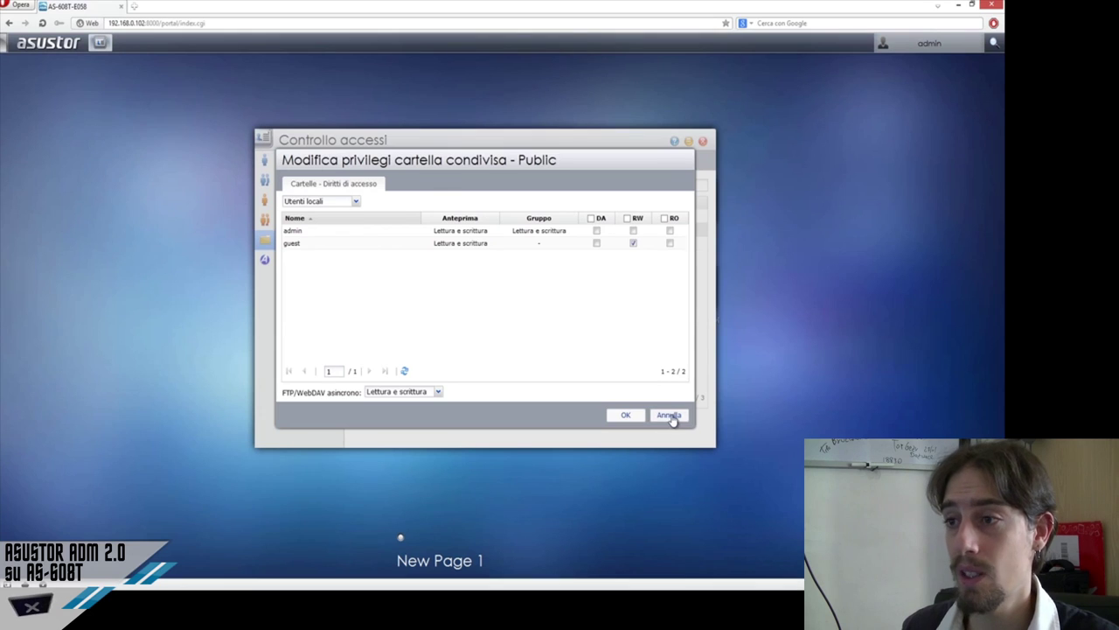
- Review the application privileges by application and by user in Controllo accessi, and close the window
left_click(308, 261)
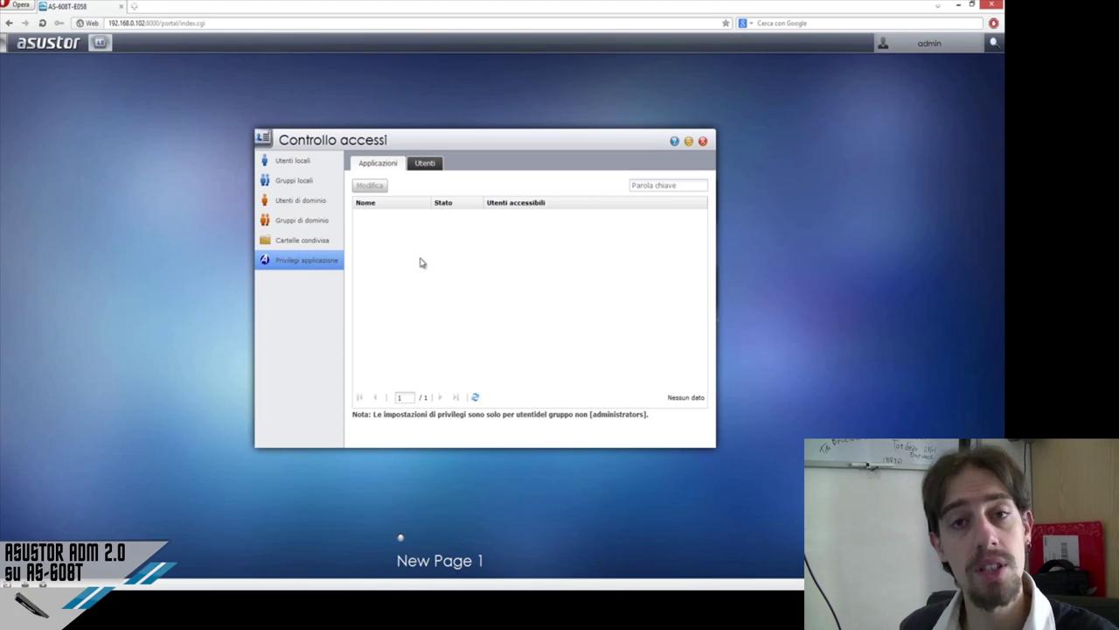
left_click(438, 163)
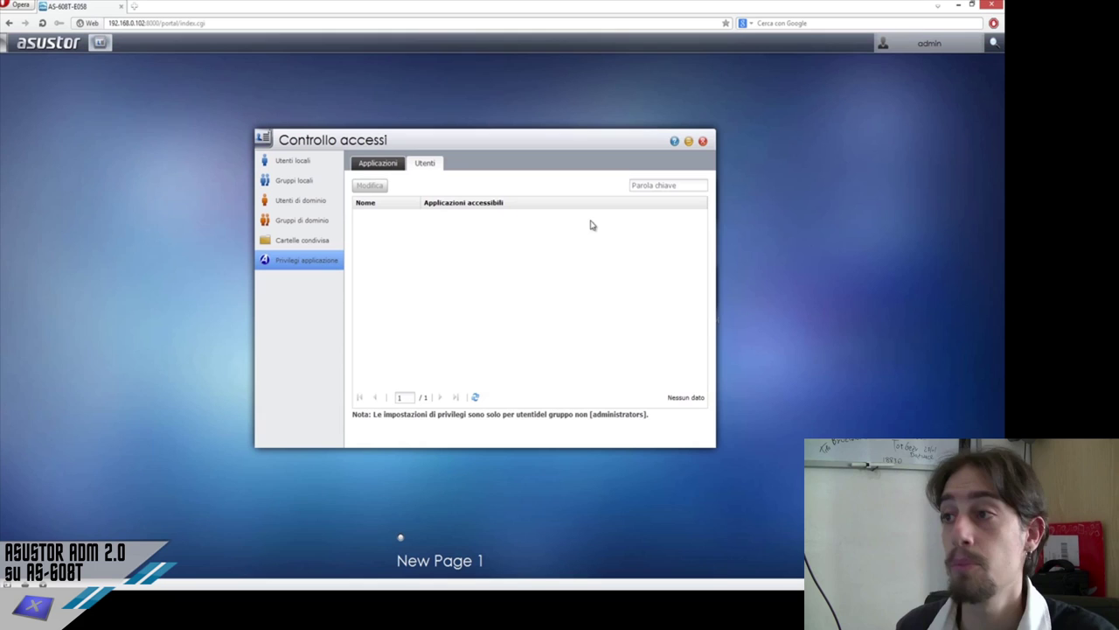
left_click(703, 141)
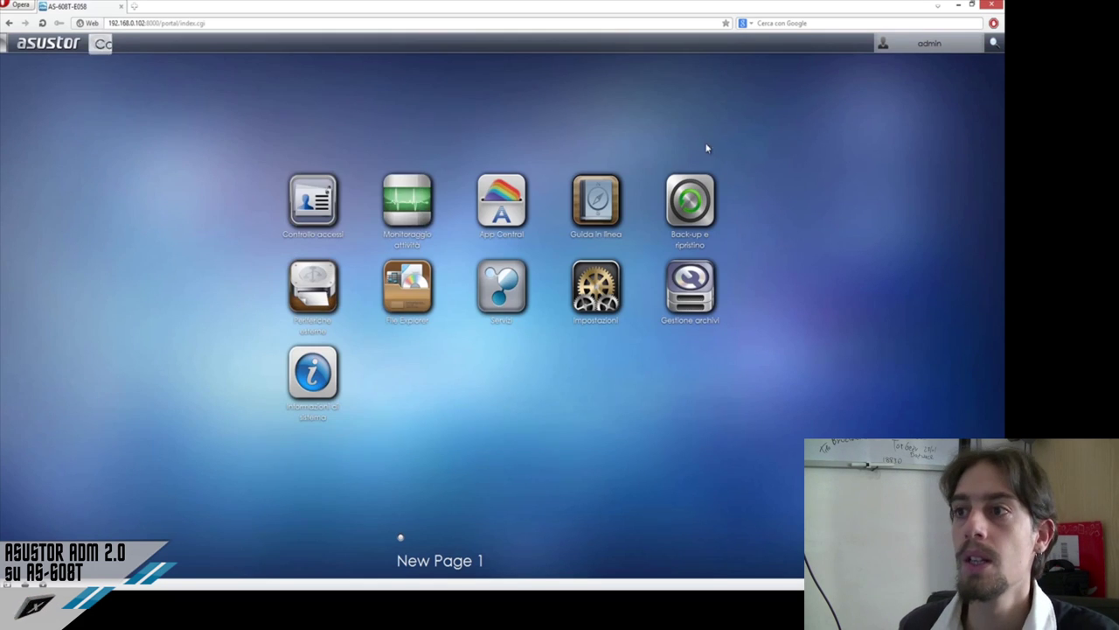
- Review CPU, memory, network, disk usage and processes in Monitoraggio attività, and close the monitor
left_click(415, 216)
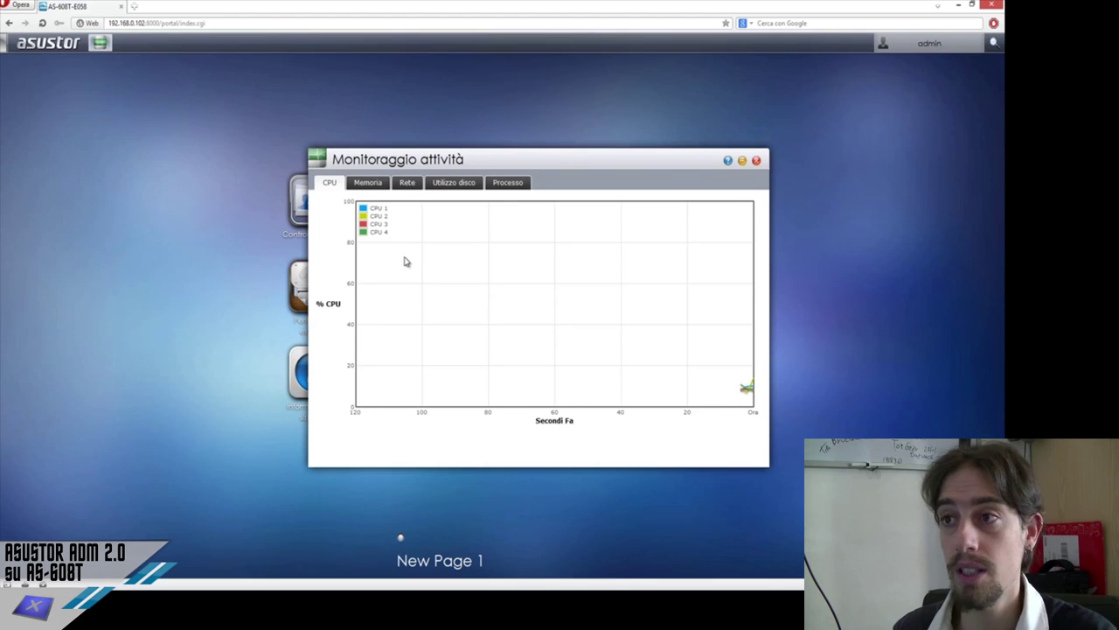
left_click(380, 186)
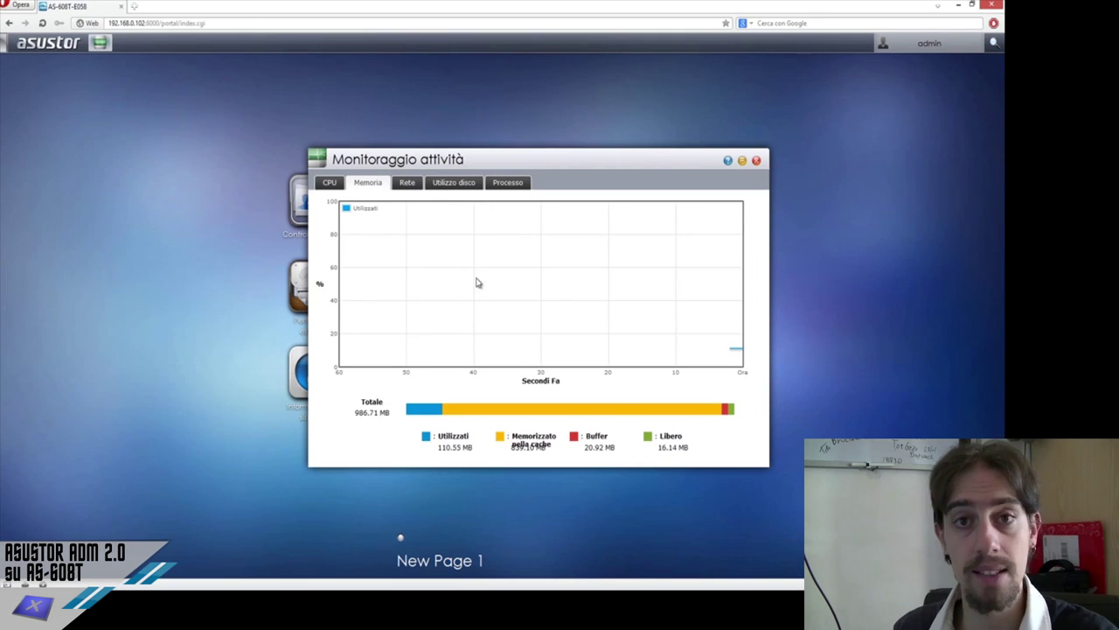
left_click(405, 184)
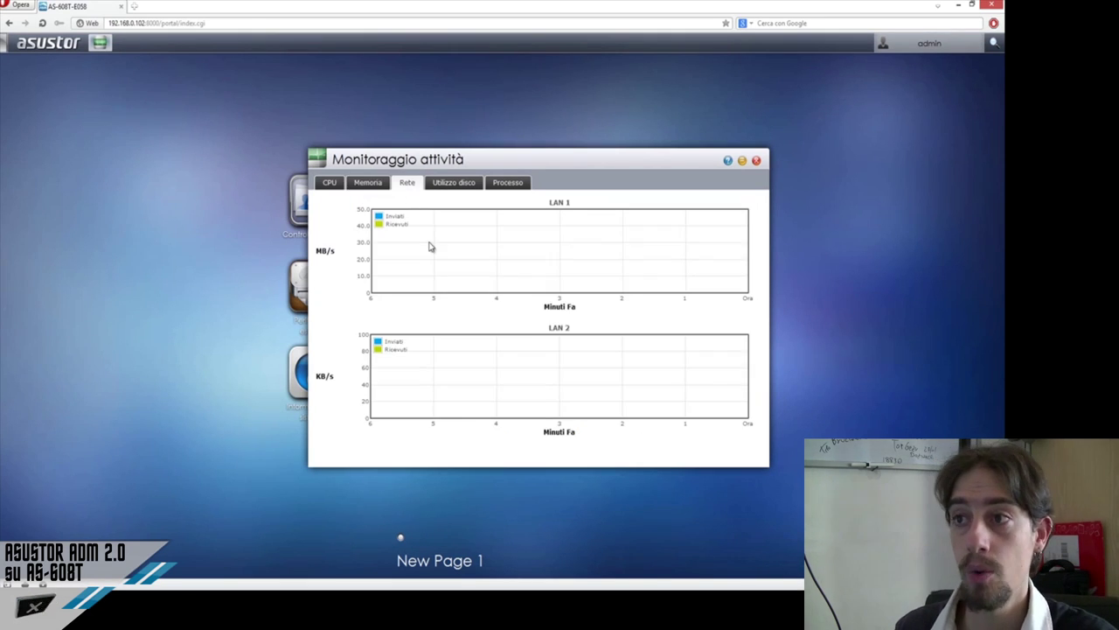
left_click(468, 185)
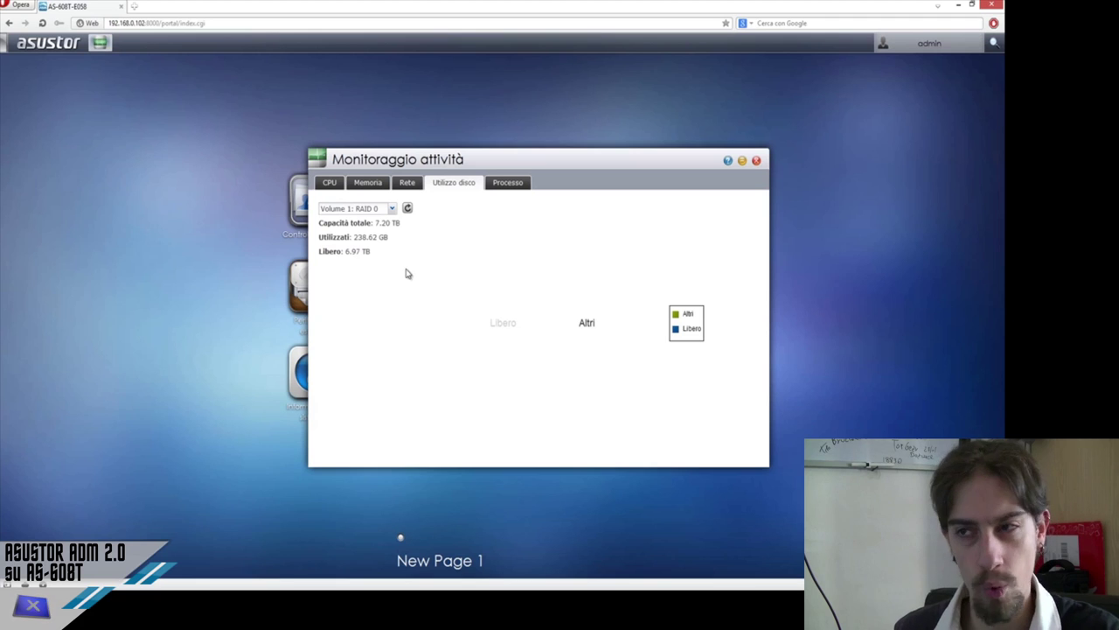
left_click(500, 187)
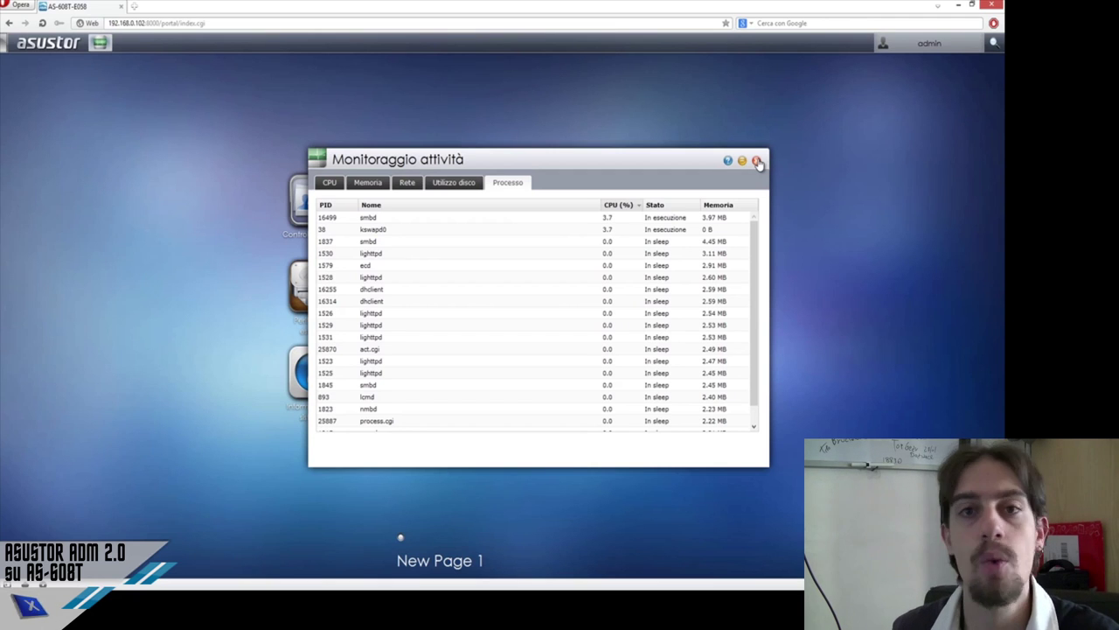
left_click(756, 161)
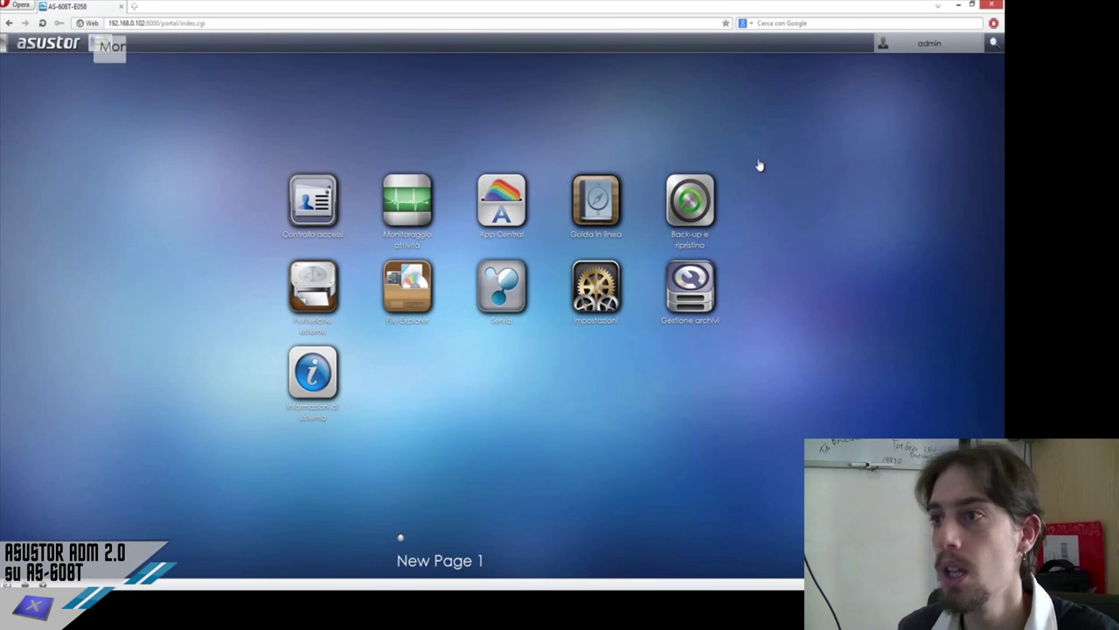
- Browse the full catalogue of available applications in App Central through to its end
left_click(486, 214)
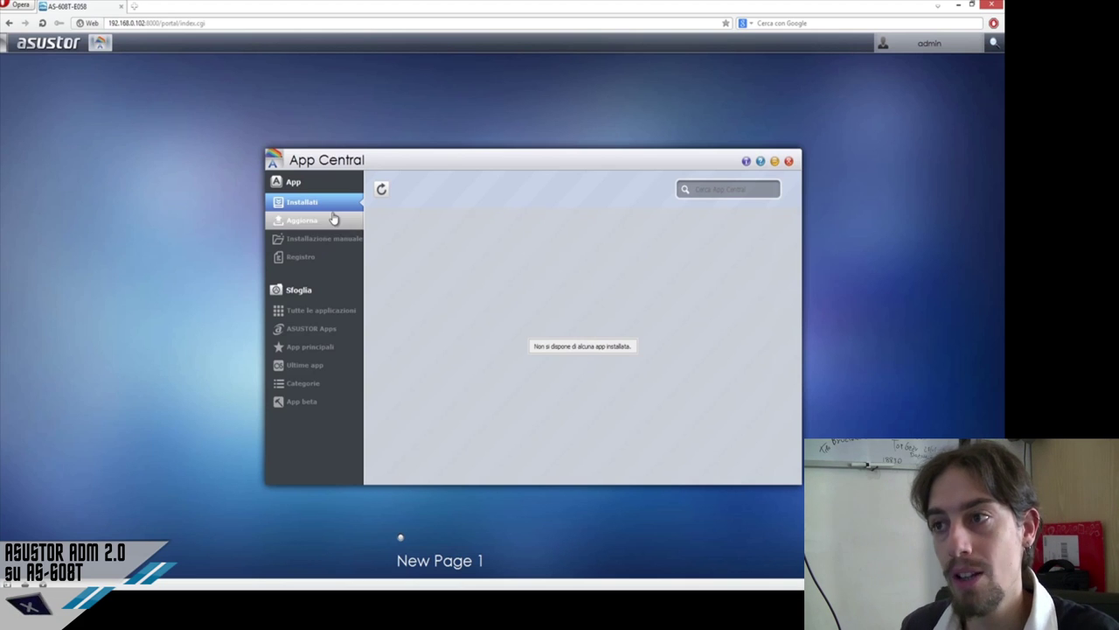
left_click(304, 310)
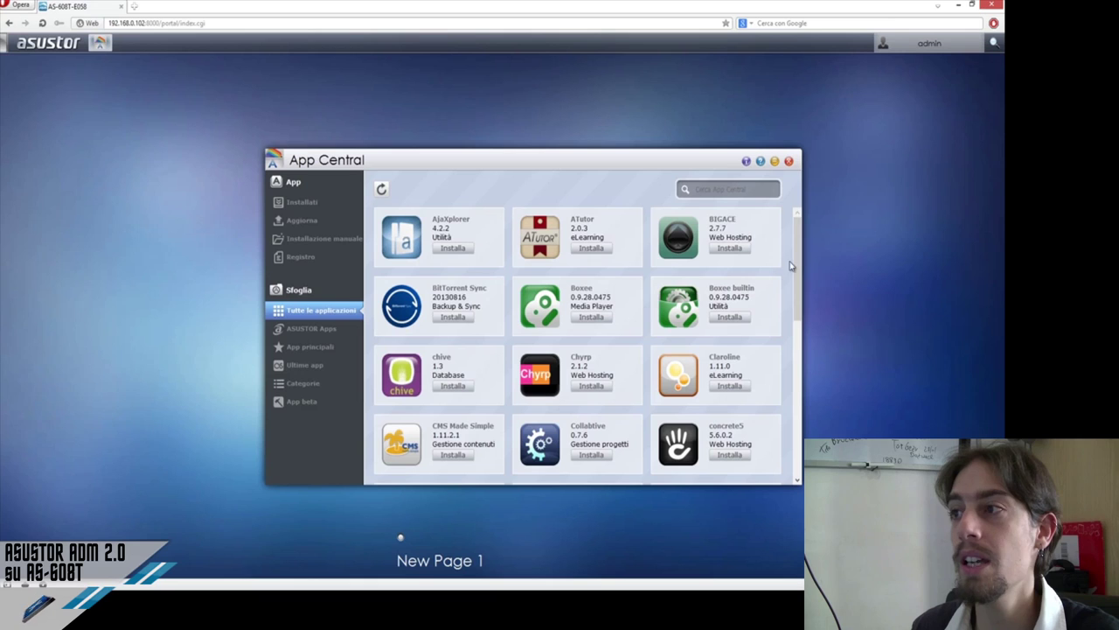
left_click_drag(798, 261, 808, 352)
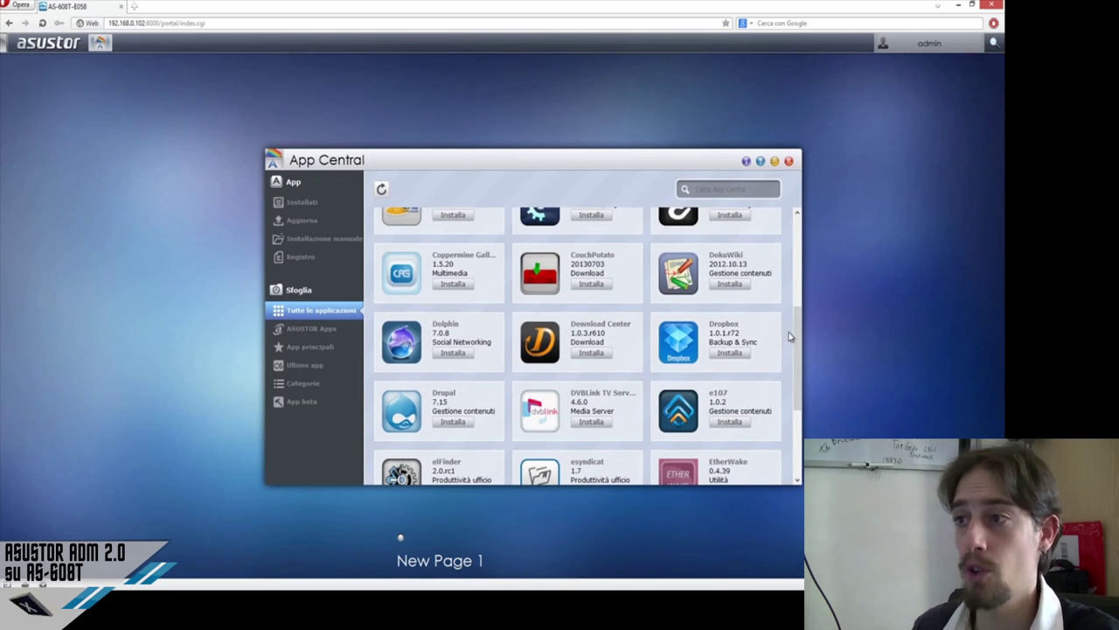
left_click_drag(794, 327, 800, 343)
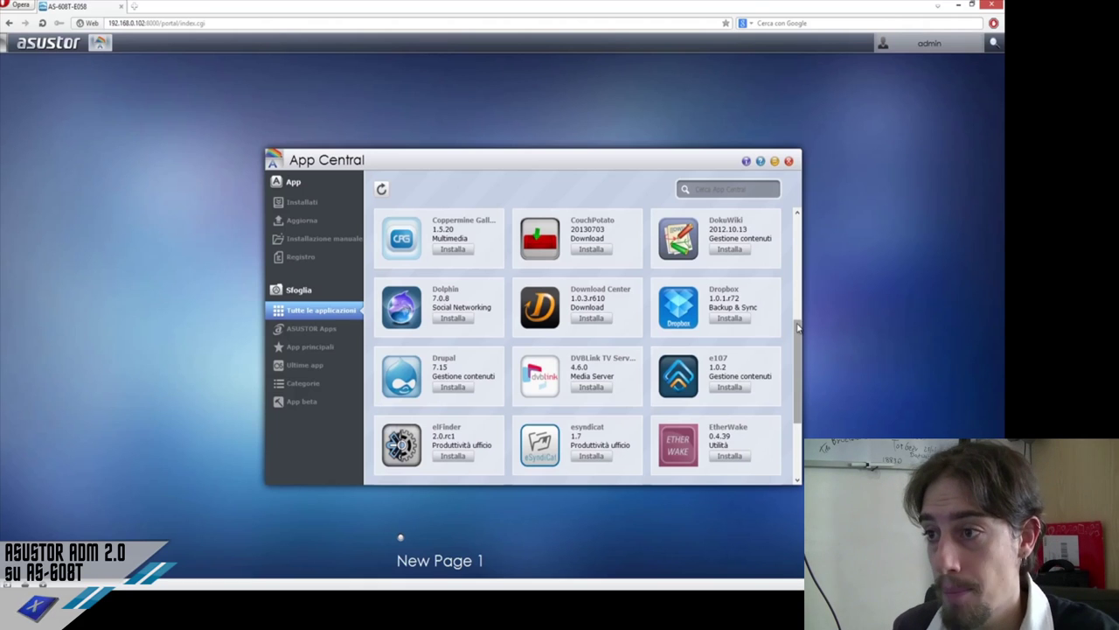
left_click_drag(797, 329, 808, 385)
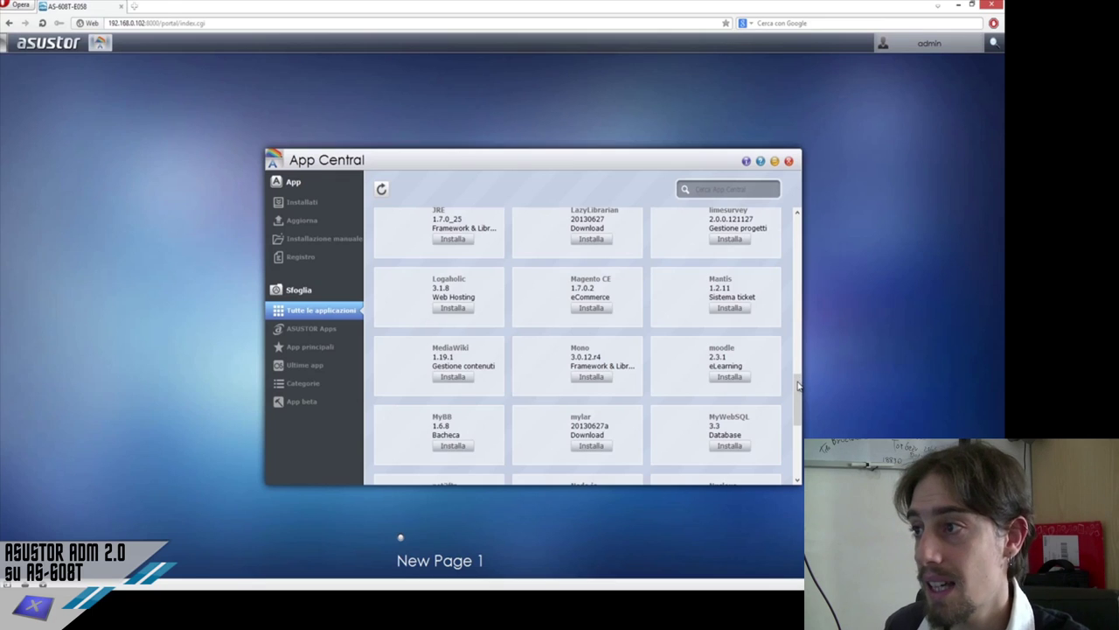
left_click_drag(797, 379, 794, 348)
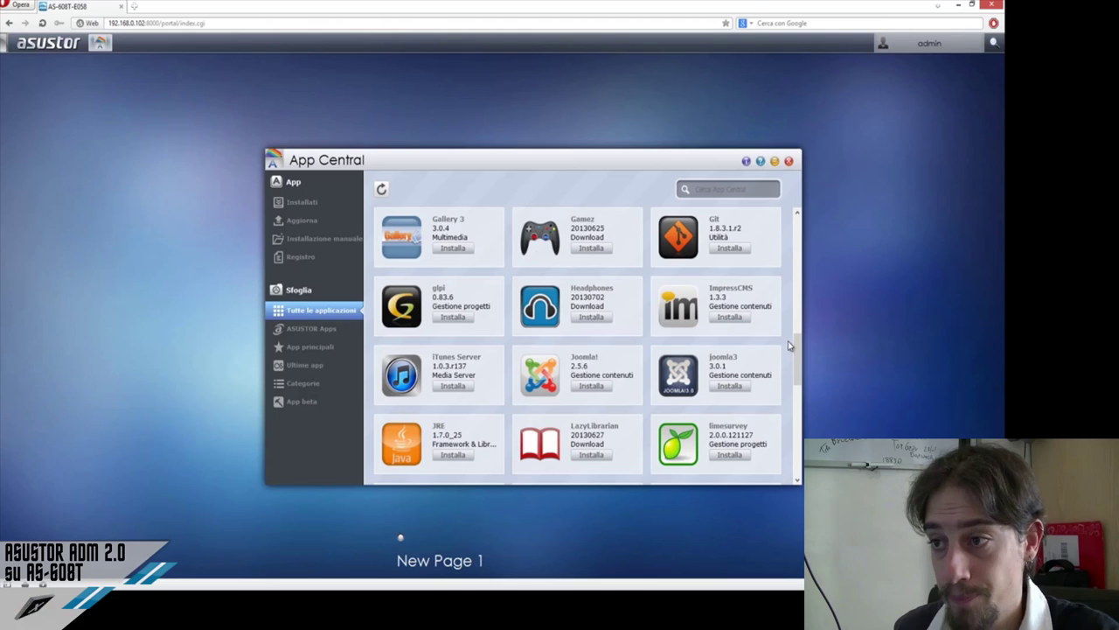
left_click_drag(794, 350, 807, 368)
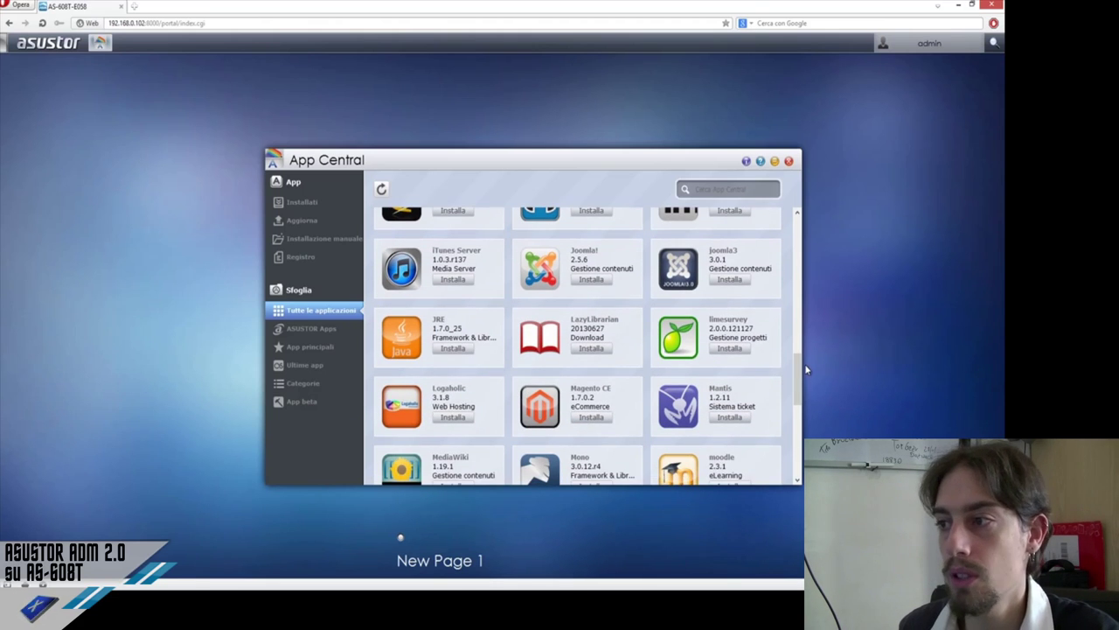
left_click_drag(797, 374, 805, 393)
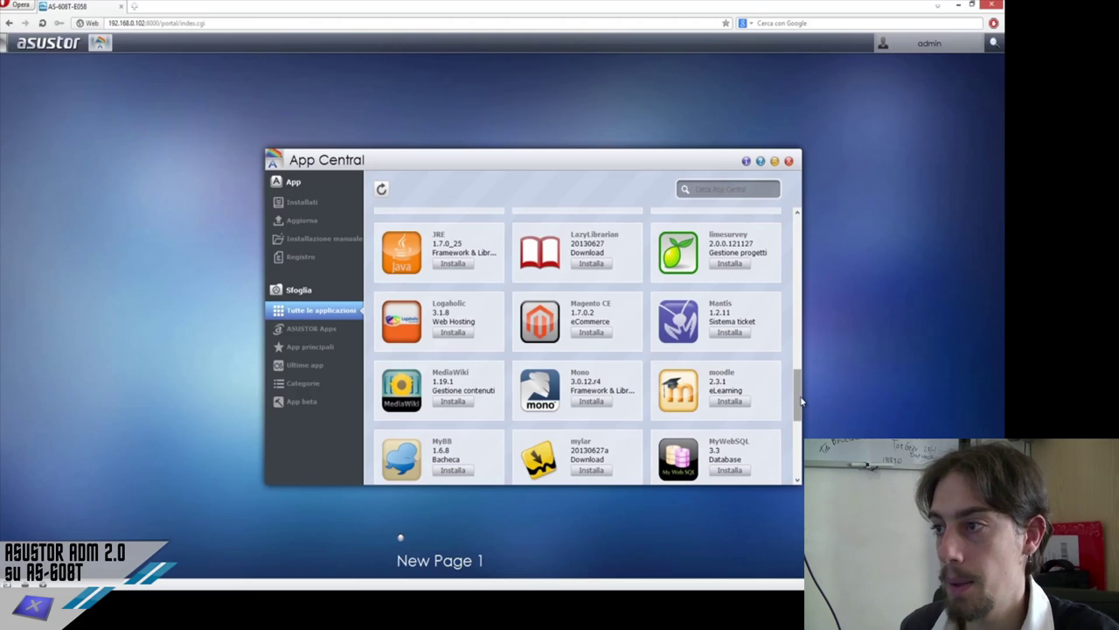
left_click_drag(800, 402, 796, 453)
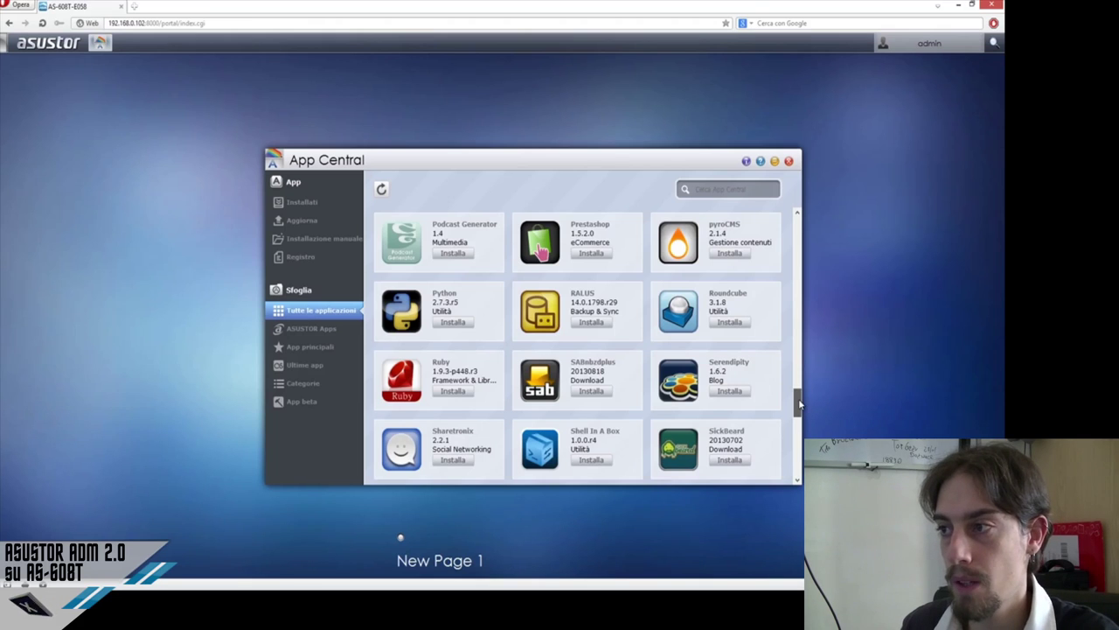
scroll(801, 406, "down", 1)
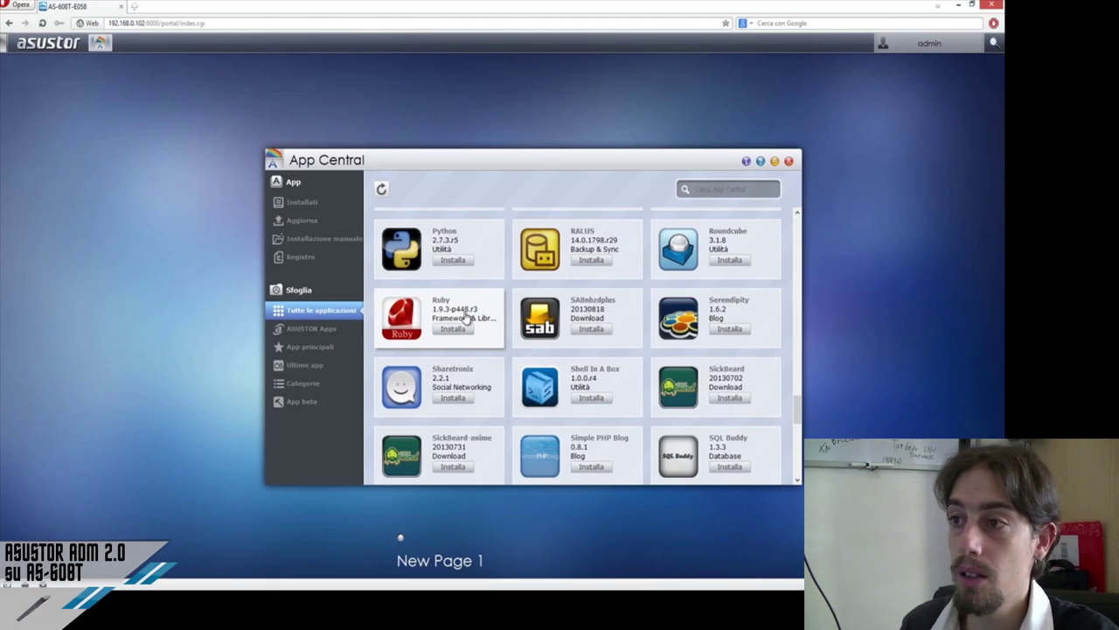
left_click_drag(799, 406, 799, 437)
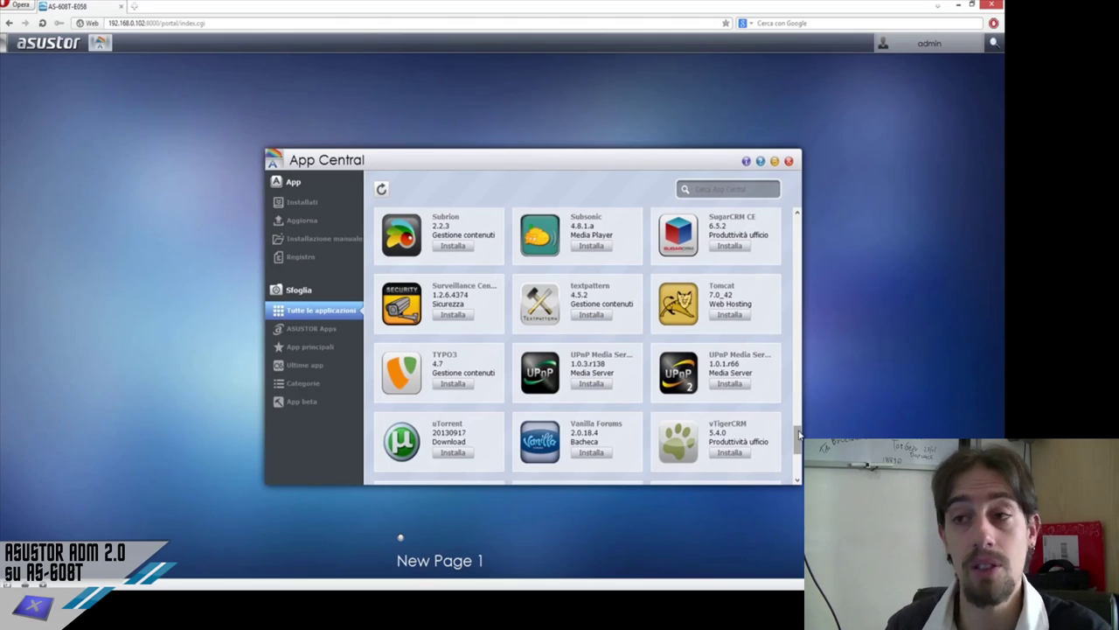
left_click_drag(800, 435, 799, 454)
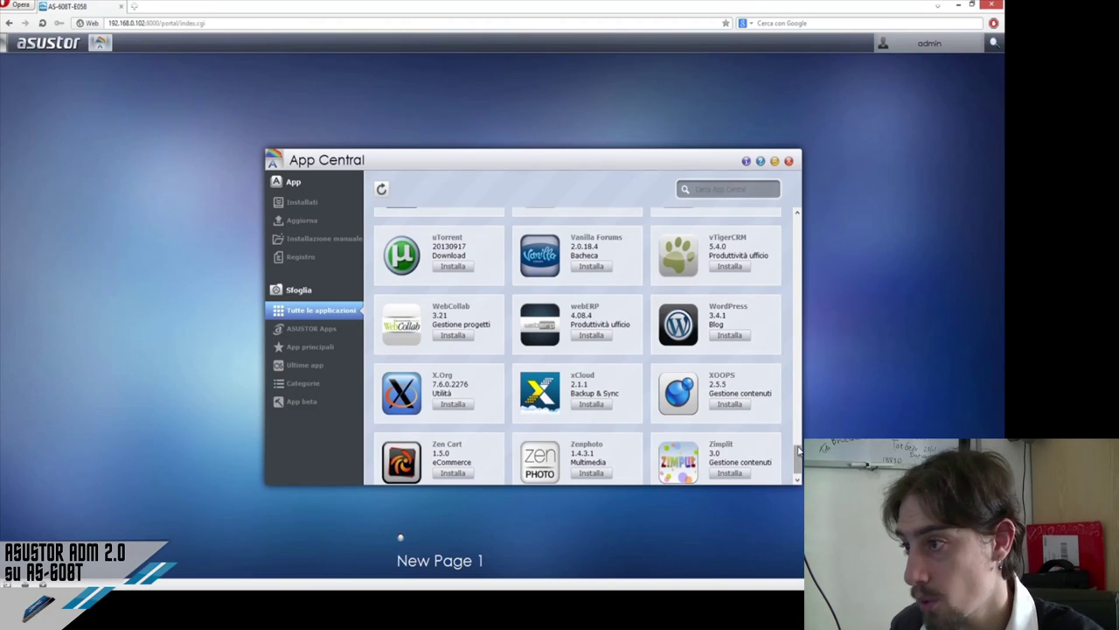
left_click_drag(801, 458, 801, 463)
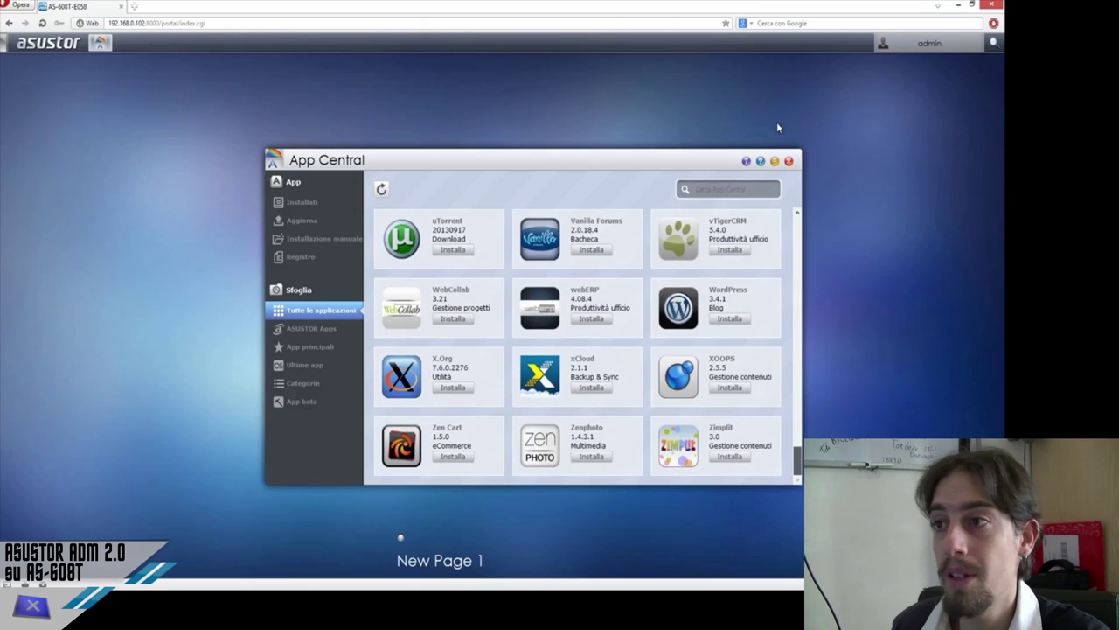
left_click_drag(802, 441, 821, 483)
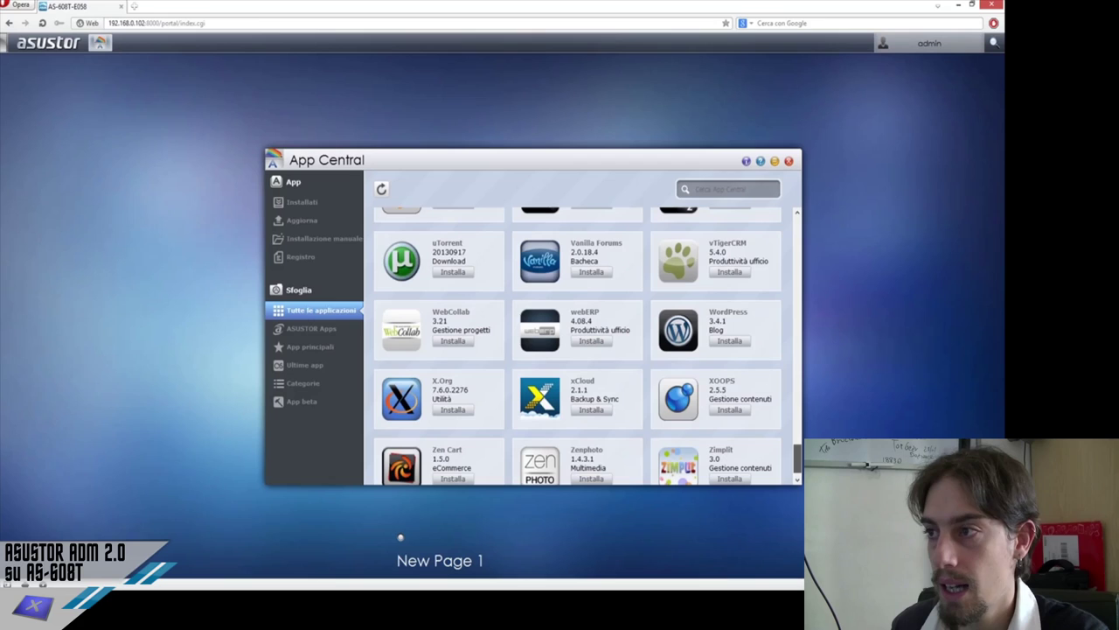
- Try to install WordPress from App Central, cancelling the NAS registration and closing Impostazioni
left_click(739, 345)
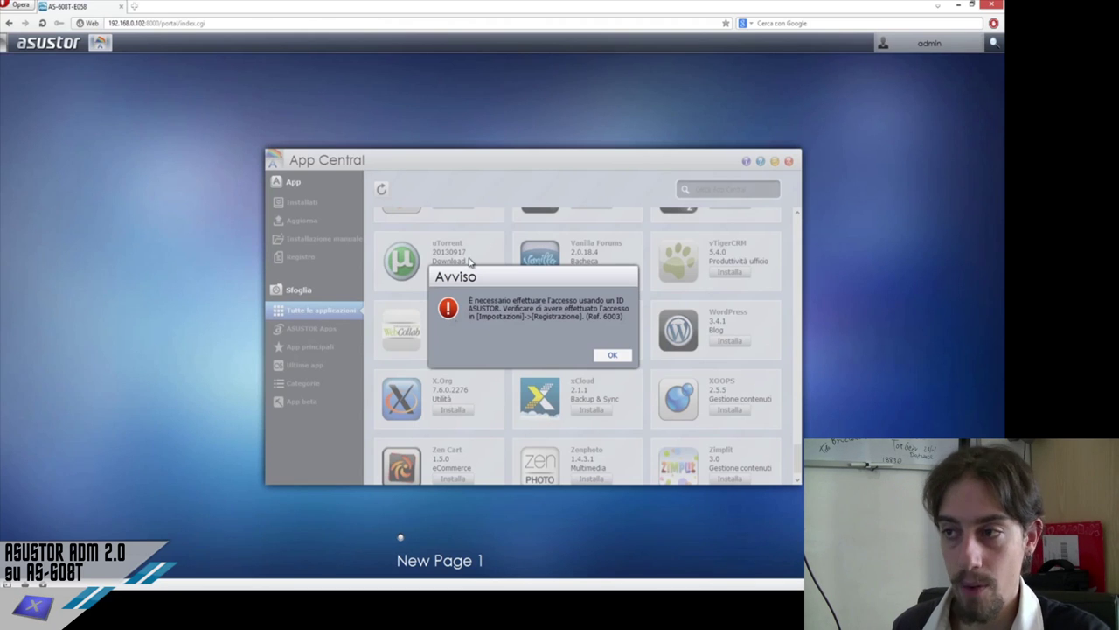
left_click(612, 355)
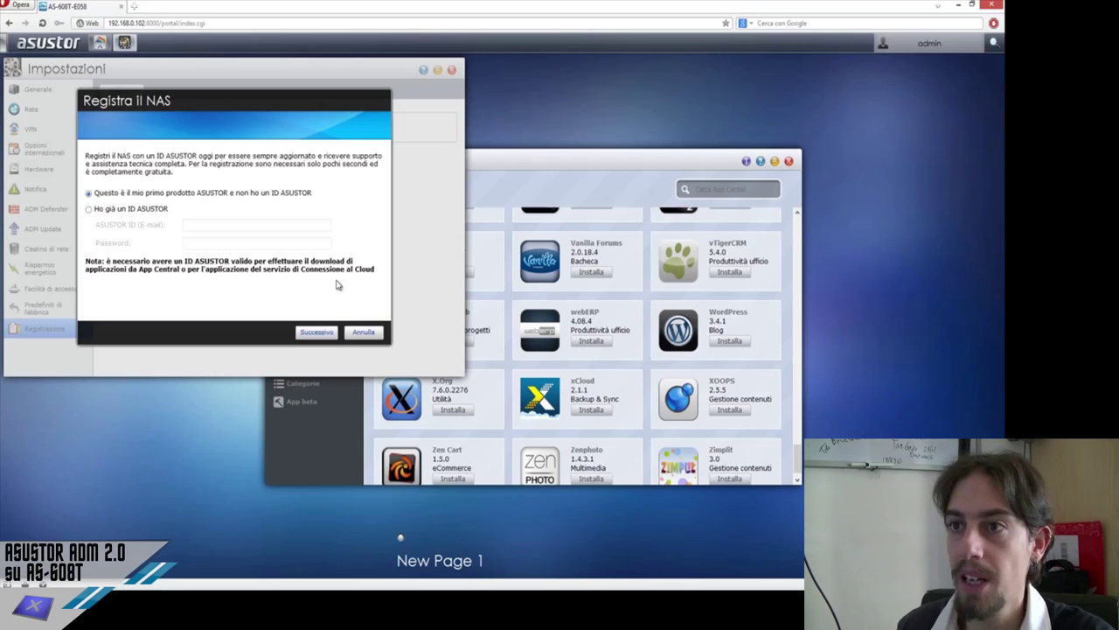
left_click(364, 332)
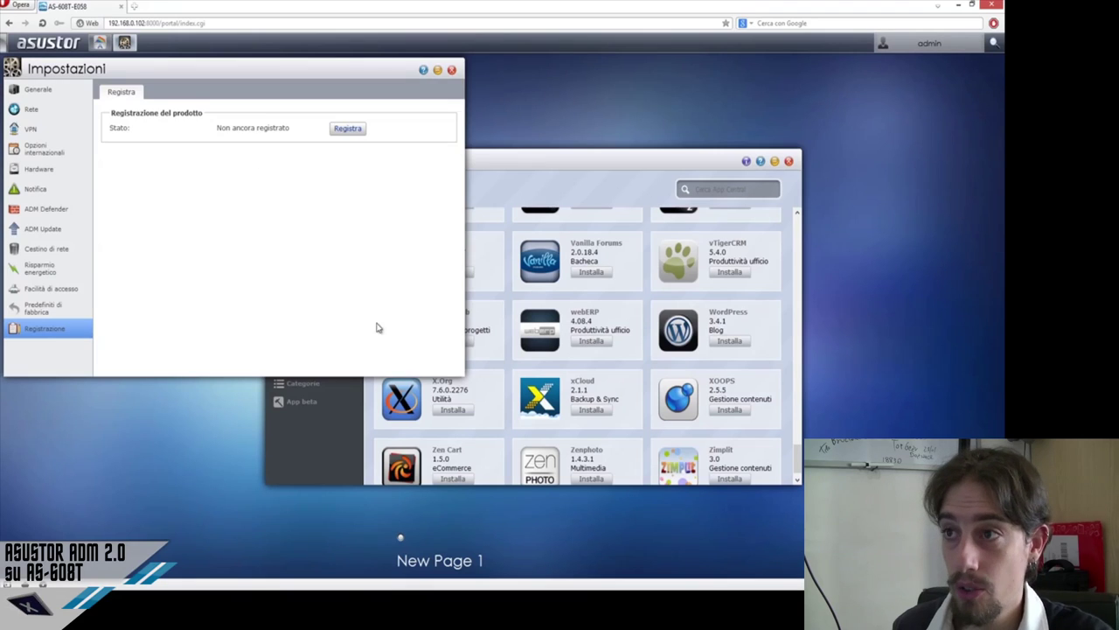
left_click(452, 70)
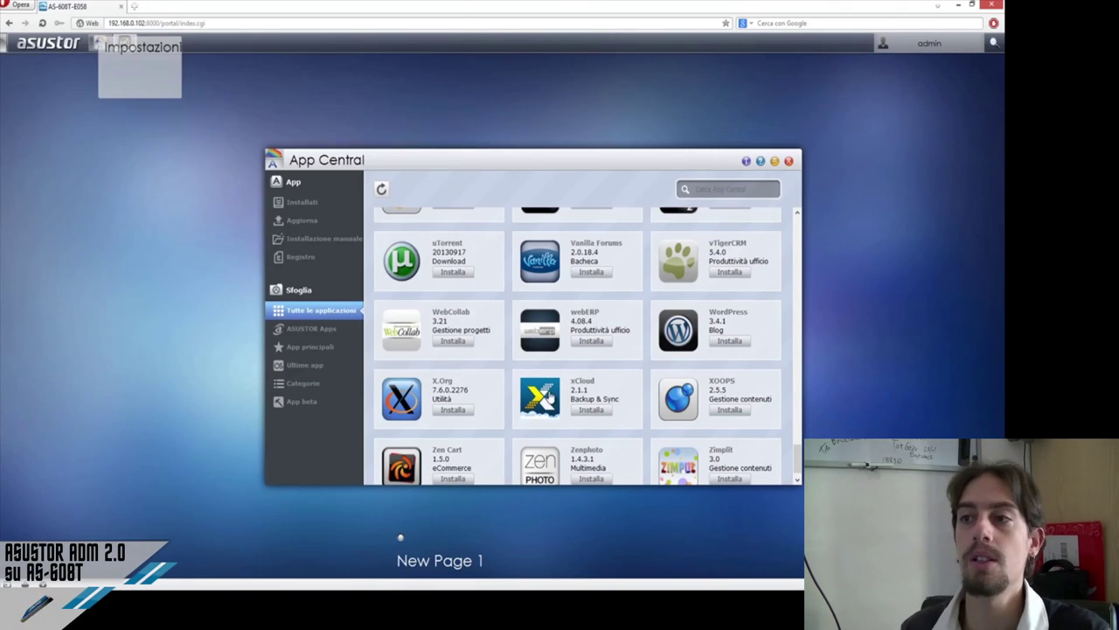
- Review App Central's installed apps, updates and manual installation page, including its APK file chooser, and close App Central
left_click(298, 202)
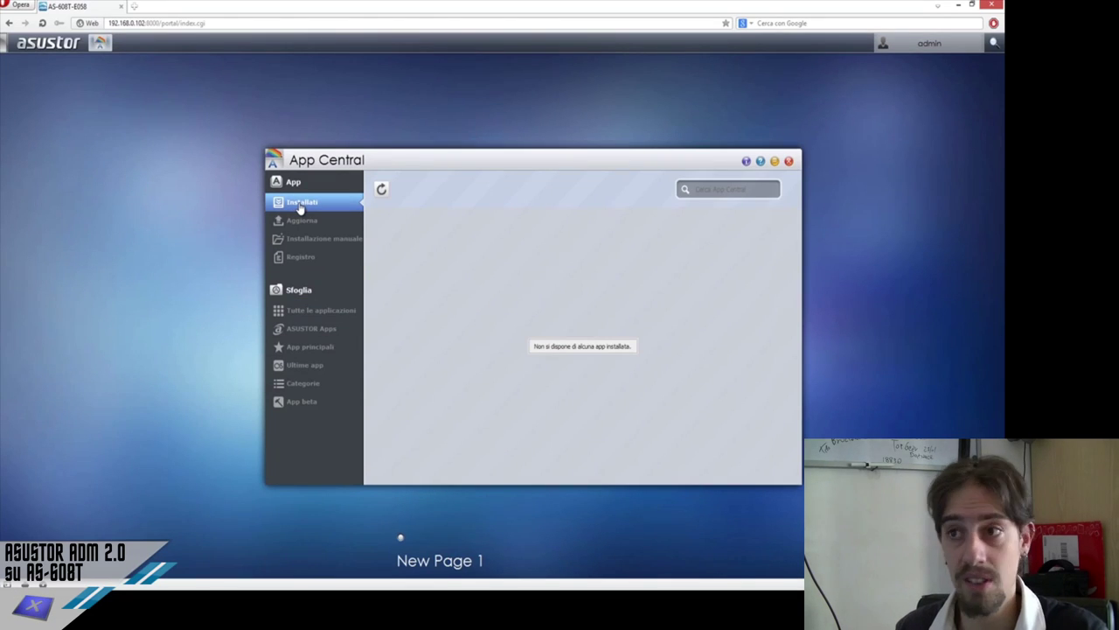
left_click(314, 220)
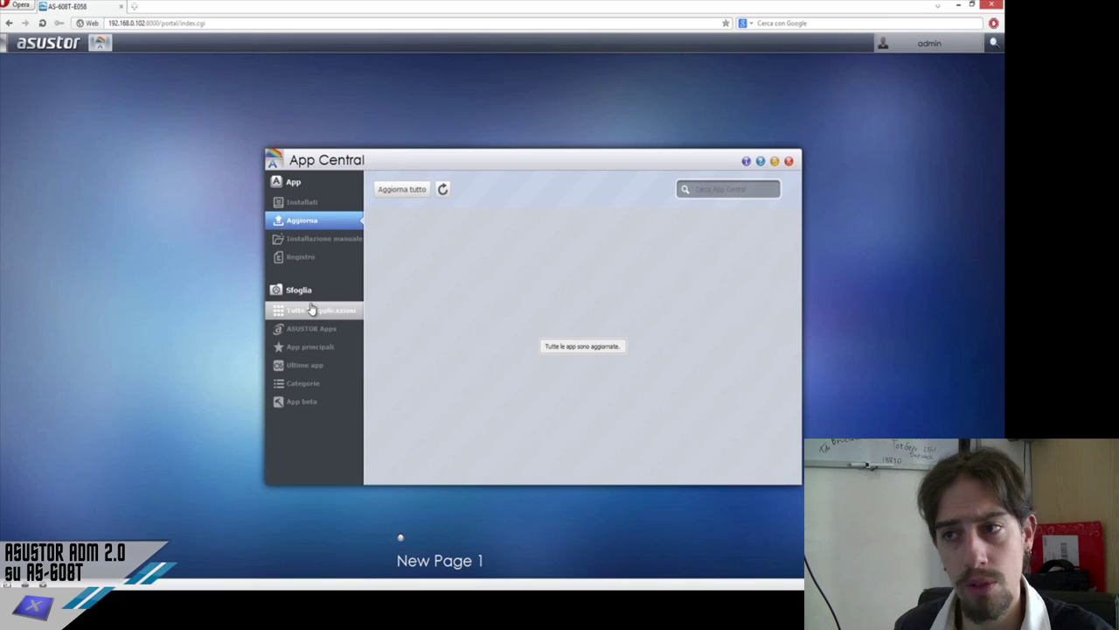
left_click(320, 247)
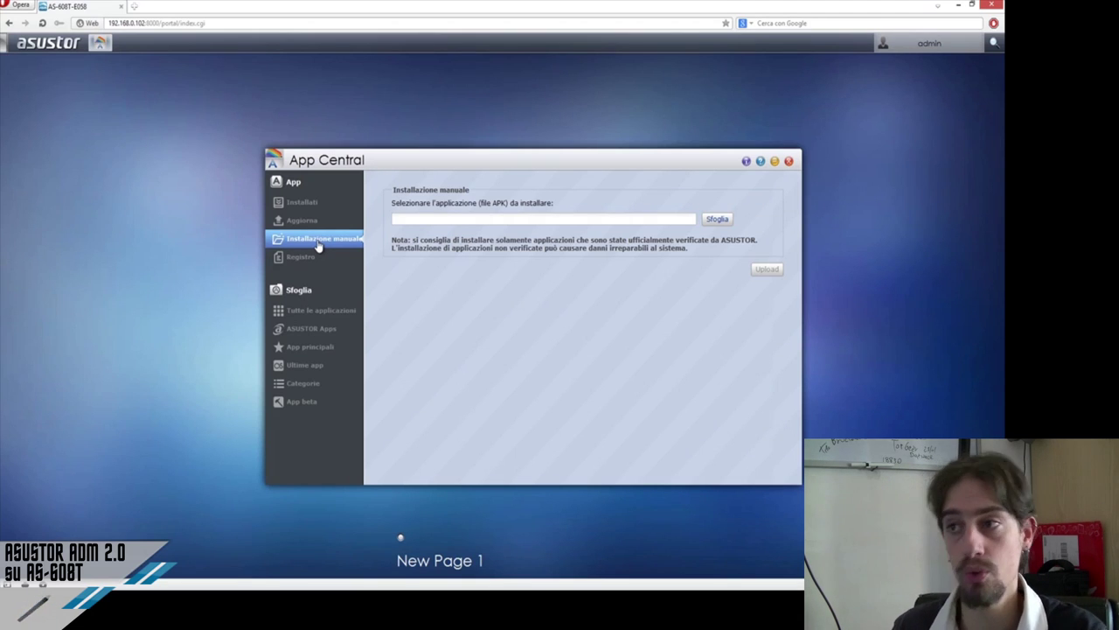
left_click(717, 219)
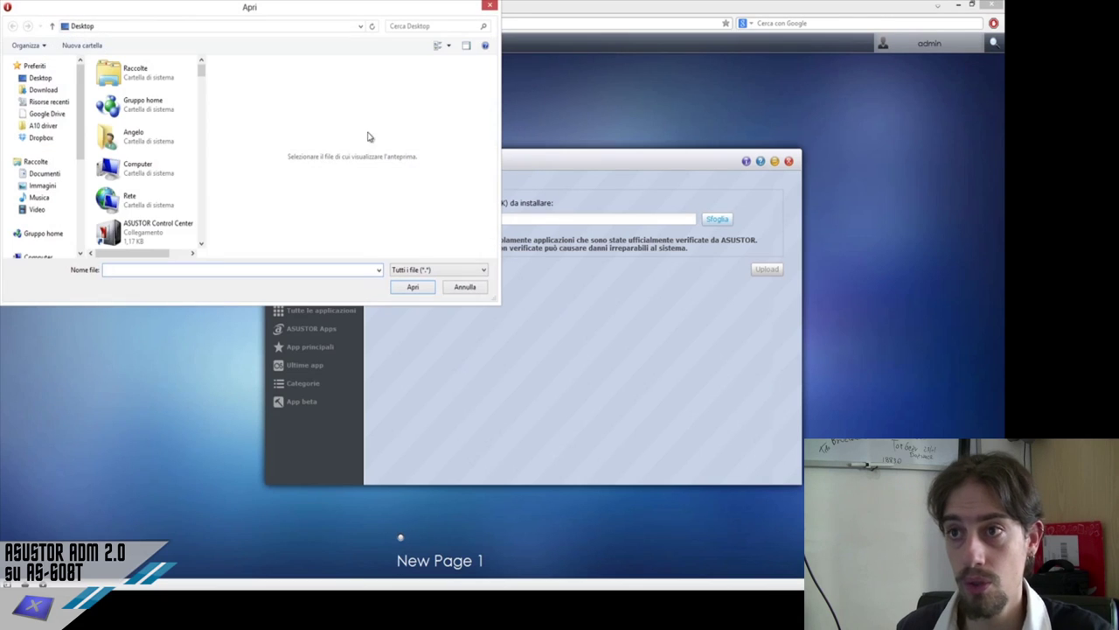
left_click(468, 290)
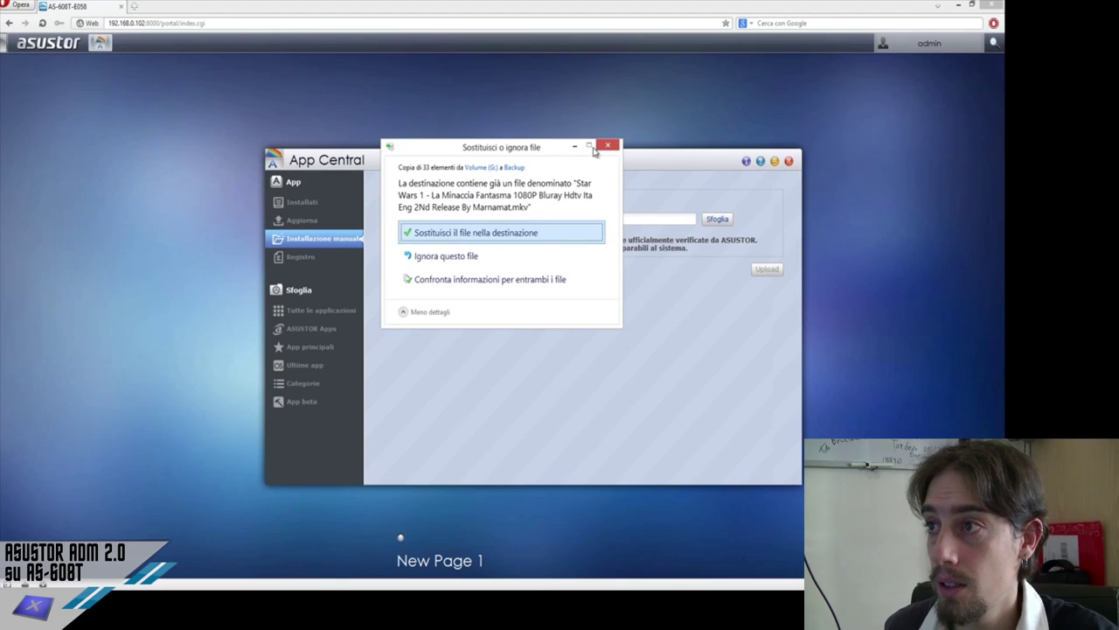
left_click(575, 147)
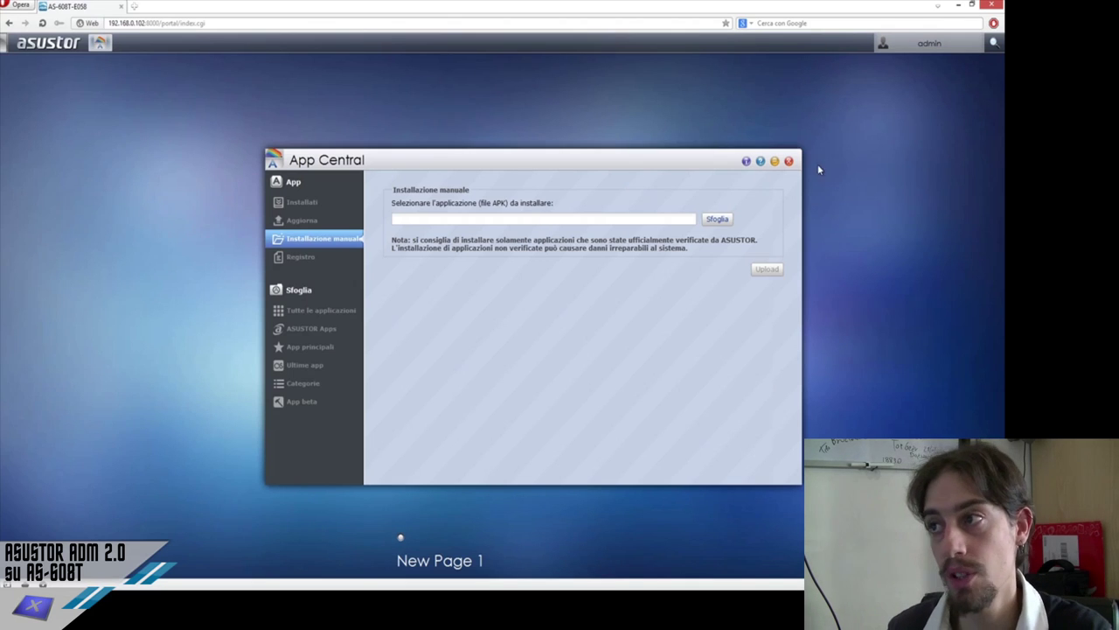
left_click(788, 161)
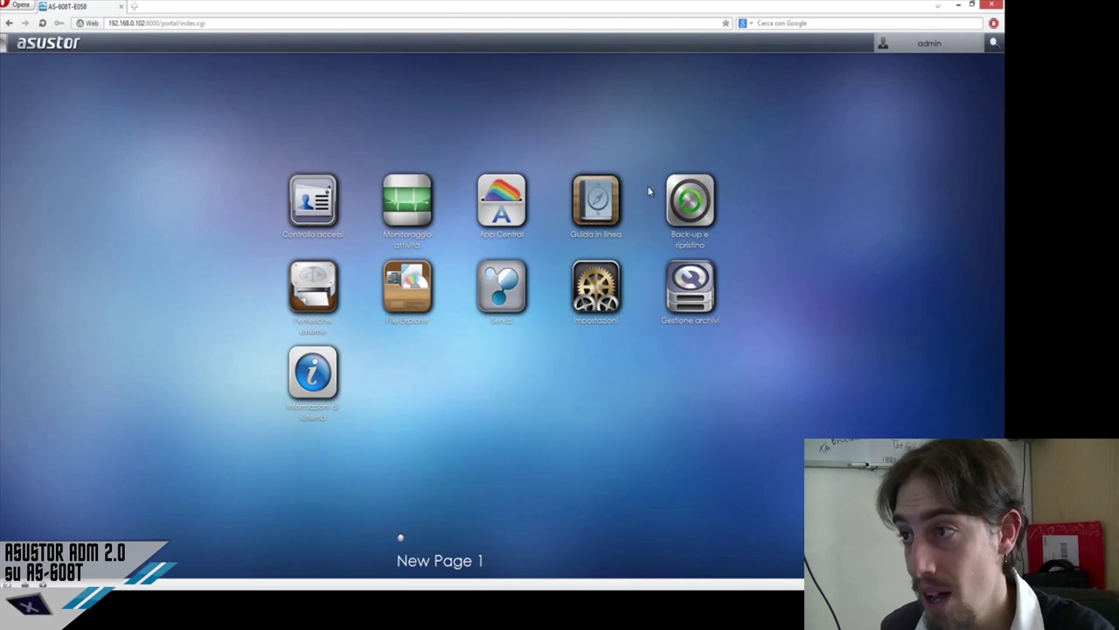
- Review the Generale and Notifica help topics under Impostazioni in Guida in linea, and close the help
left_click(608, 200)
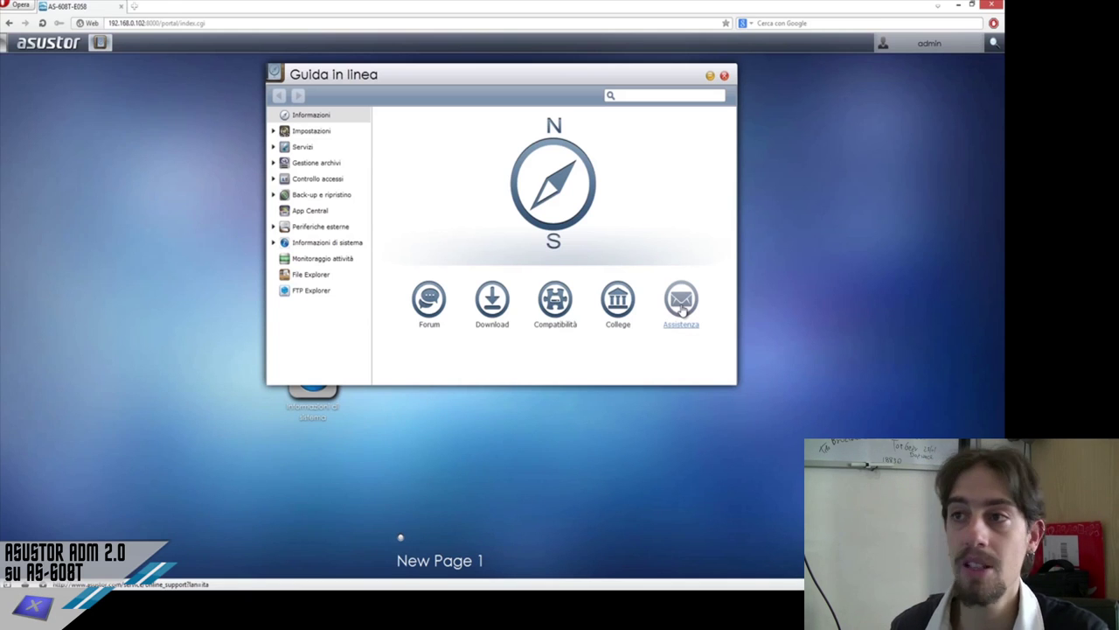
left_click(274, 132)
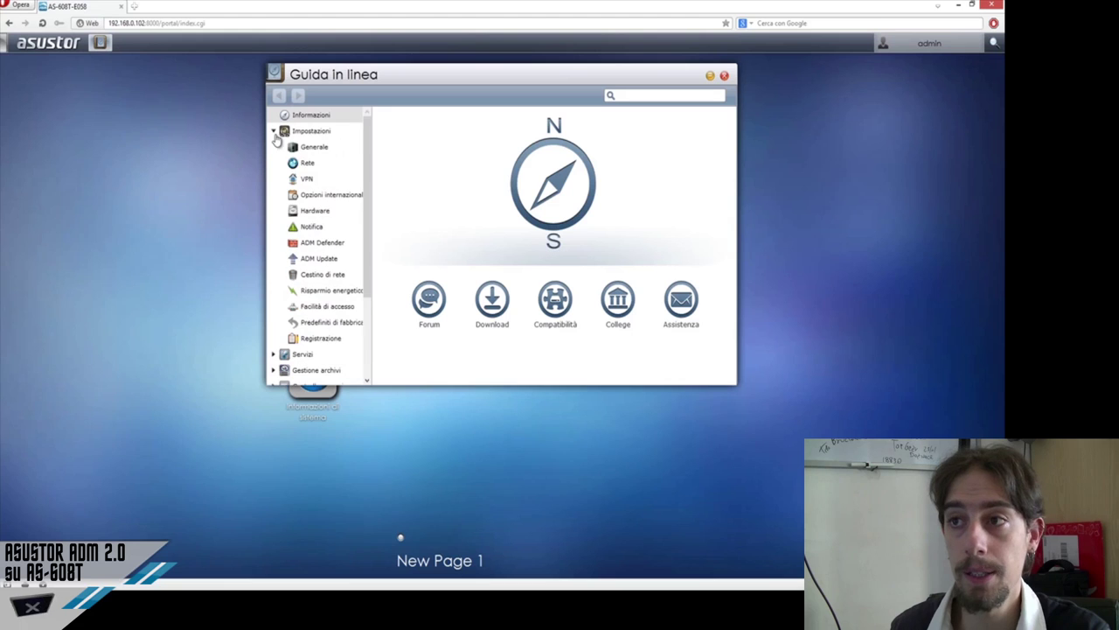
left_click(308, 147)
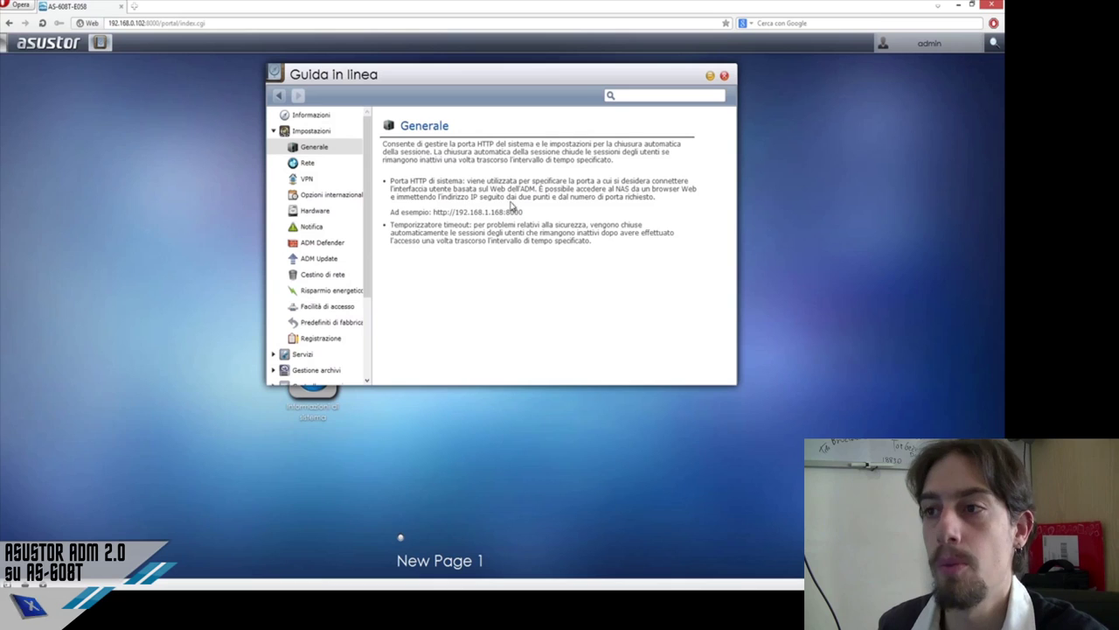
left_click(311, 225)
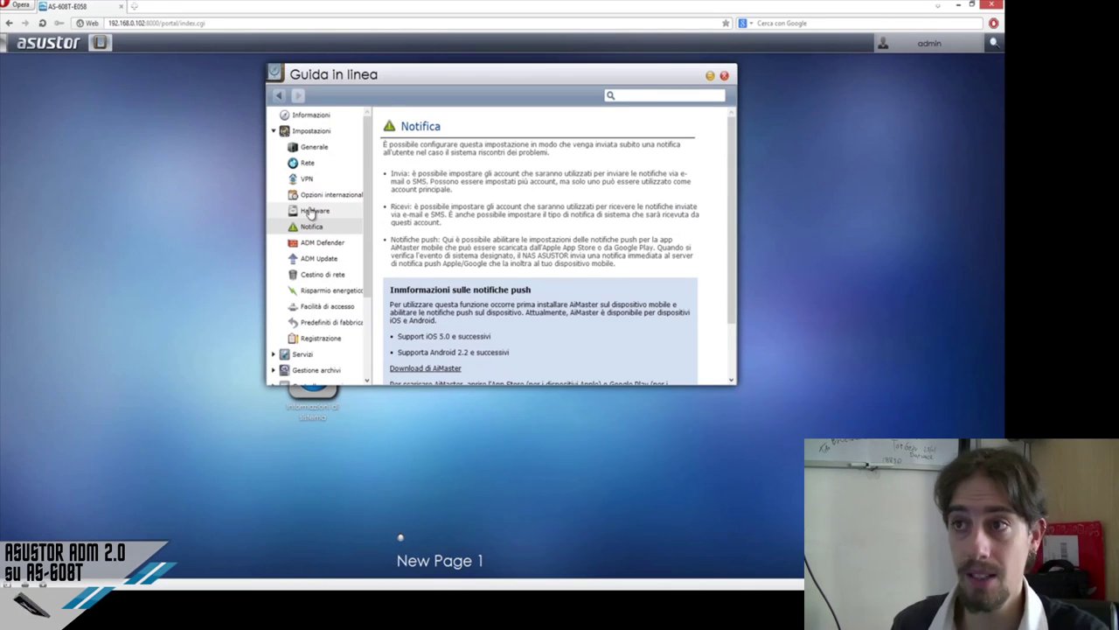
left_click(274, 131)
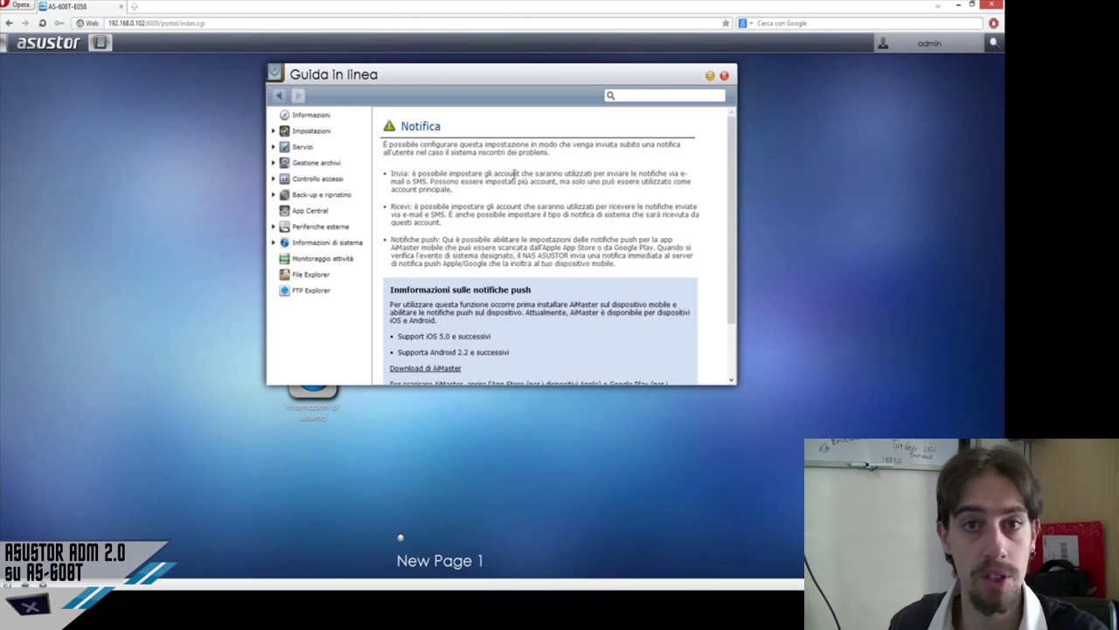
left_click(724, 77)
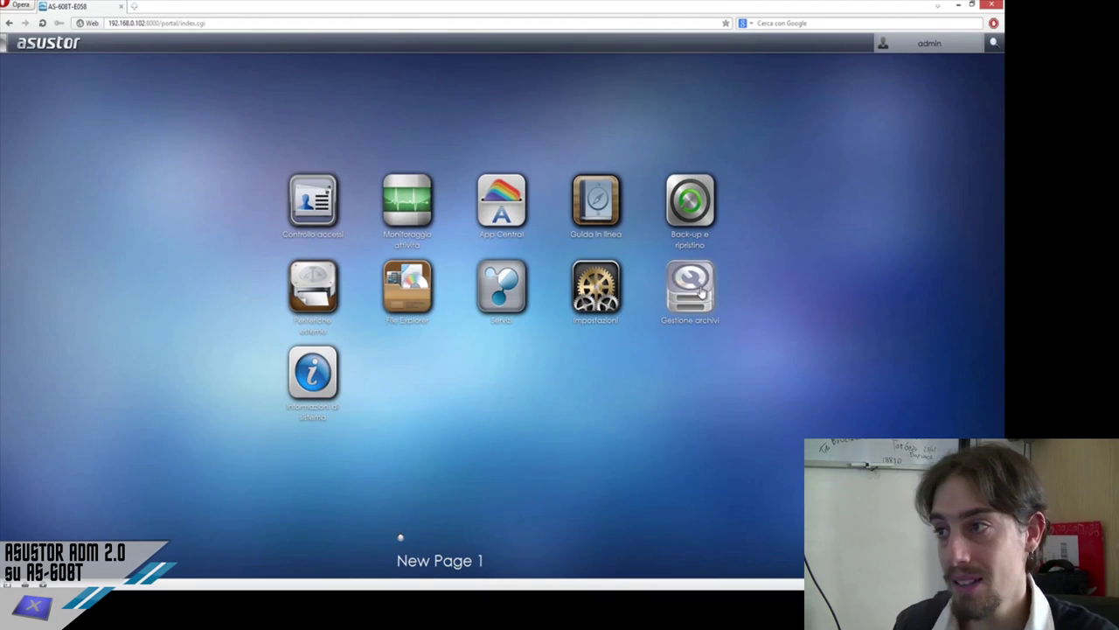
- Open Back-up e ripristino in the middle of the desktop and inspect the new remote sync backup wizard, cancelling it
left_click(687, 217)
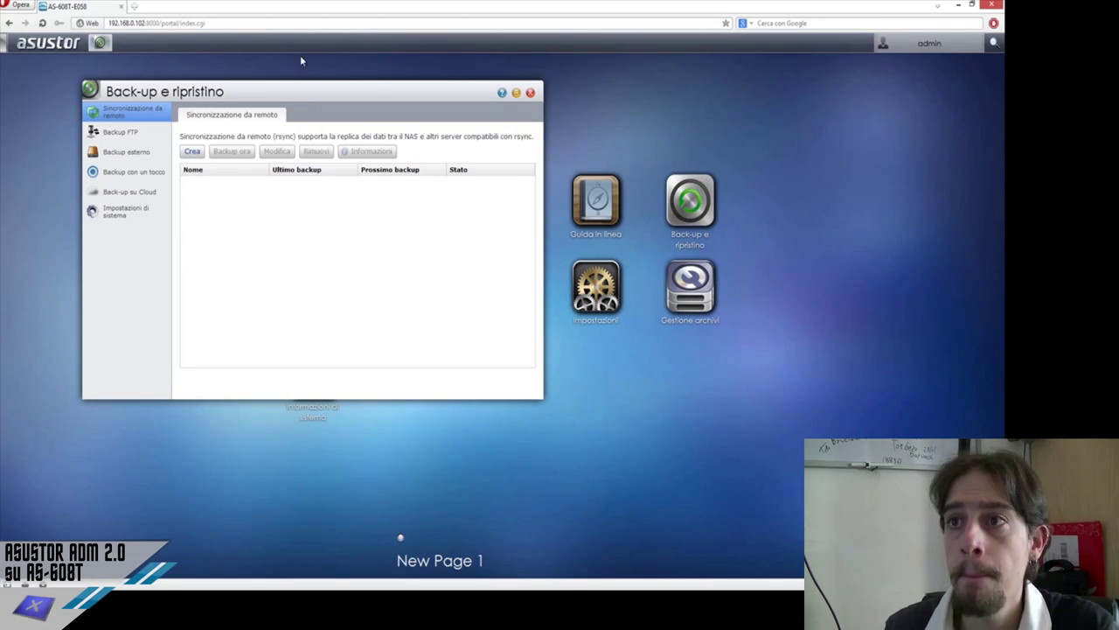
left_click_drag(308, 88, 514, 136)
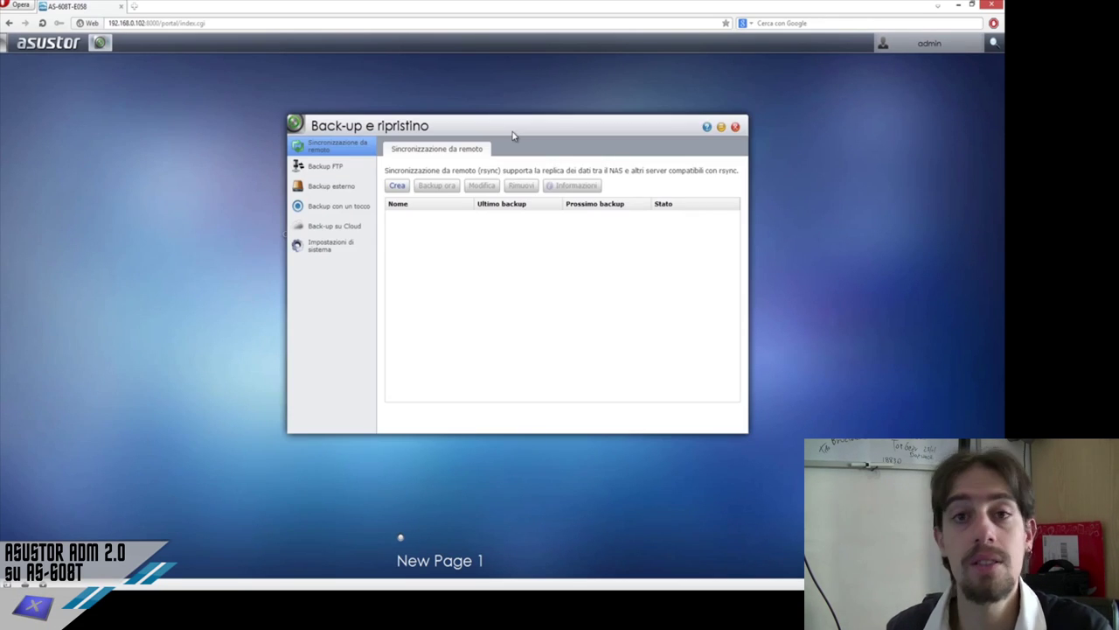
left_click(399, 186)
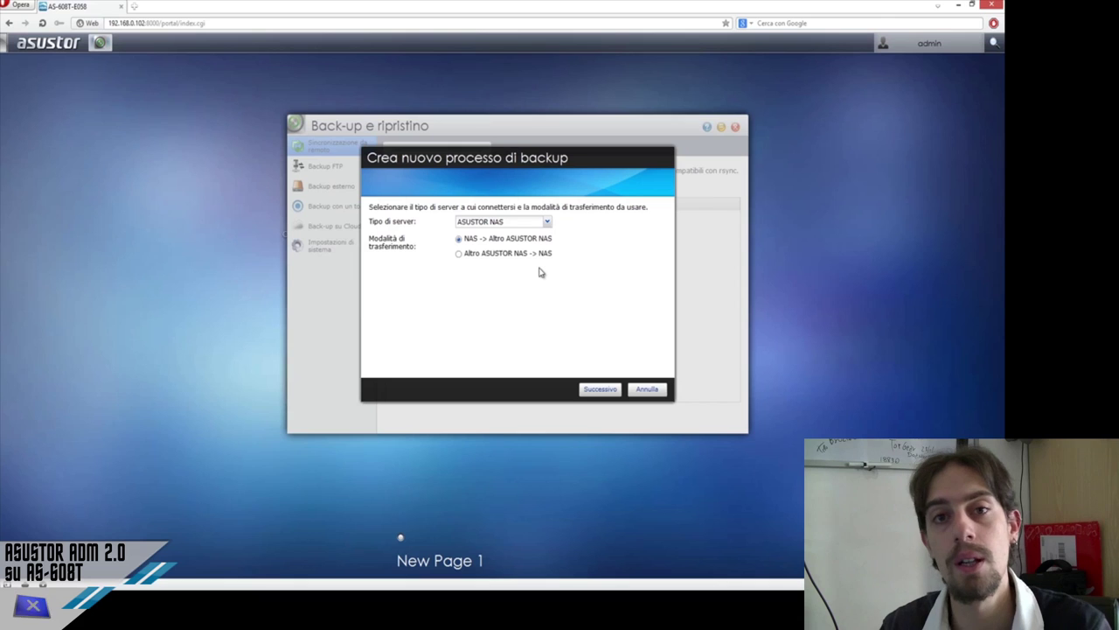
left_click(651, 388)
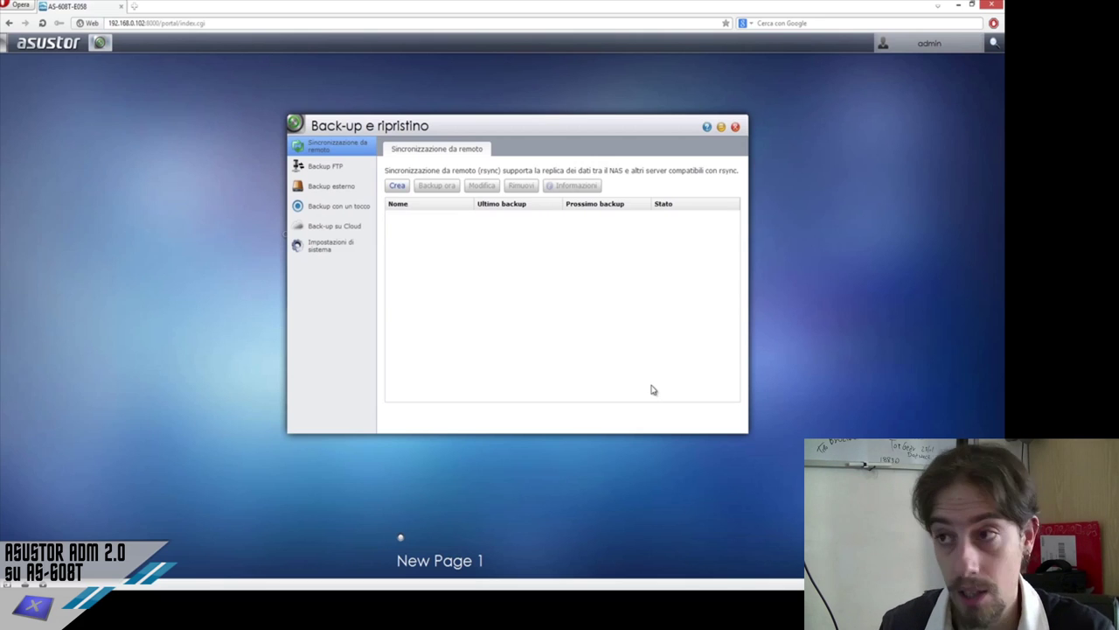
- Review the FTP, external, one-touch, cloud and system settings backup pages, and close Back-up e ripristino
left_click(302, 167)
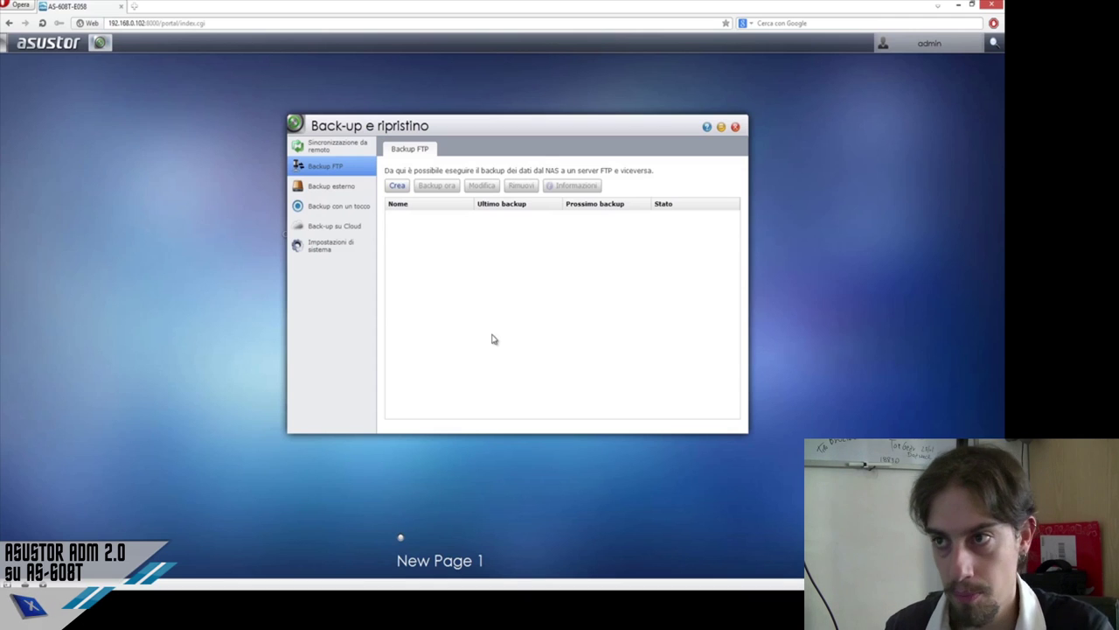
left_click(339, 189)
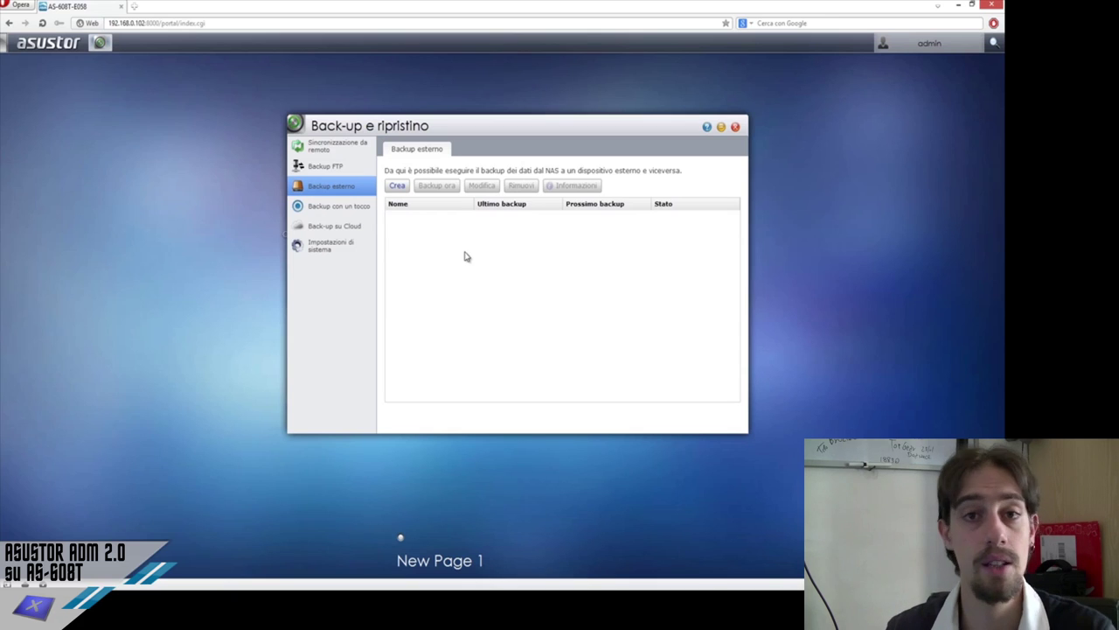
left_click(352, 207)
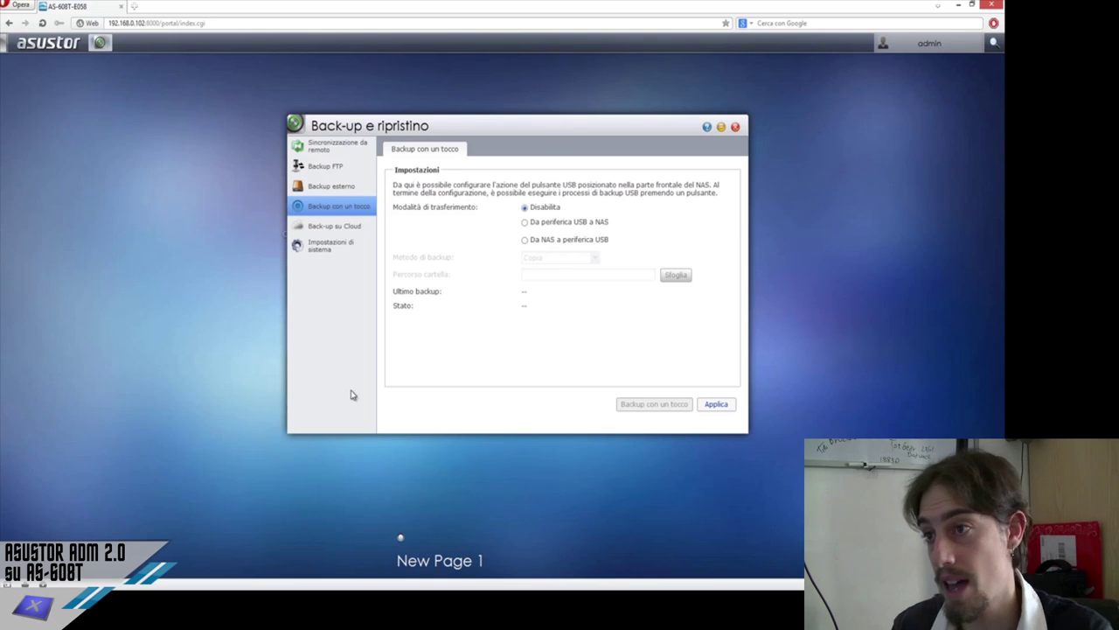
left_click(332, 227)
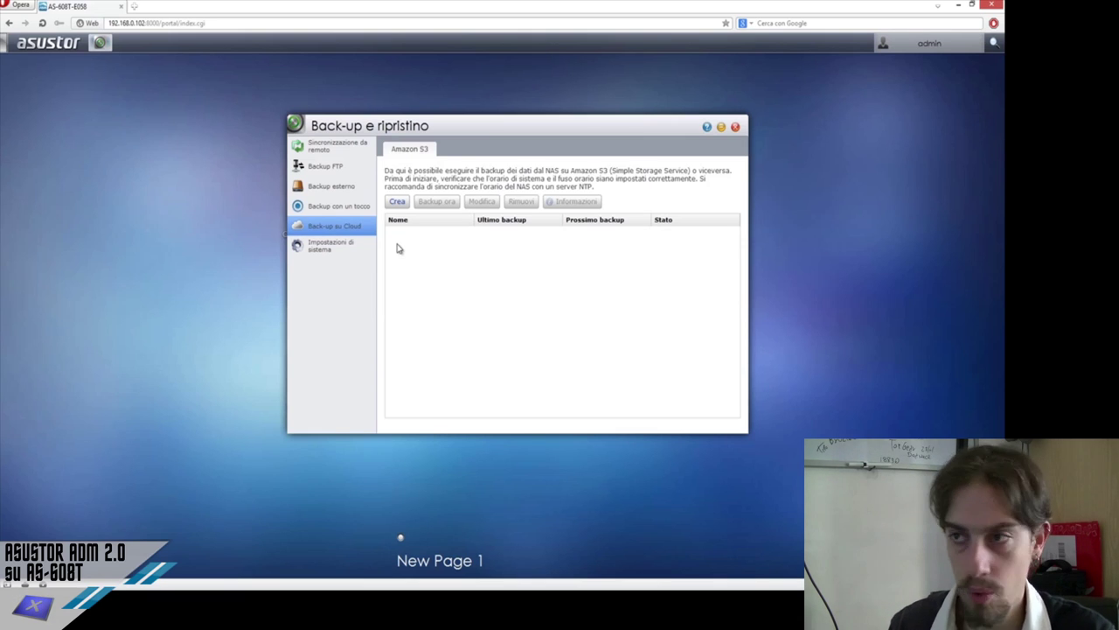
left_click(341, 254)
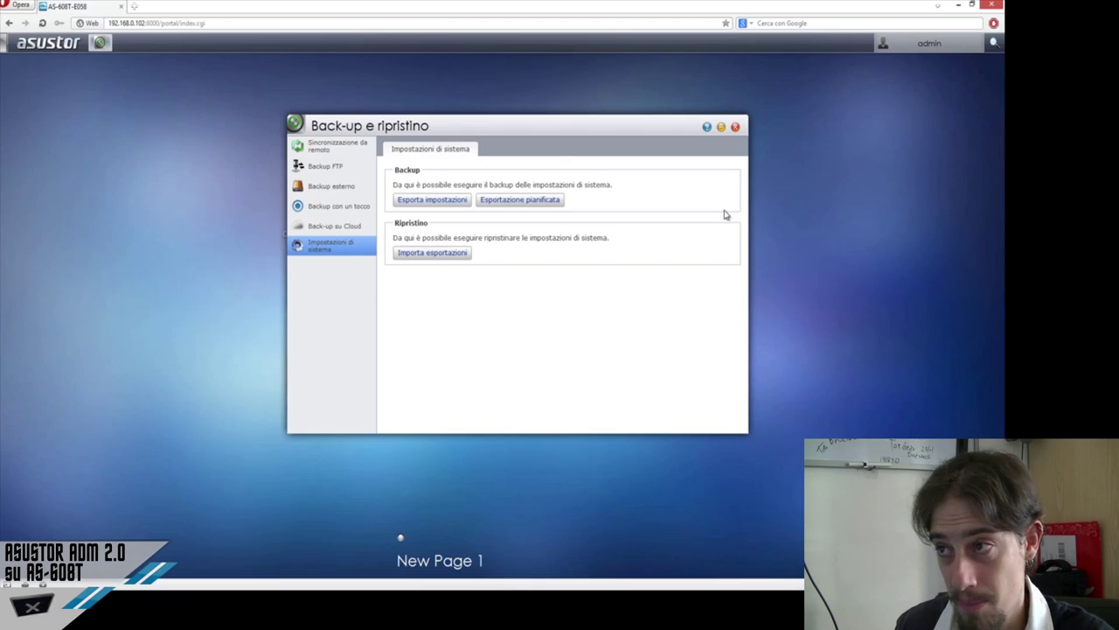
left_click(734, 127)
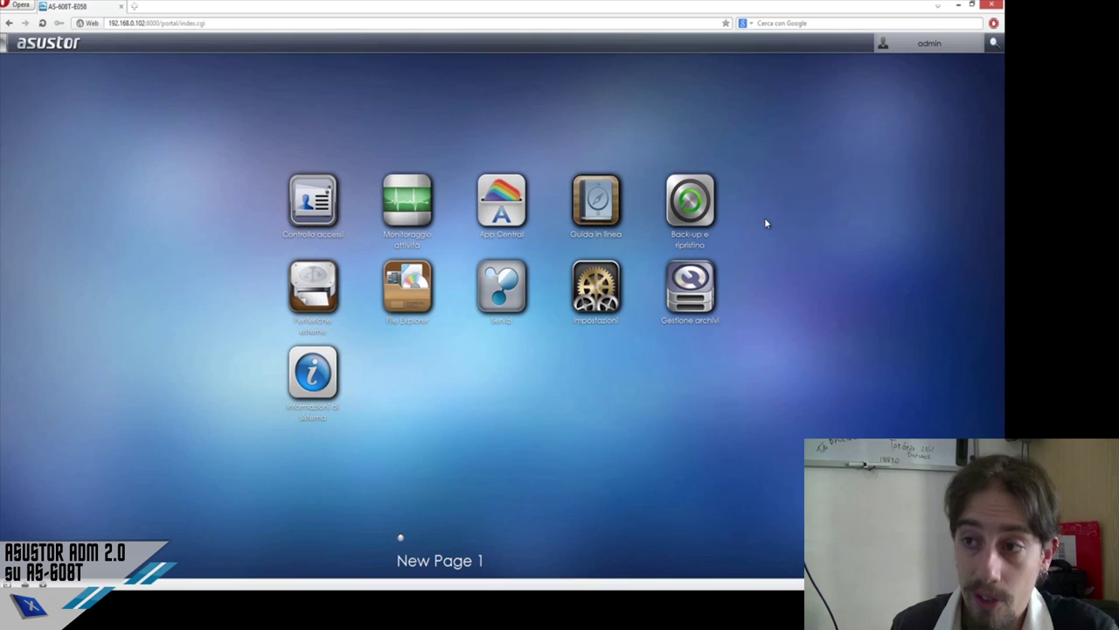
- Review the disk, printer, Wi-Fi and UPS pages of Periferiche esterne, and close it
left_click(291, 317)
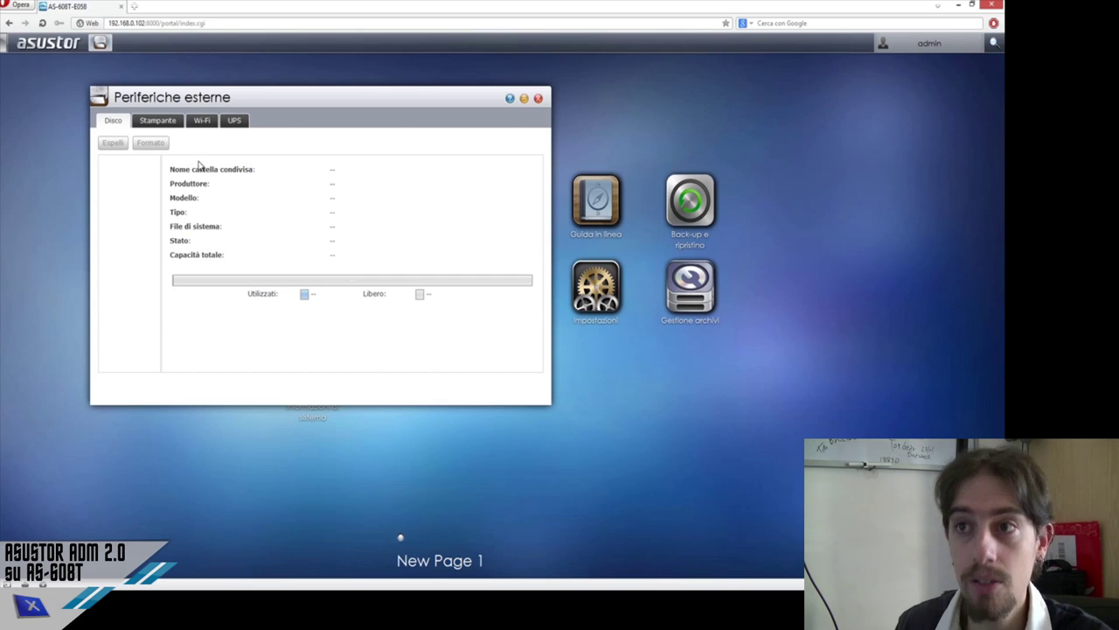
left_click(163, 124)
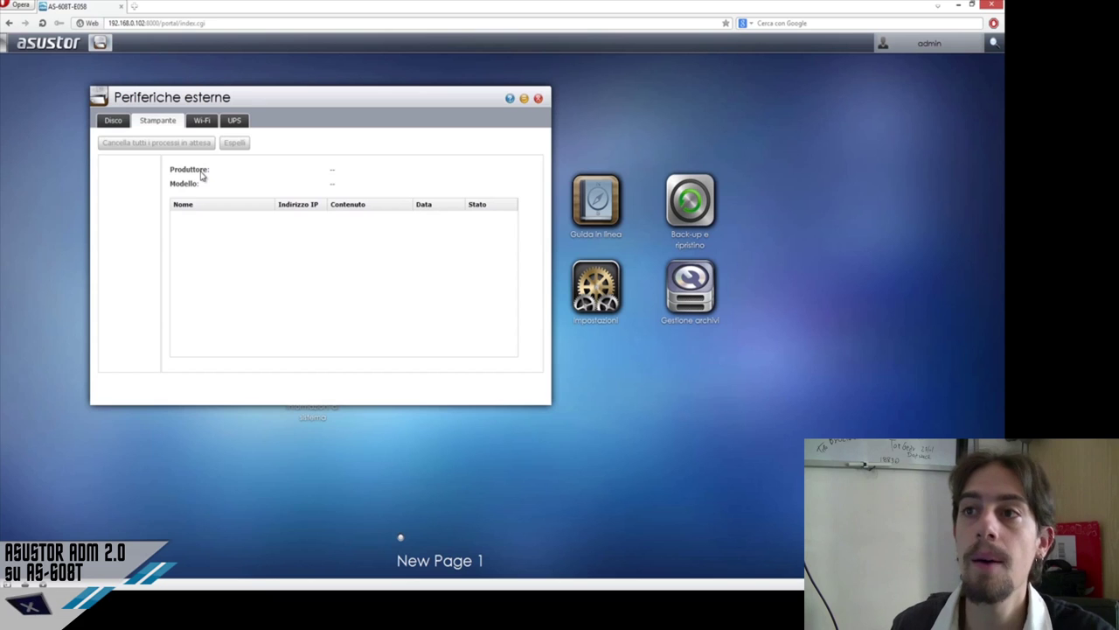
left_click(202, 125)
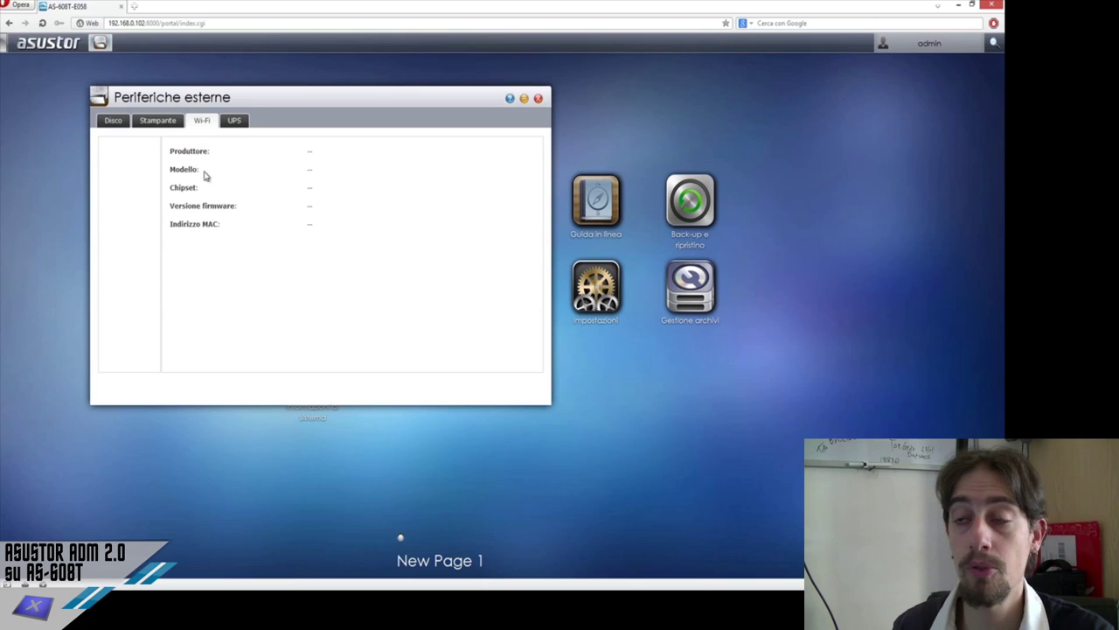
left_click(173, 125)
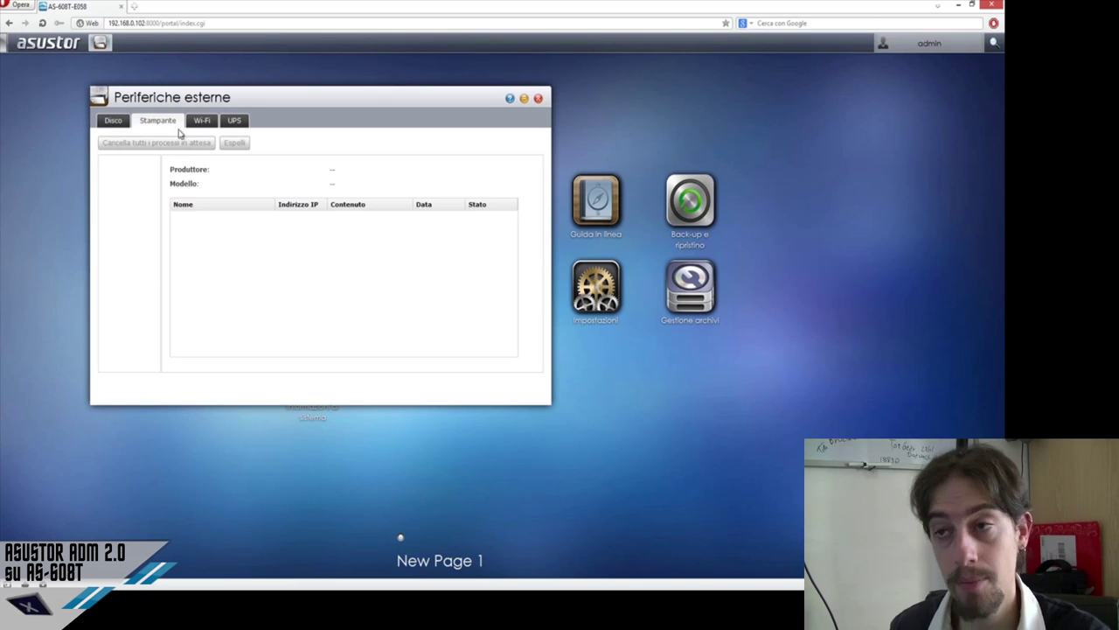
left_click(245, 126)
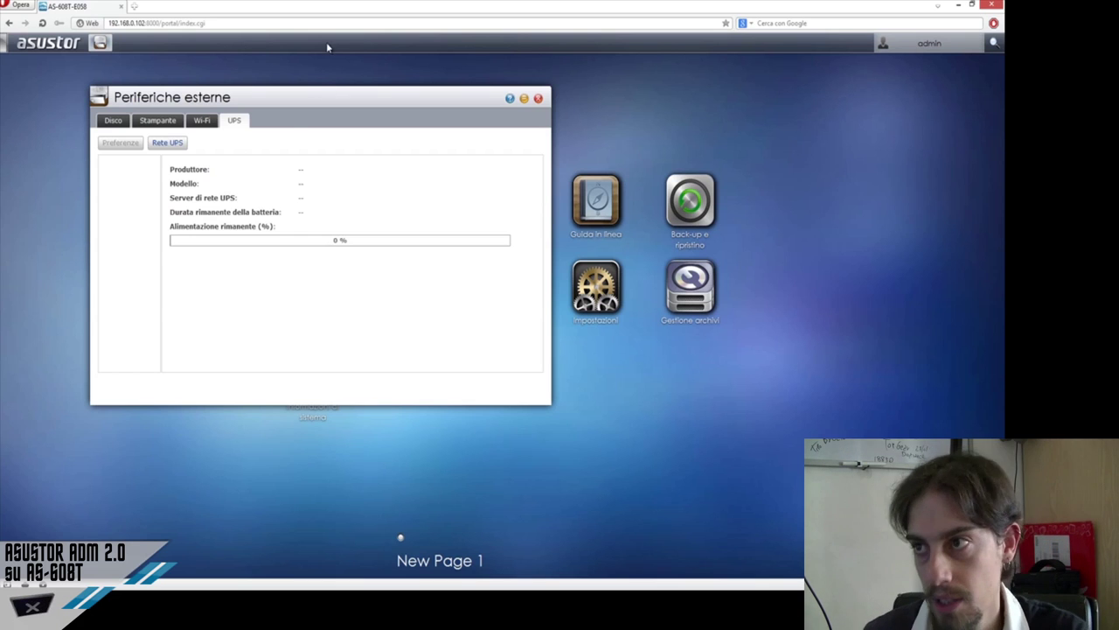
left_click(538, 99)
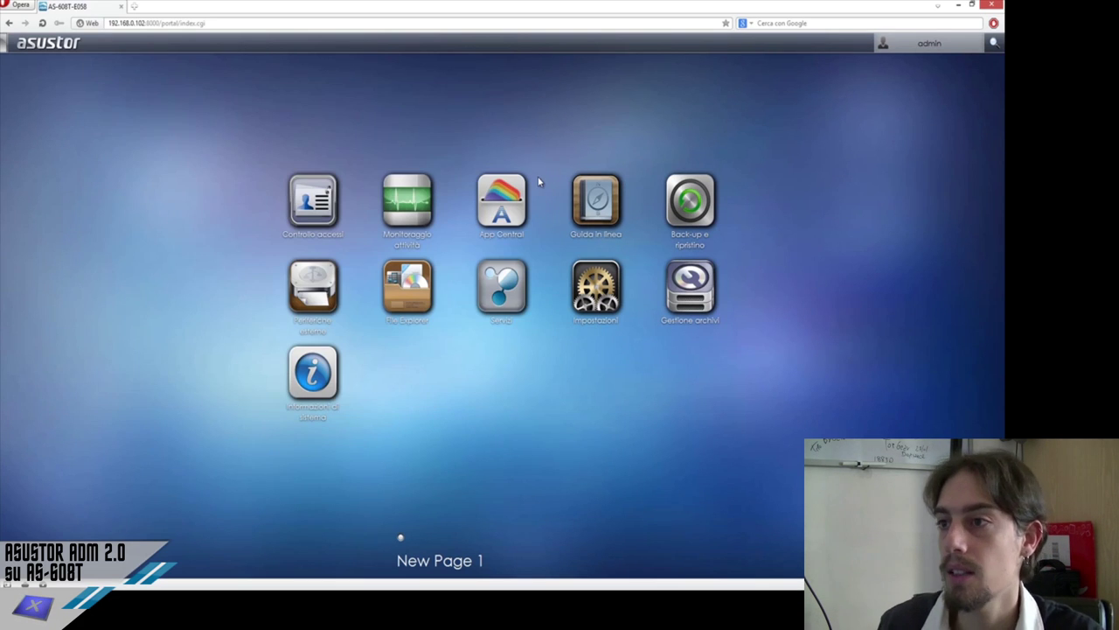
- Open File Explorer in the middle of the desktop and allow the Asustor_FileTransfer_Applet Java application to run
left_click(405, 320)
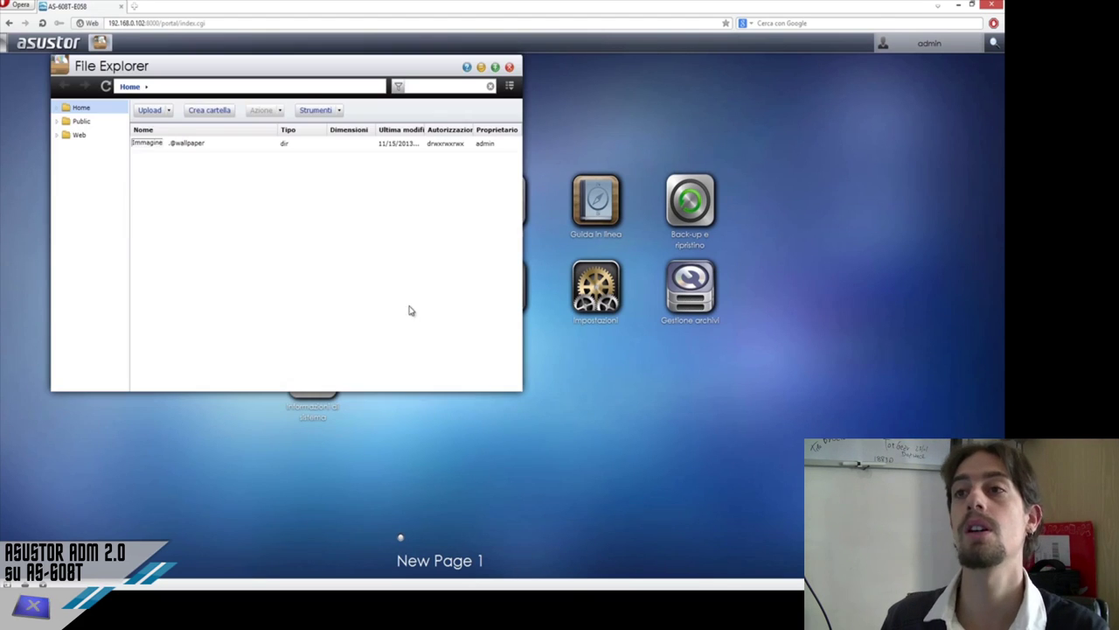
left_click_drag(307, 68, 529, 155)
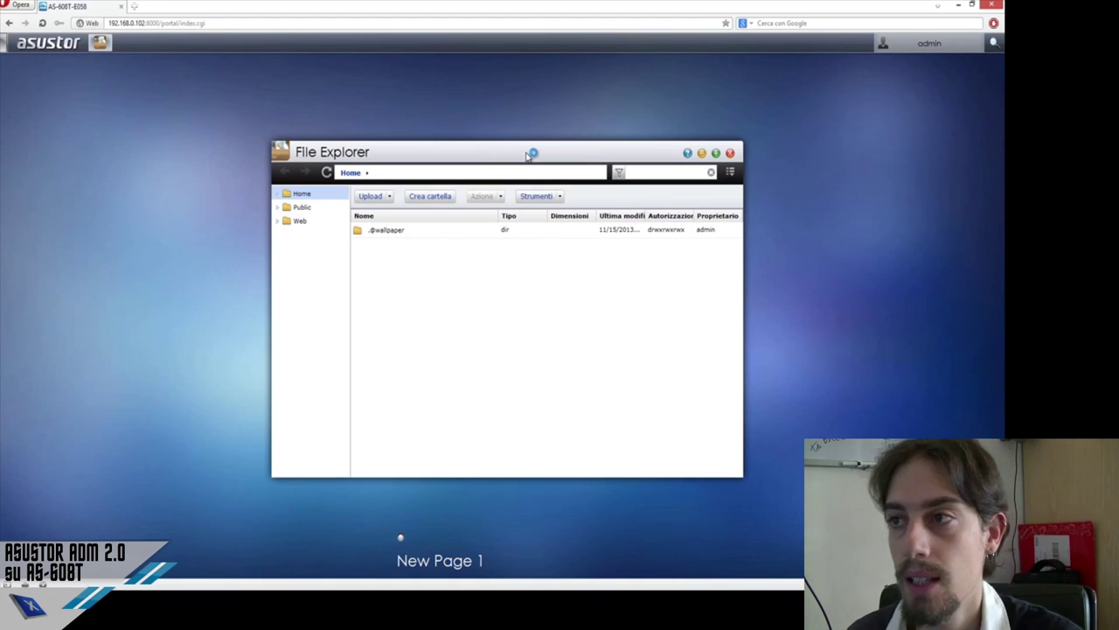
mouse_move(302, 207)
left_mouse_down()
mouse_move(278, 223)
mouse_move(285, 213)
left_mouse_up()
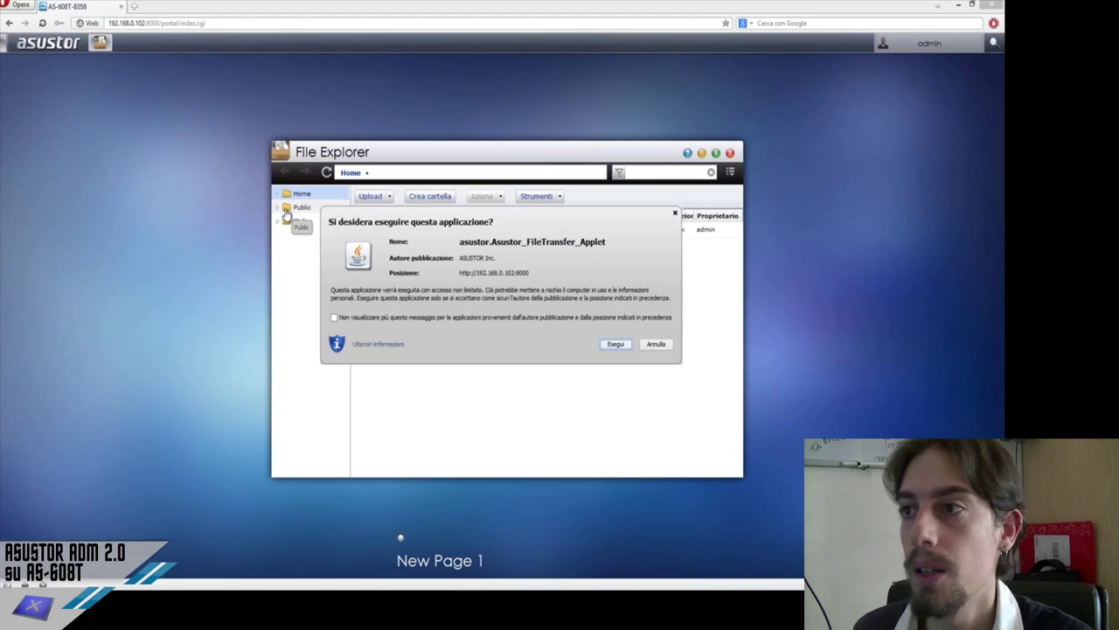
left_click(616, 344)
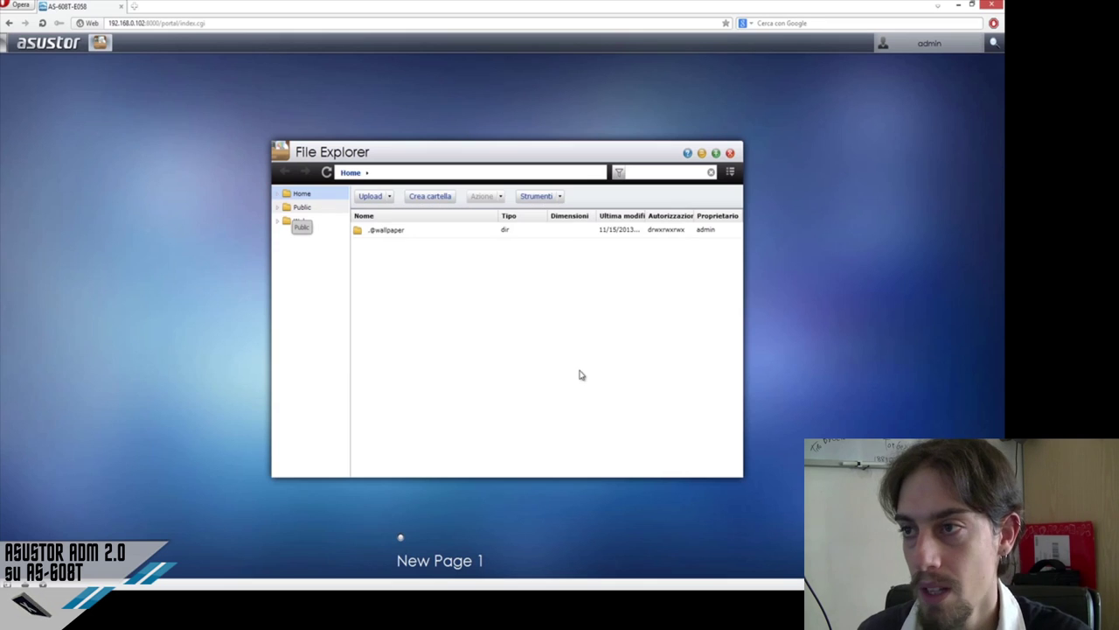
left_click(559, 339)
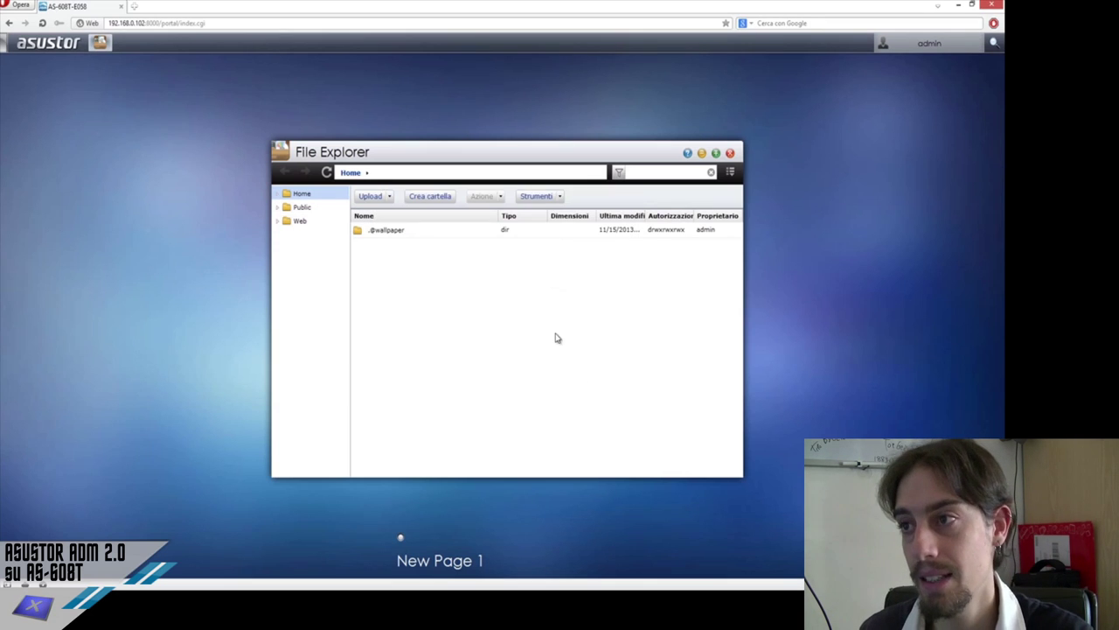
mouse_move(306, 221)
left_mouse_down()
mouse_move(297, 210)
mouse_move(310, 214)
left_mouse_up()
left_click(620, 347)
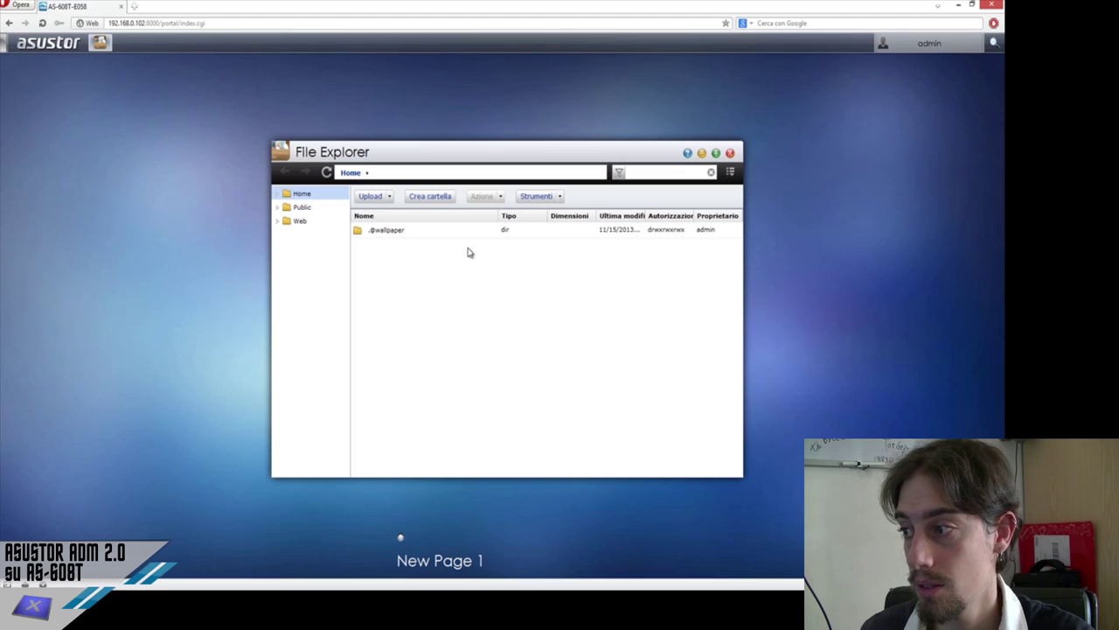
- Examine the Web folder and the actions available for favicon.ico, and close File Explorer
left_click(296, 220)
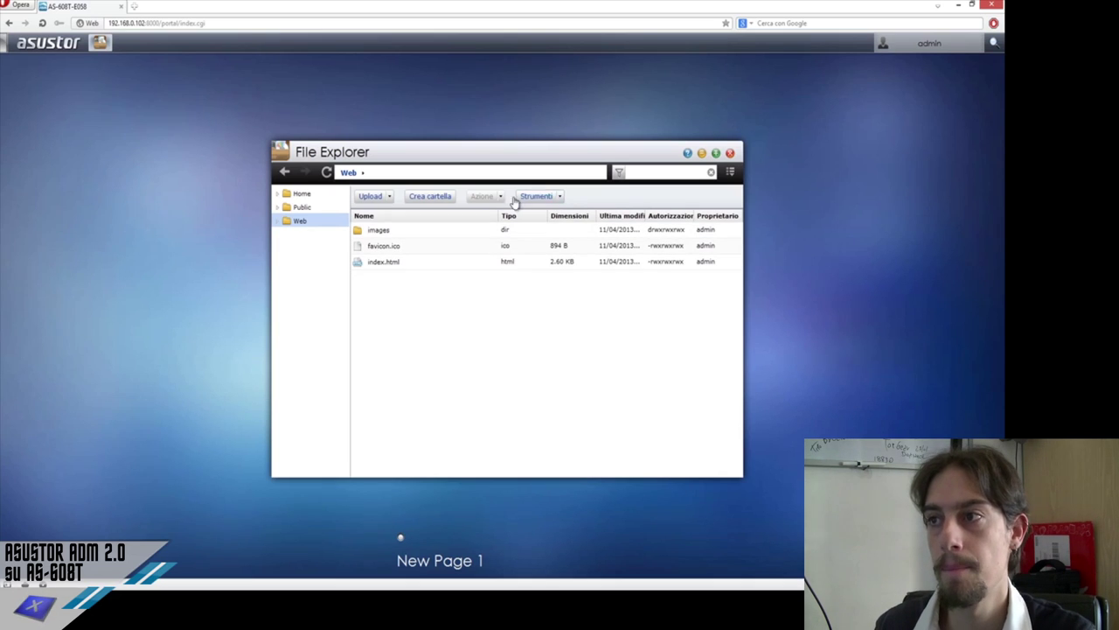
left_click(385, 247)
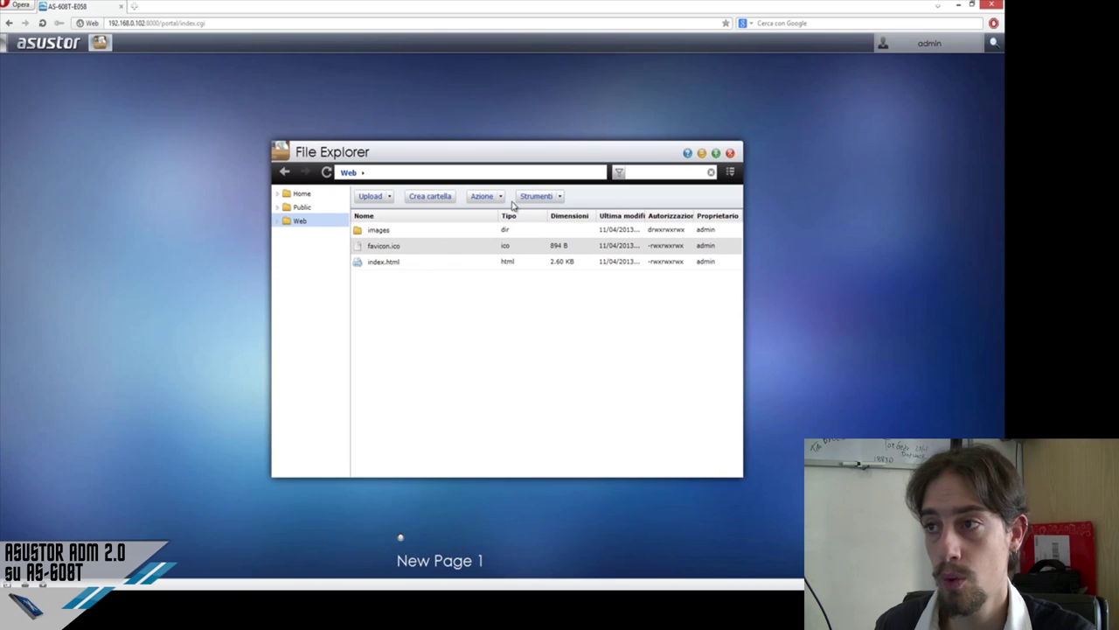
left_click(495, 198)
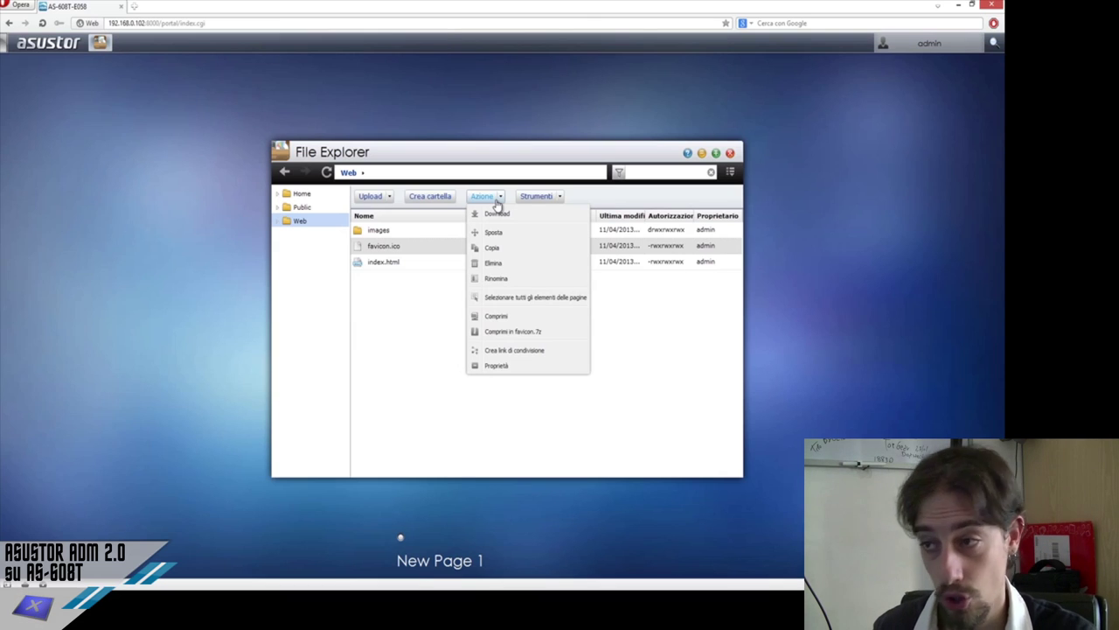
left_click(552, 201)
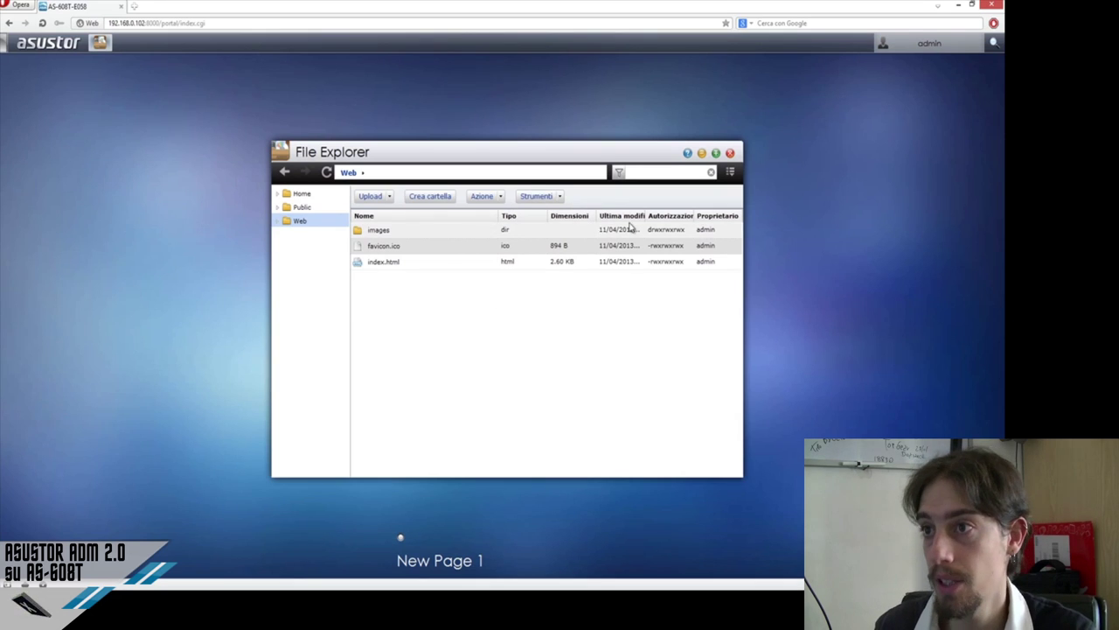
left_click(731, 155)
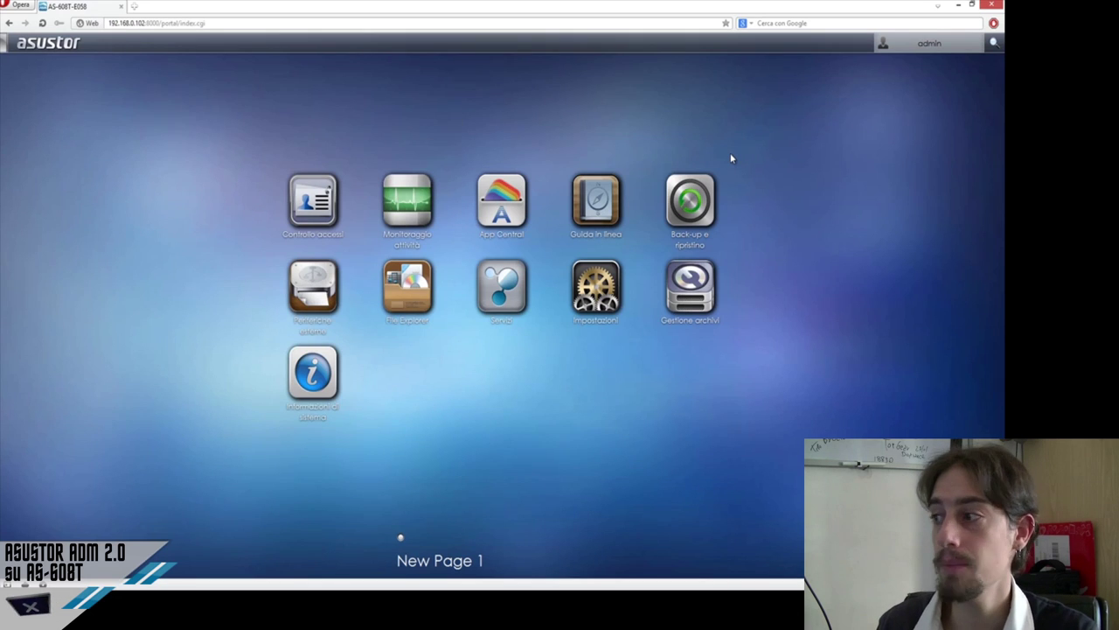
- Open Servizi in the middle of the desktop and review the Windows file service and Active Directory settings
left_click(491, 295)
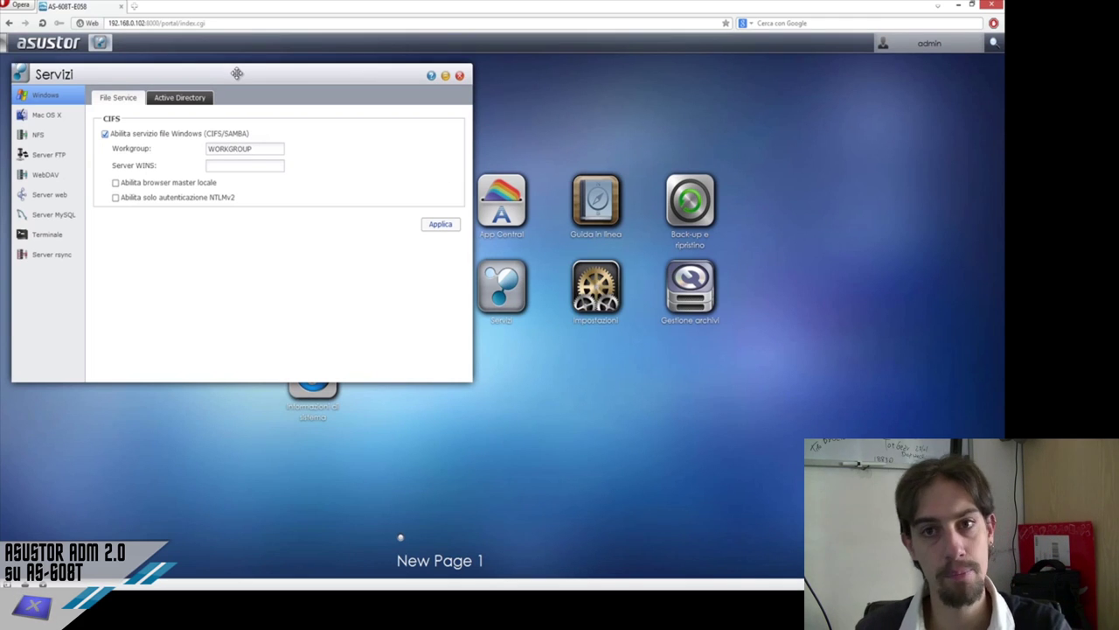
left_click_drag(245, 78, 489, 145)
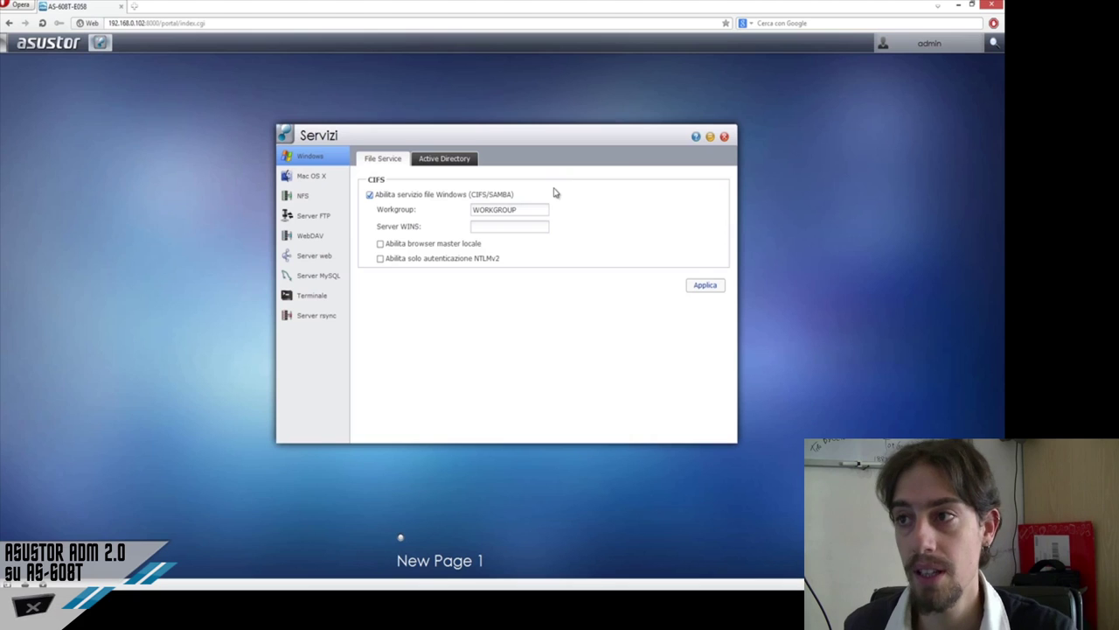
left_click(445, 166)
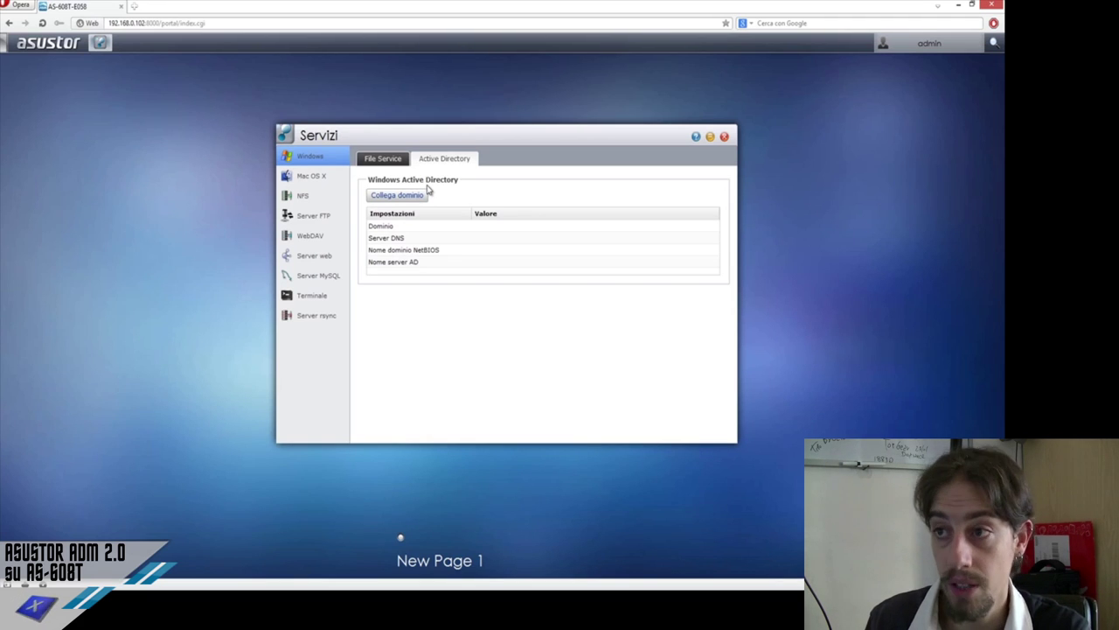
left_click(411, 195)
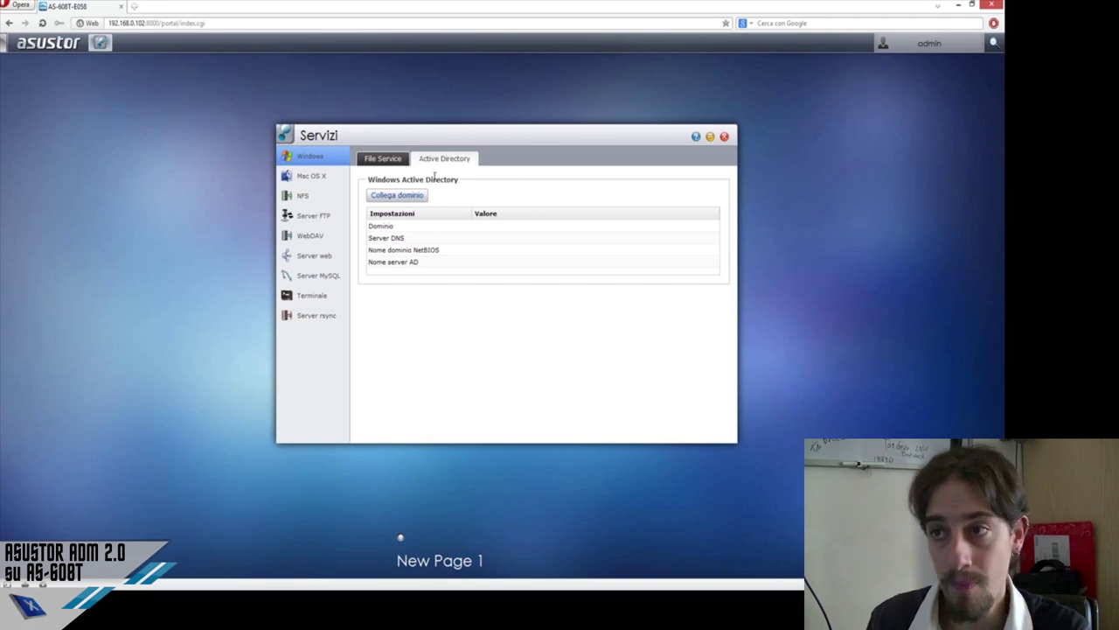
- Review the Mac OS X and NFS services and the general and advanced FTP server options, toggling the FTP server on and off
left_click(312, 180)
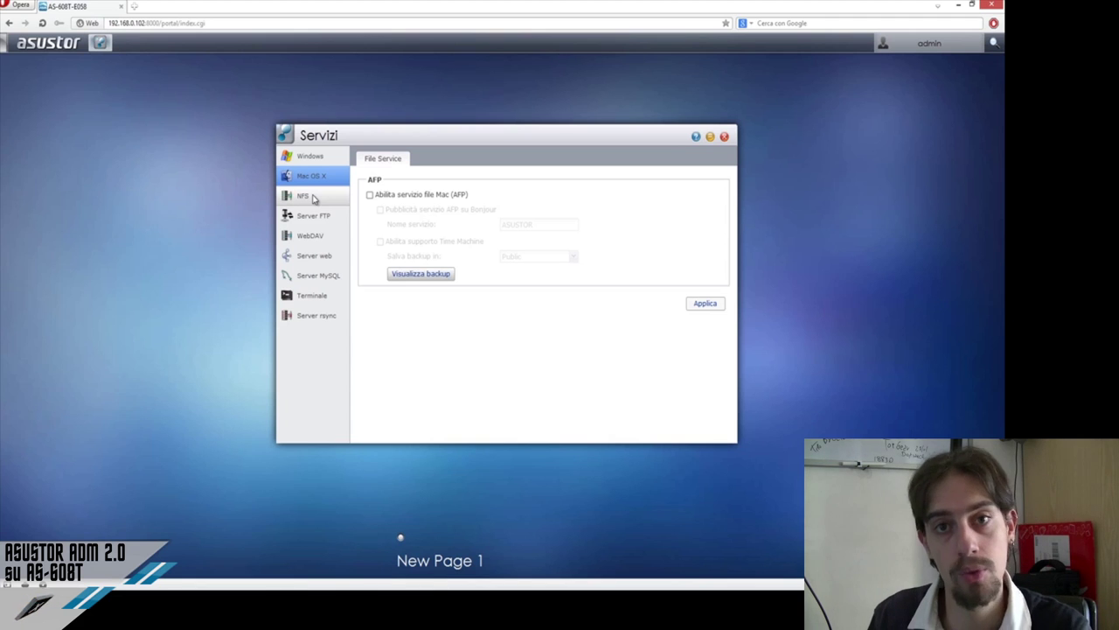
left_click(313, 198)
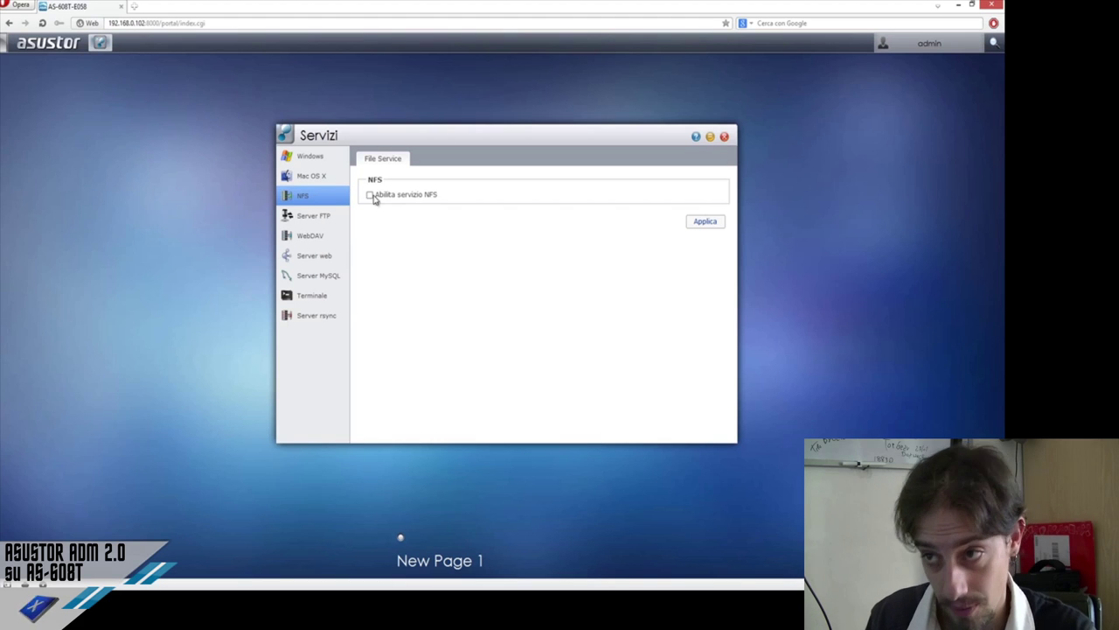
left_click(321, 219)
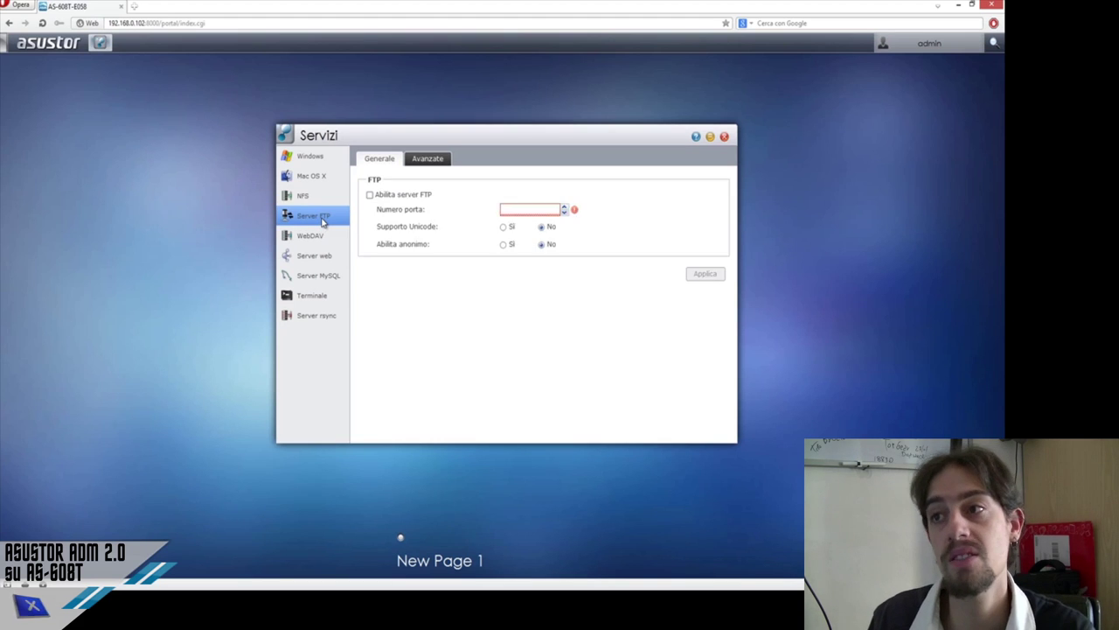
left_click(379, 196)
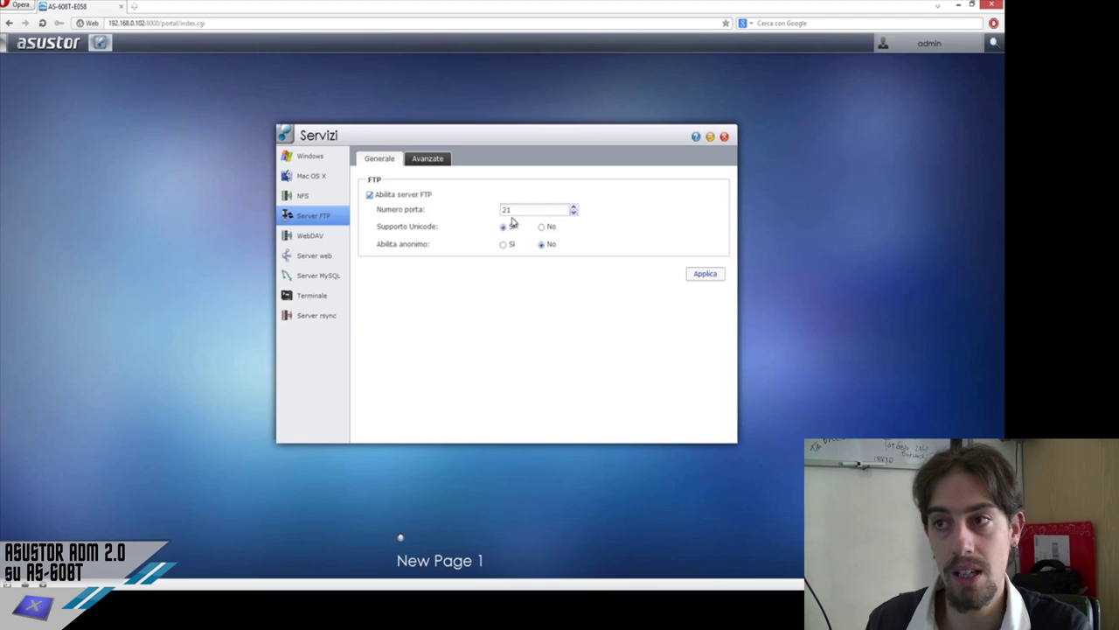
left_click(402, 196)
left_click(439, 163)
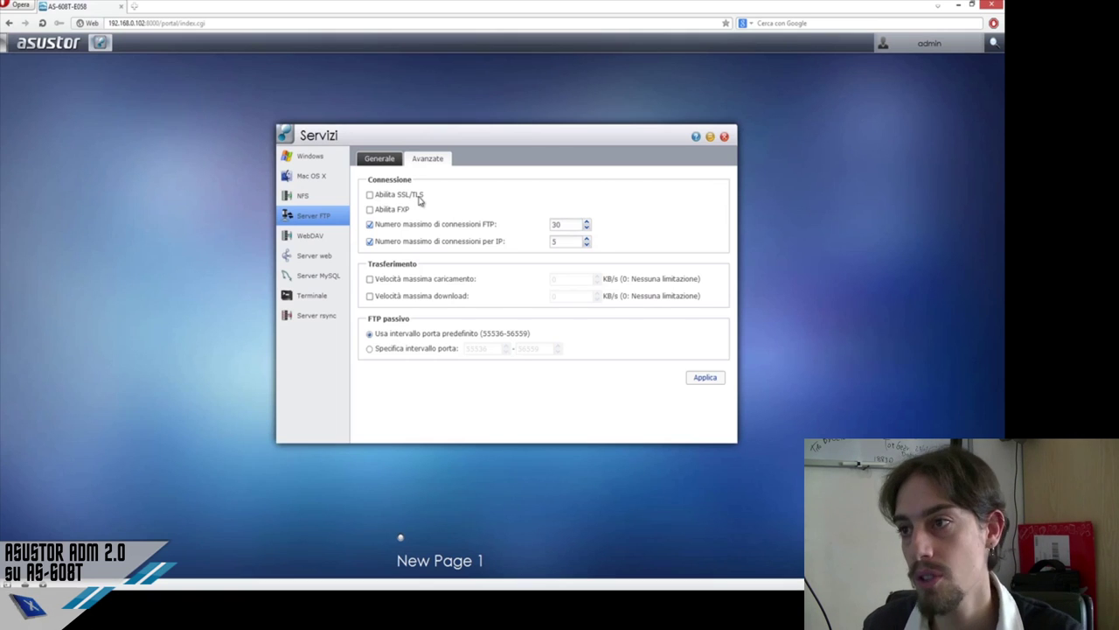
- Review the WebDAV, web server, MySQL, terminal and rsync server pages, and close Servizi
left_click(310, 236)
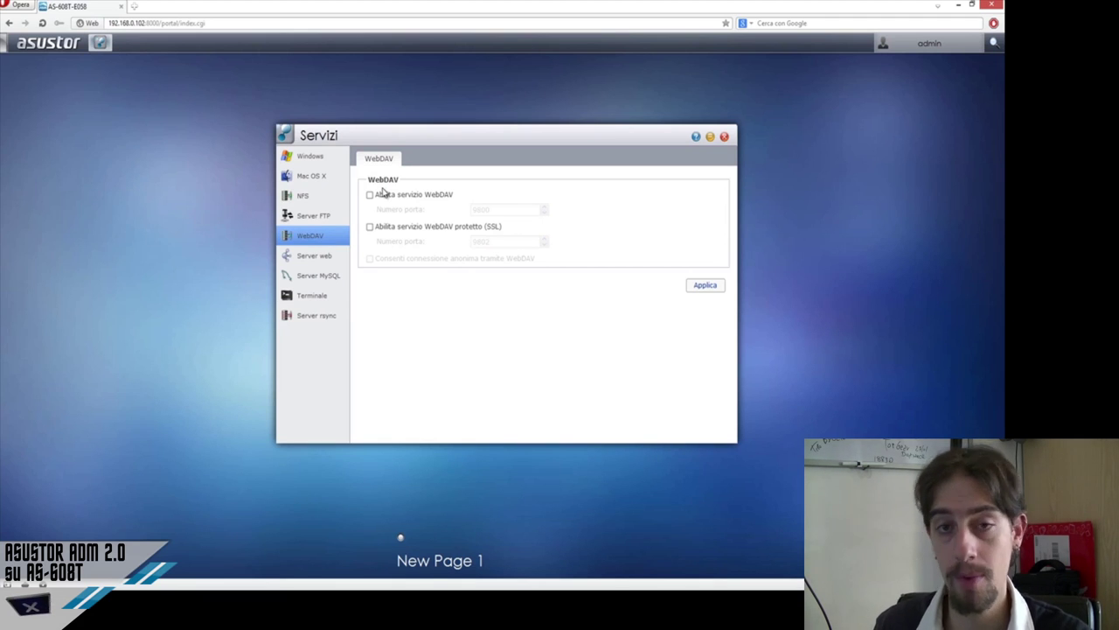
left_click(315, 256)
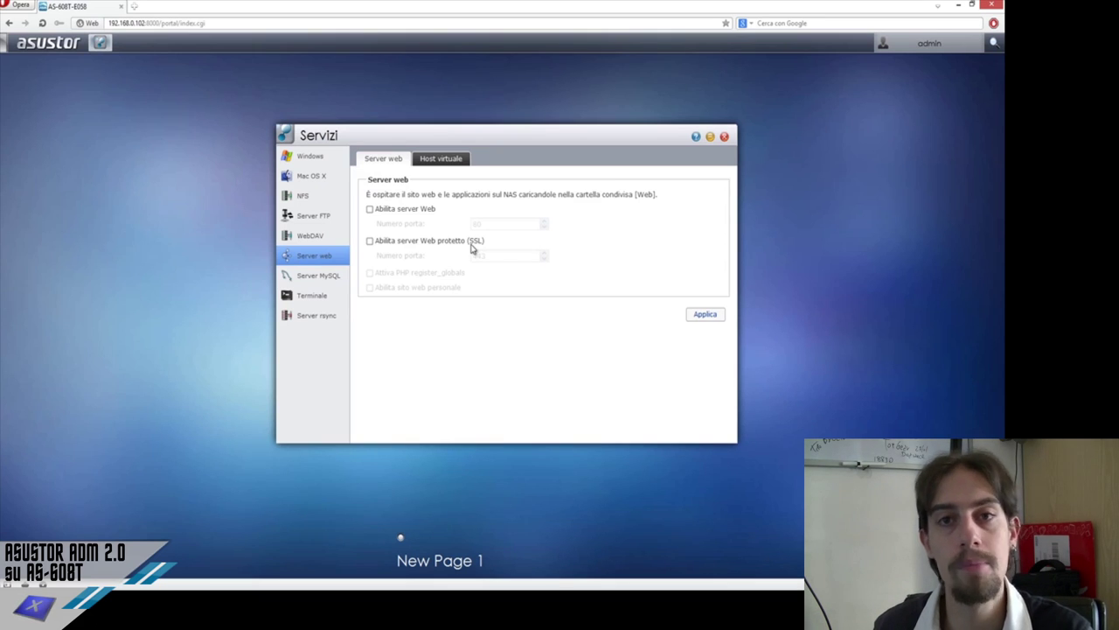
left_click(307, 282)
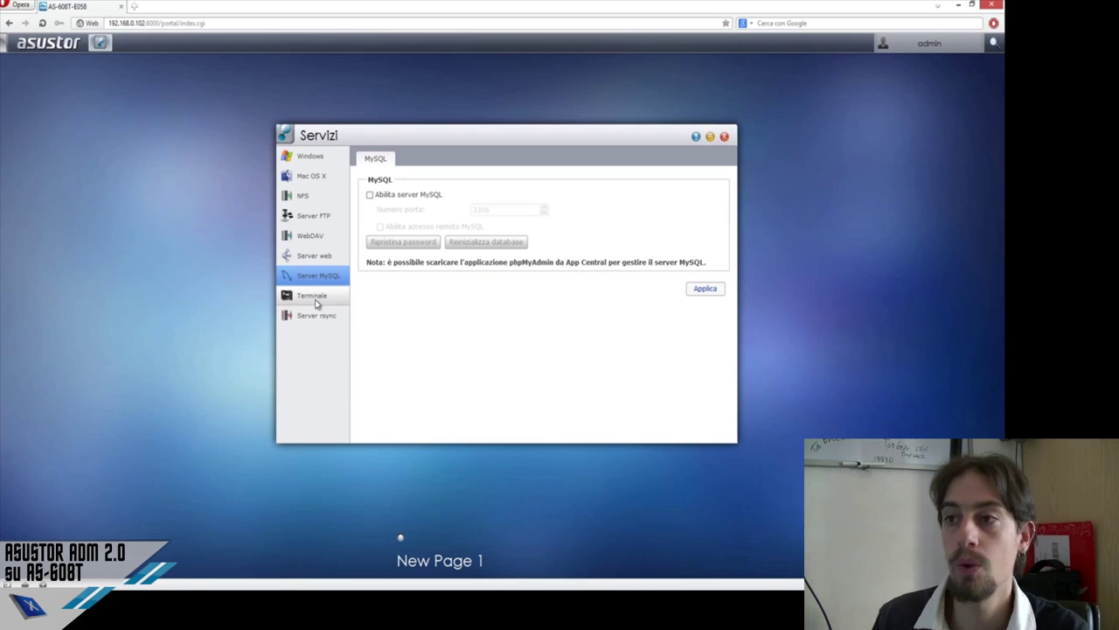
left_click(314, 302)
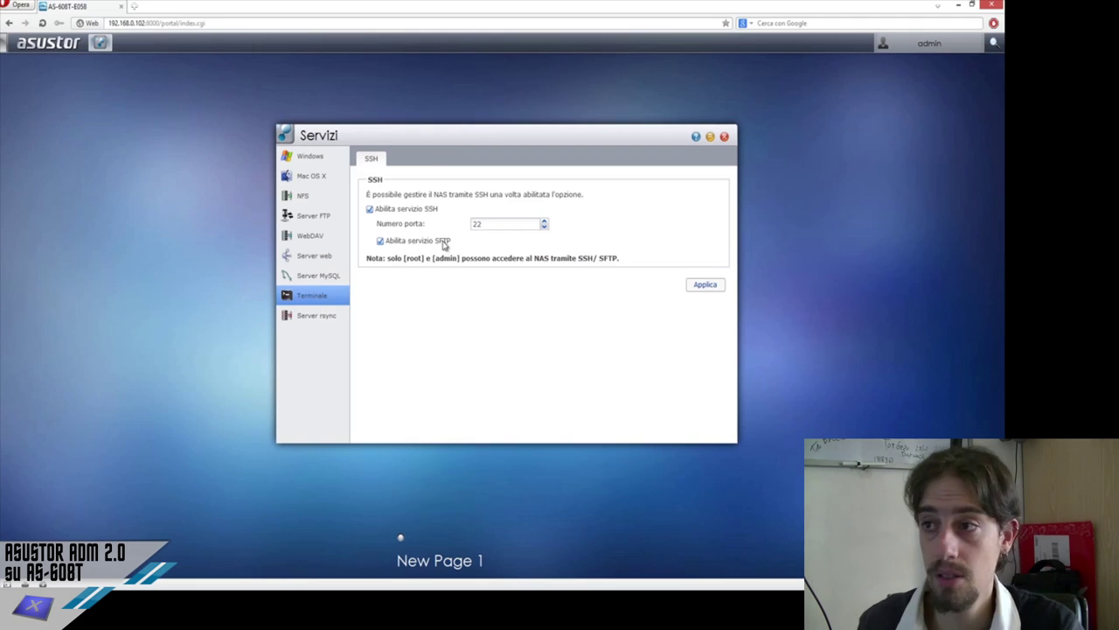
left_click(323, 316)
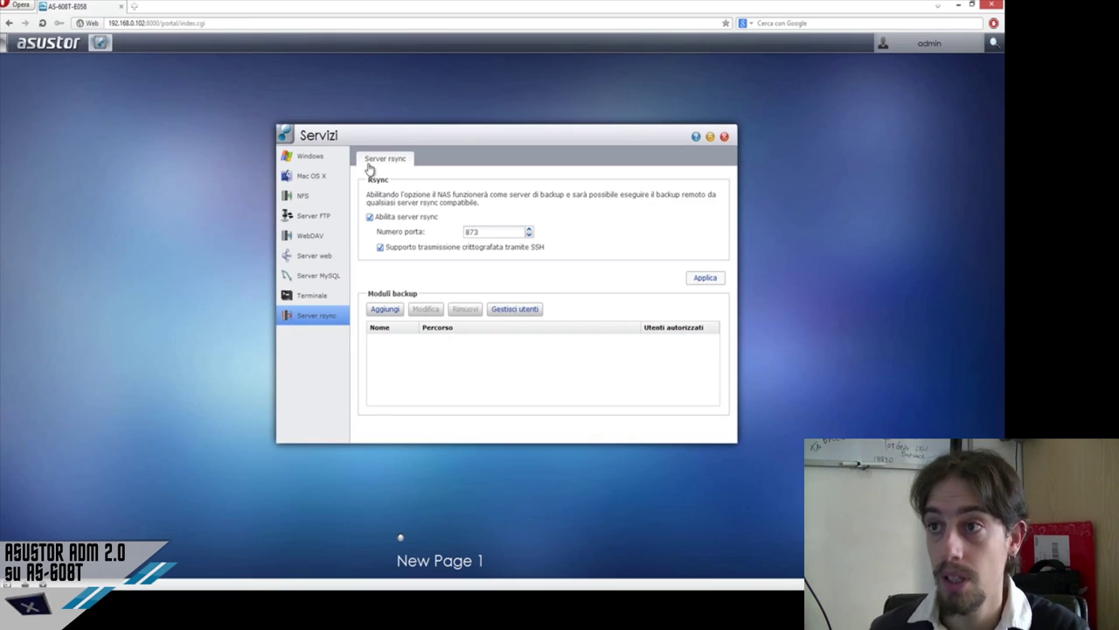
left_click(724, 137)
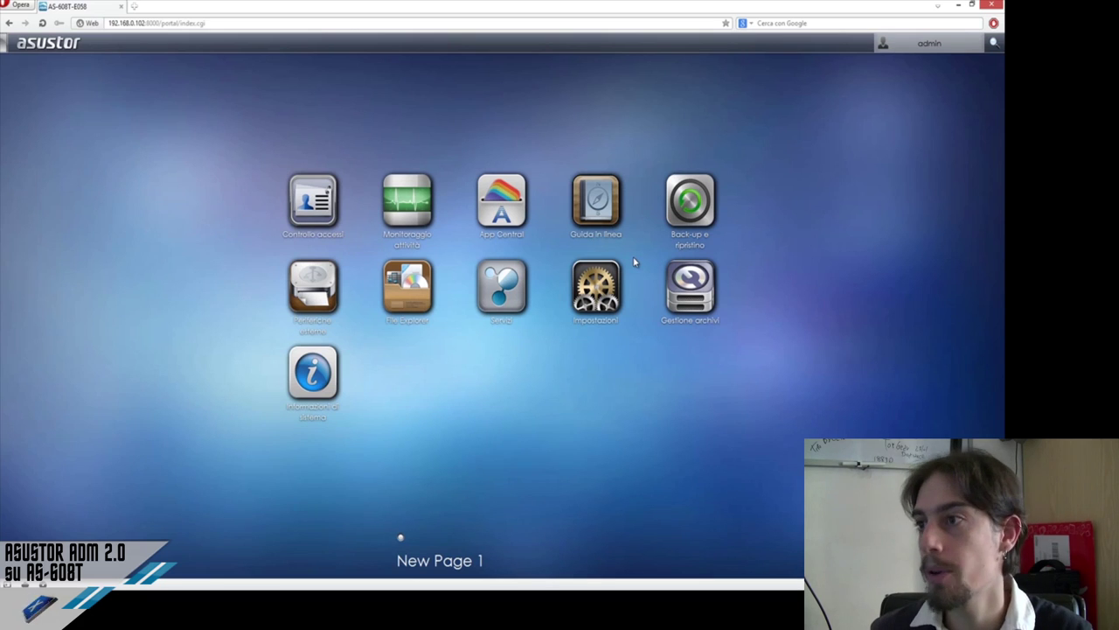
- Open Impostazioni in the middle of the desktop and review the general management settings, default gateway choices and LAN 1 configuration
left_click(598, 294)
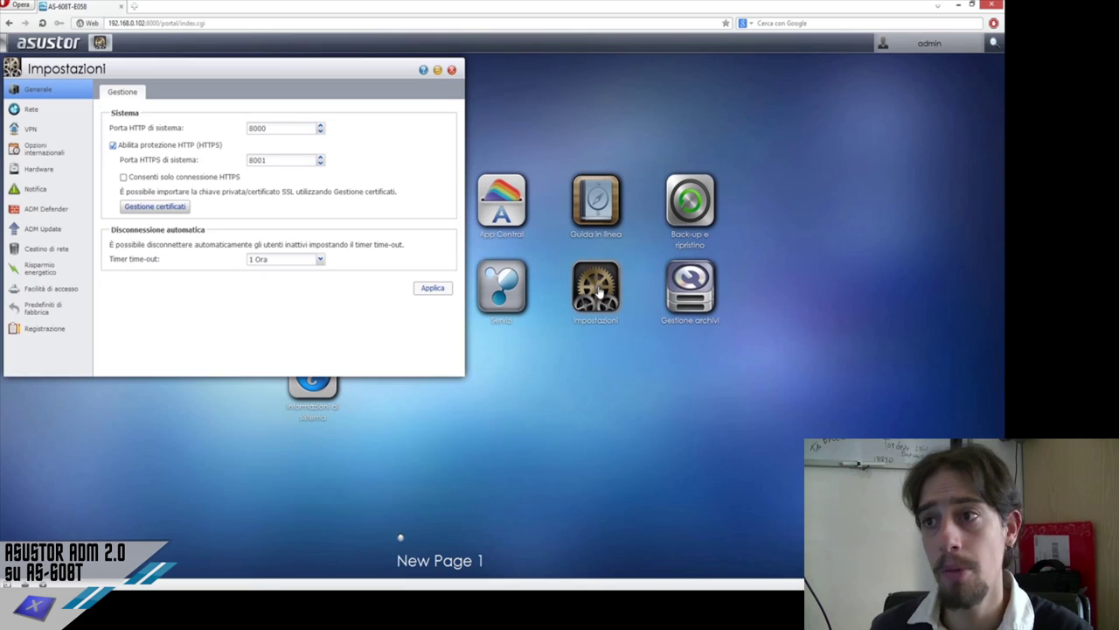
left_click(451, 69)
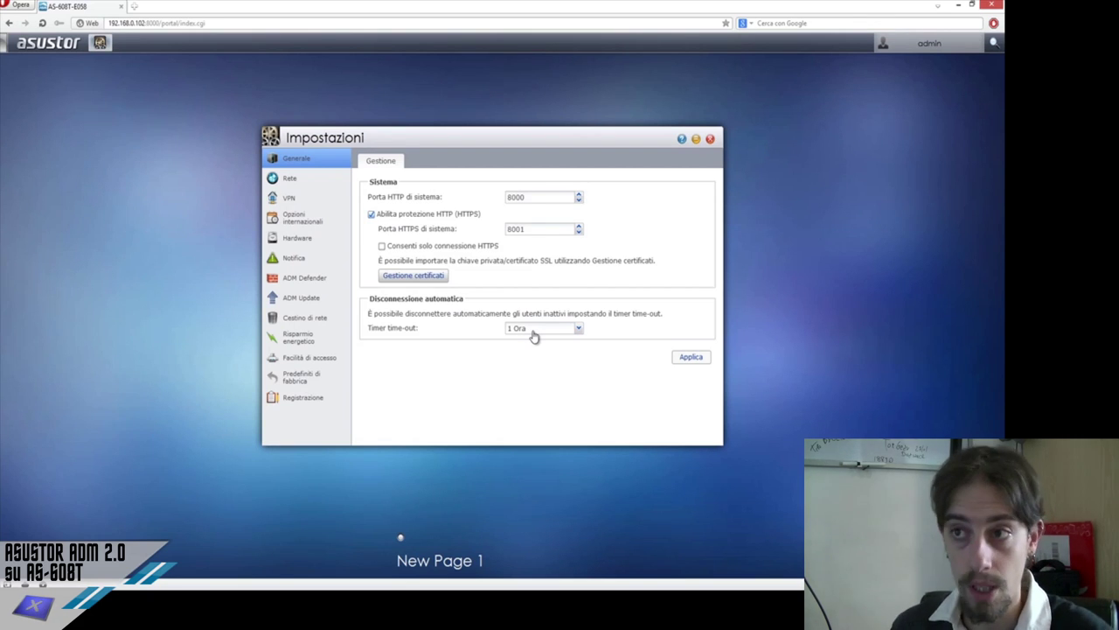
left_click(306, 179)
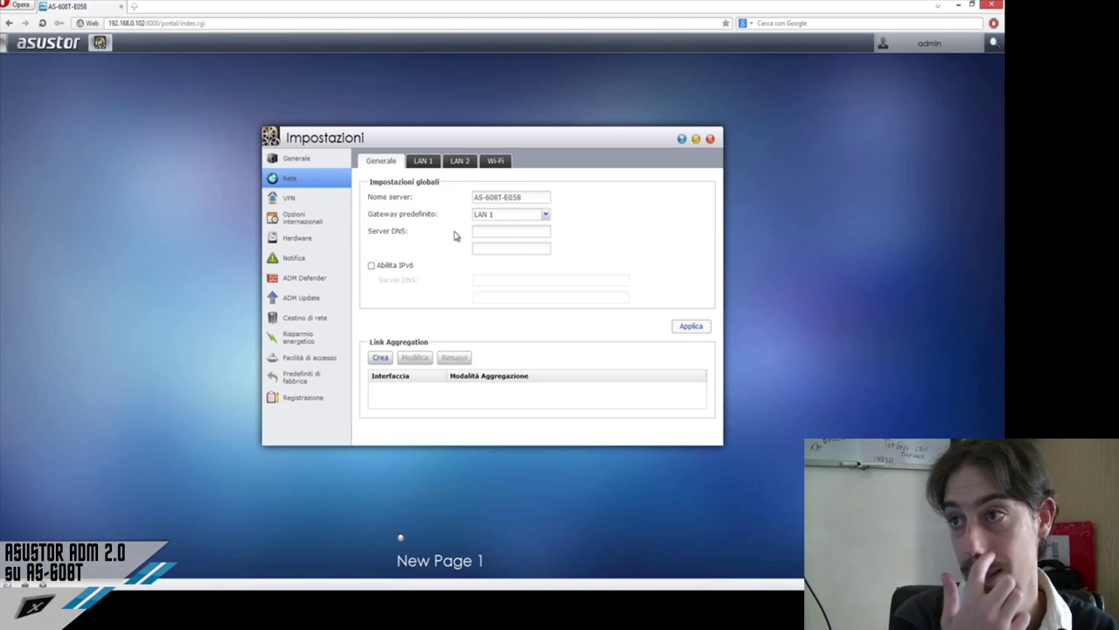
left_click(546, 216)
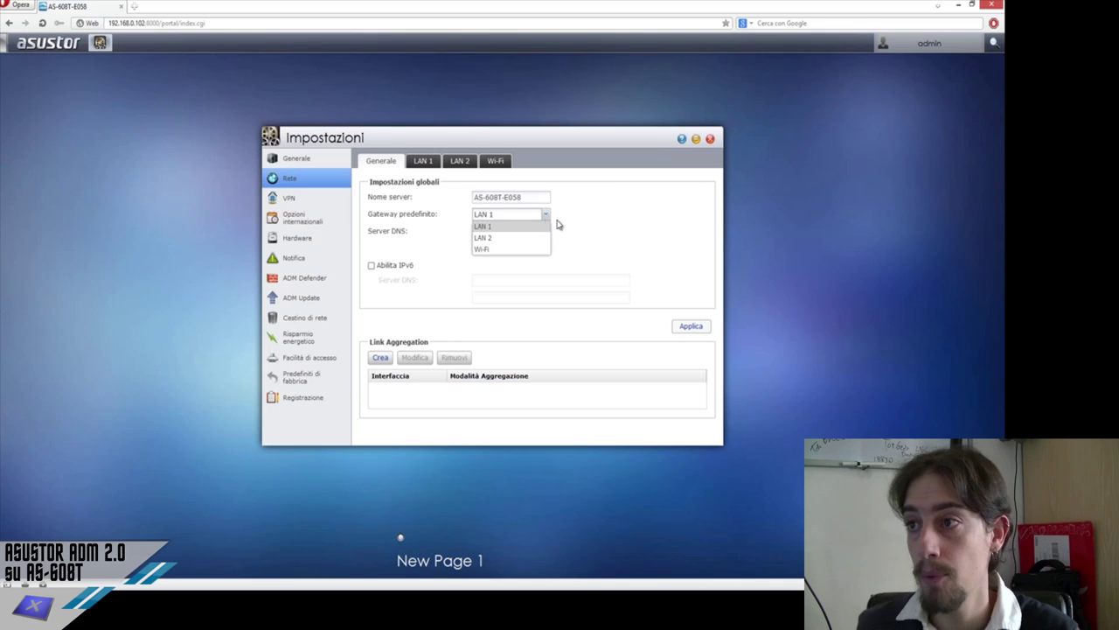
left_click(570, 223)
left_click(508, 231)
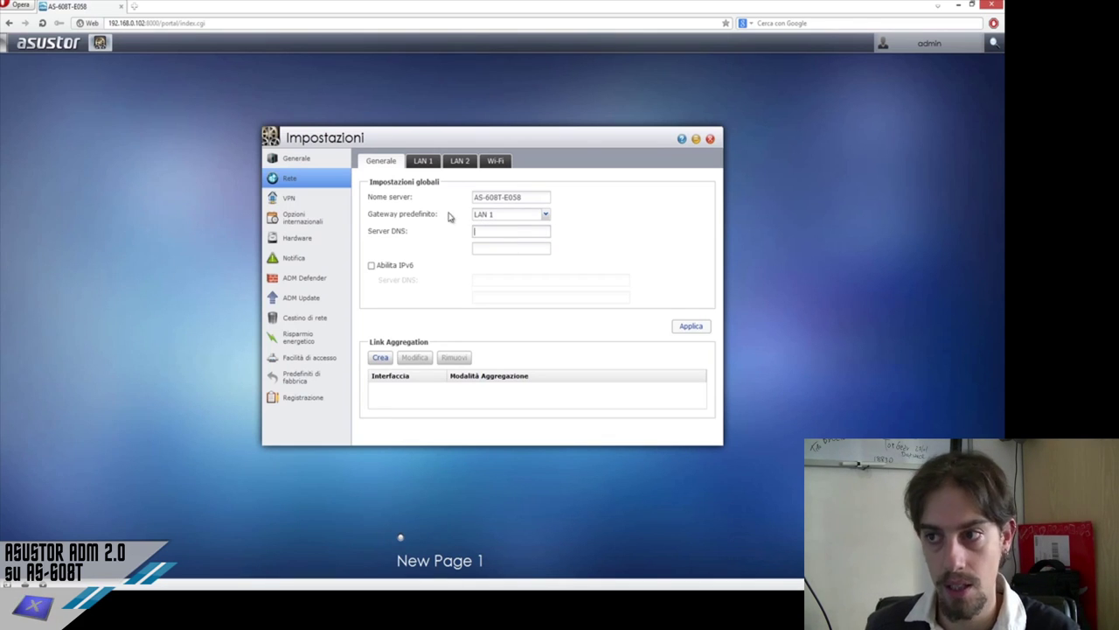
left_click(435, 168)
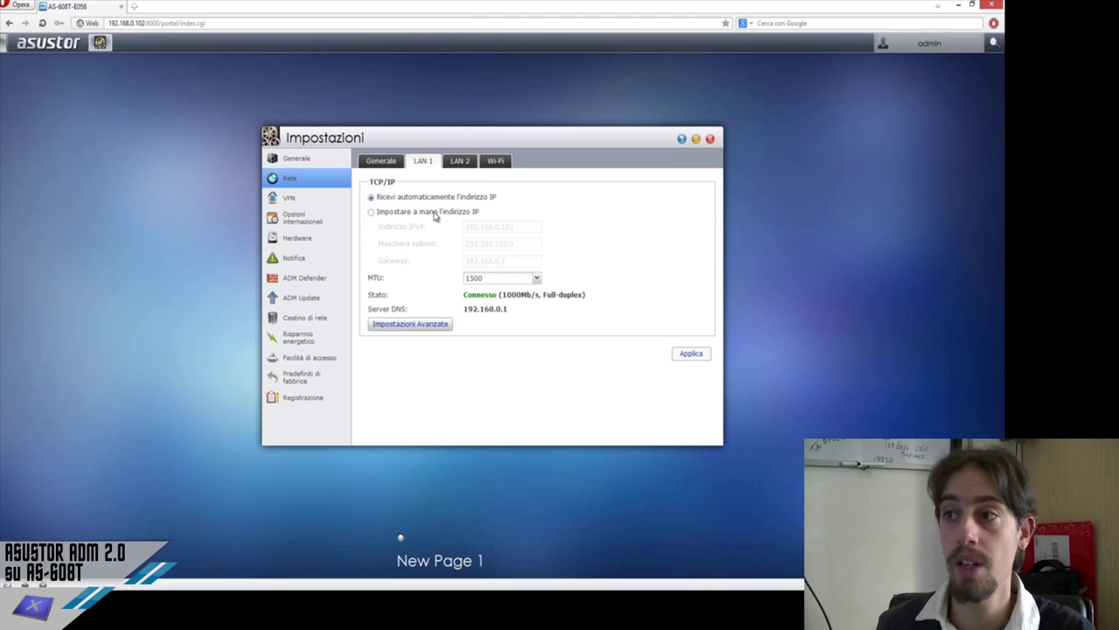
- Examine the available aggregation modes in the Link Aggregation wizard of the general network settings, and cancel the wizard
left_click(382, 168)
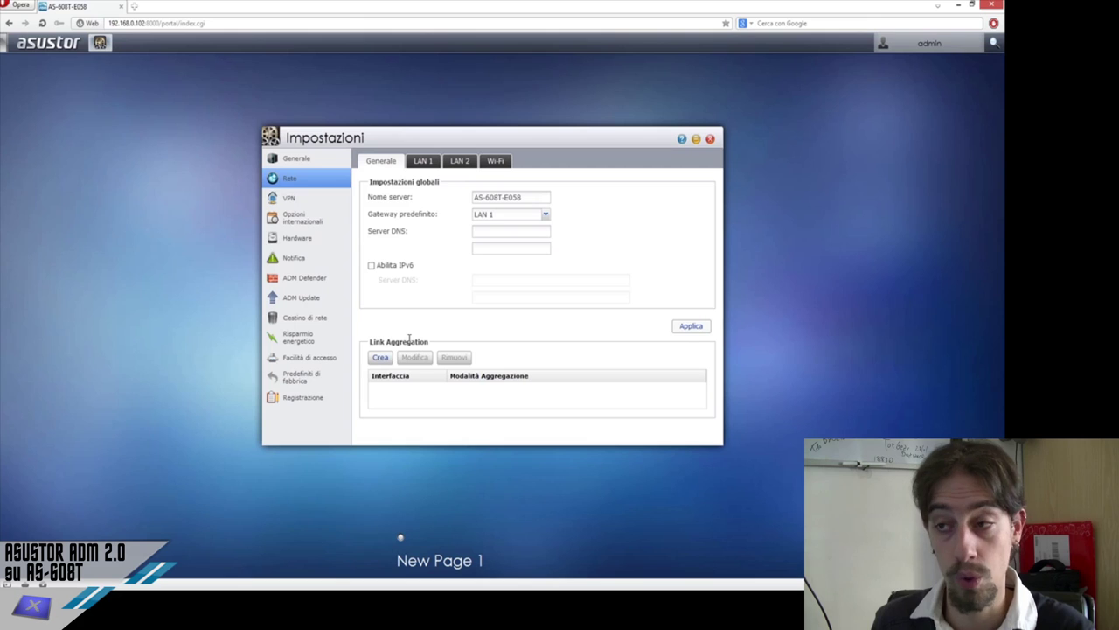
left_click(382, 359)
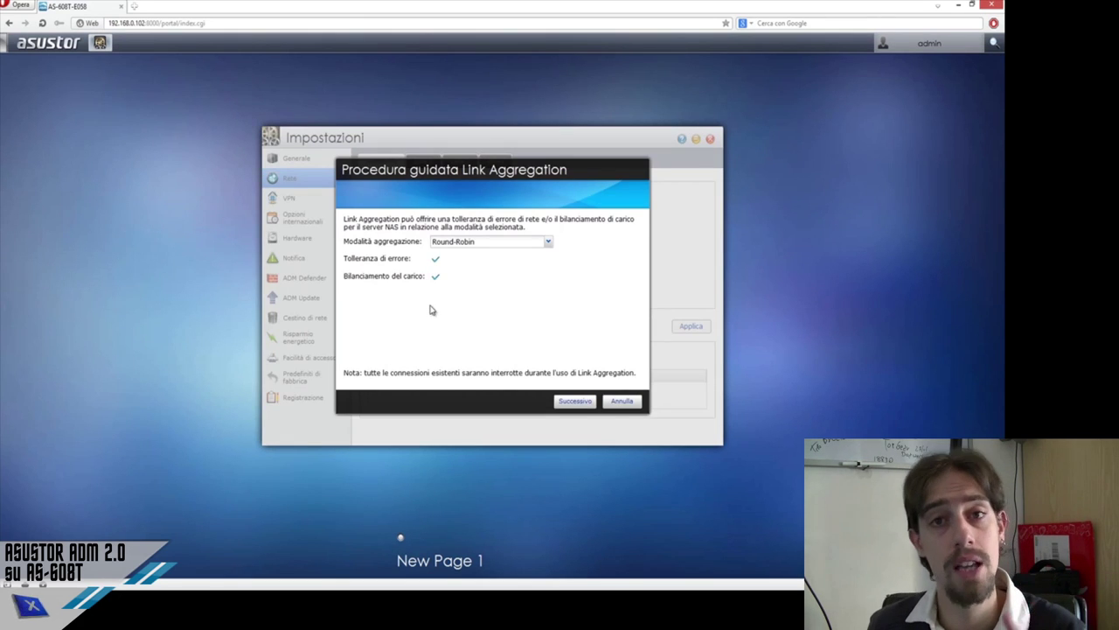
left_click(470, 243)
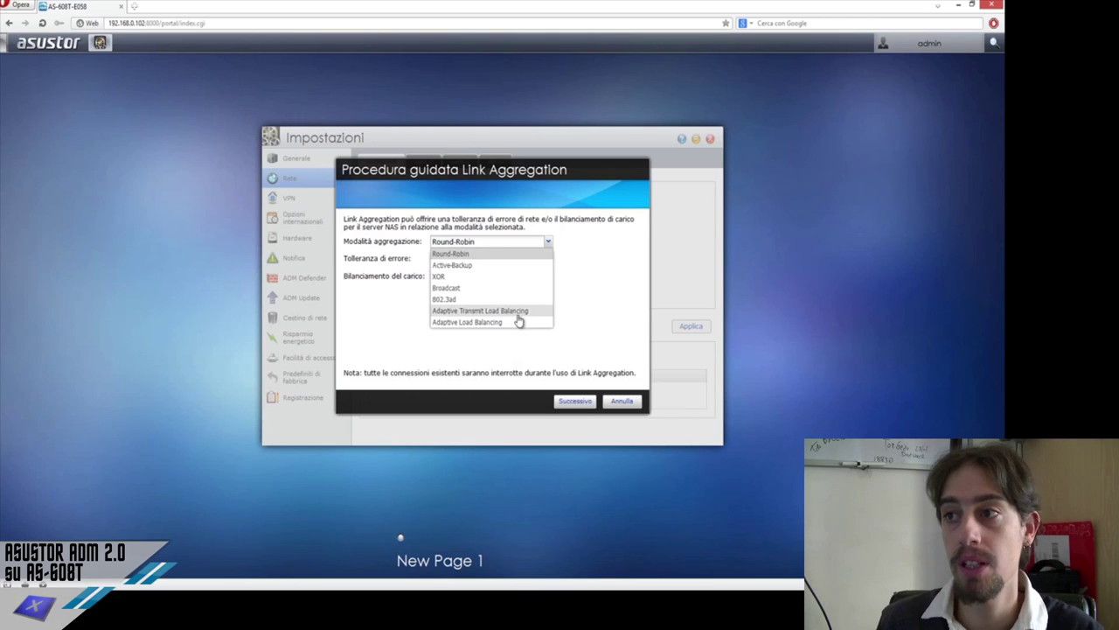
left_click(596, 254)
left_click(621, 400)
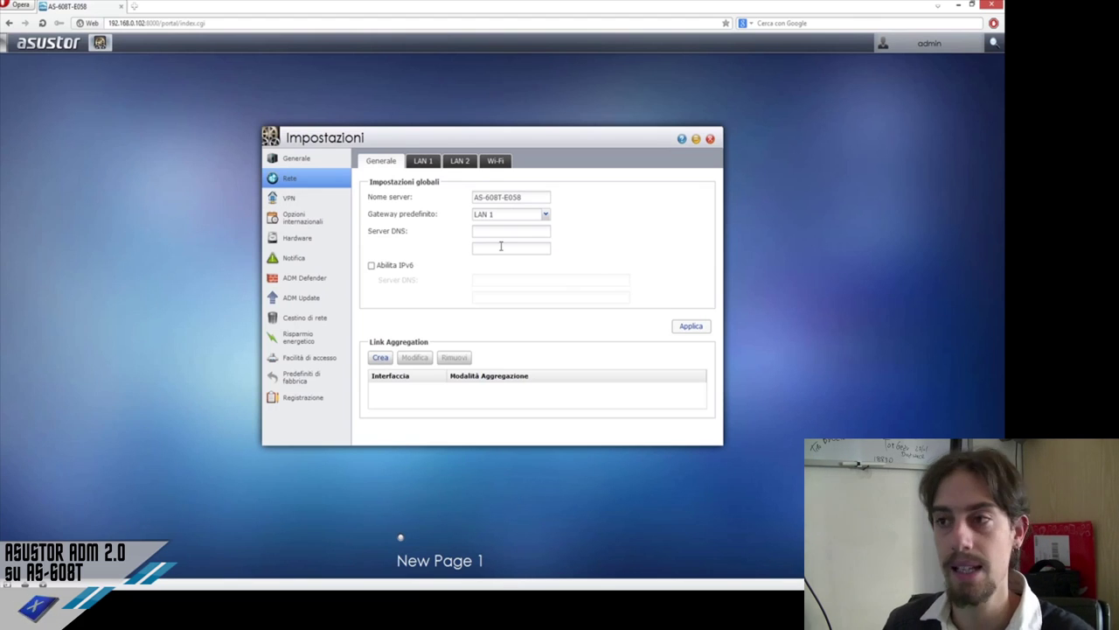
- Examine the VPN connection types offered when adding a VPN configuration, and cancel without adding one
left_click(300, 200)
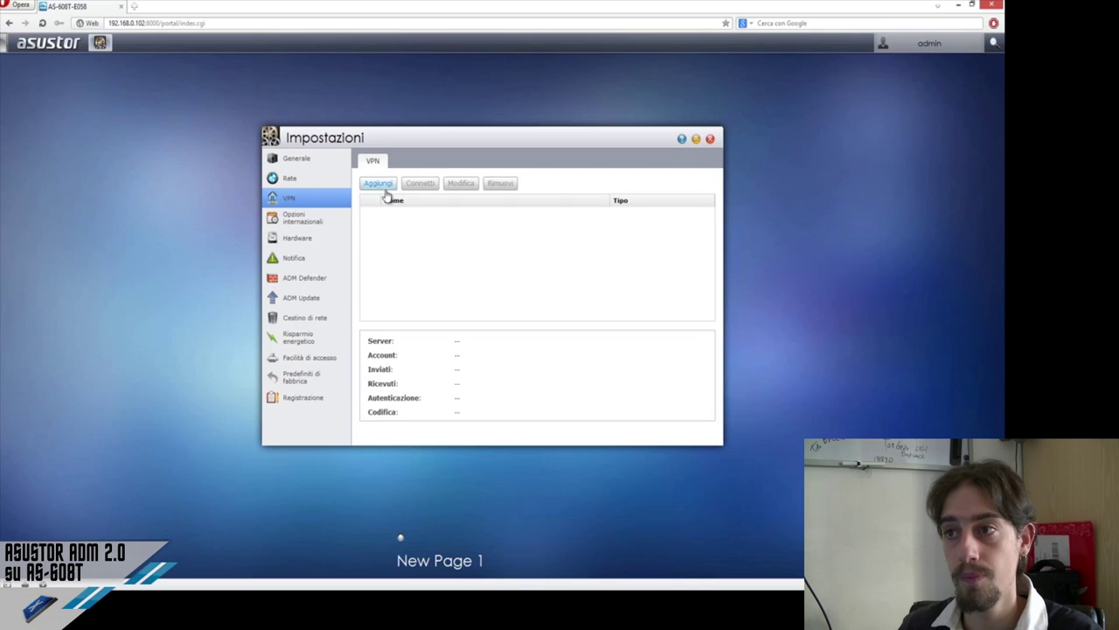
left_click(378, 182)
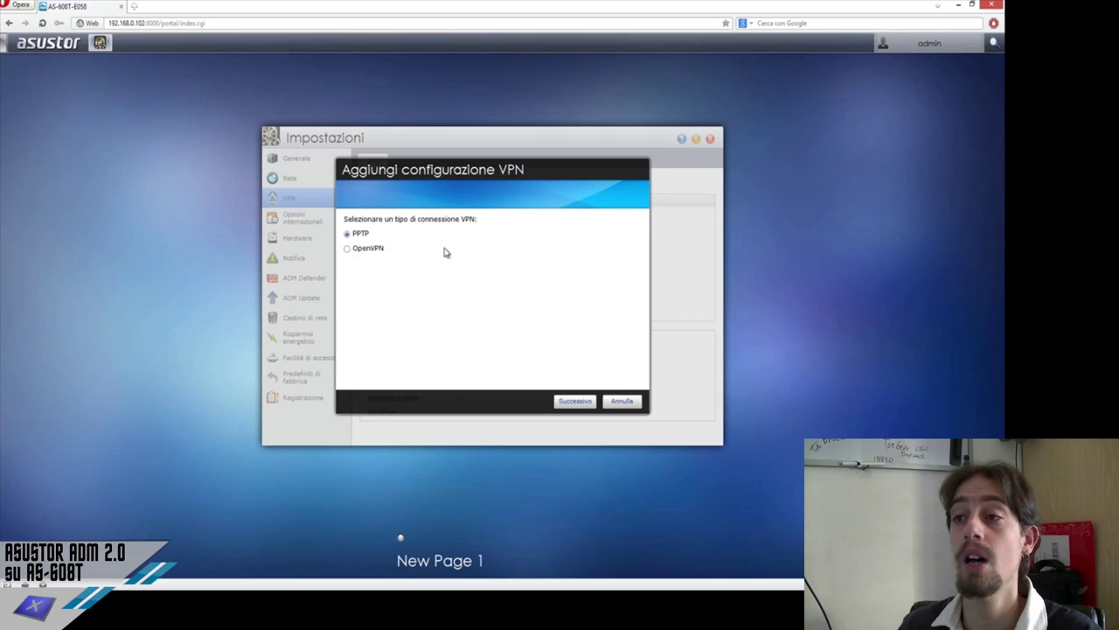
left_click(365, 234)
left_click(633, 406)
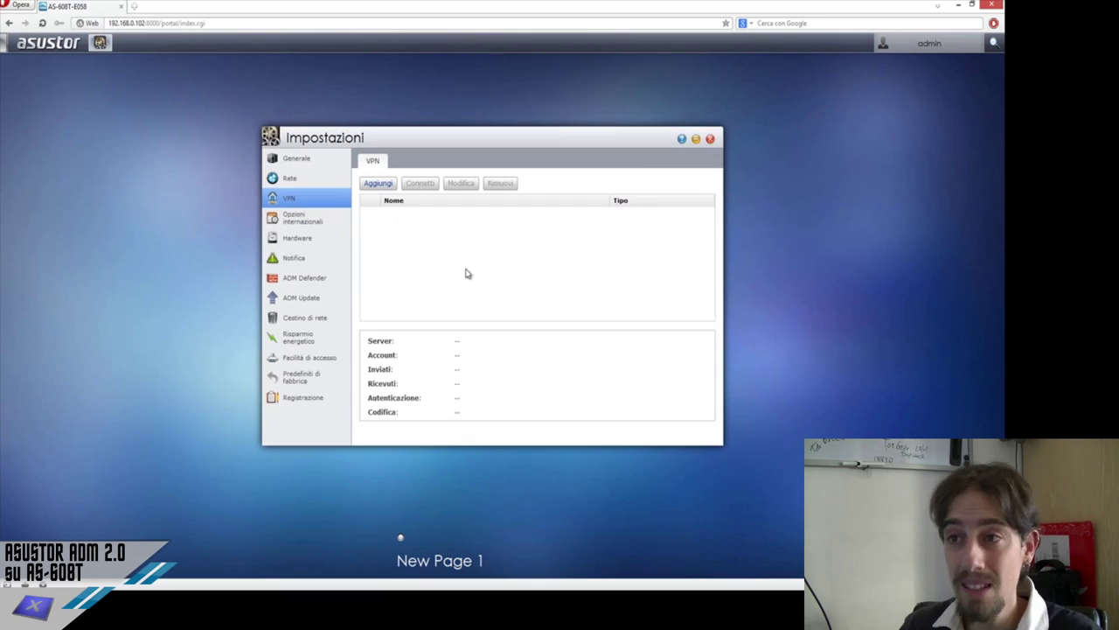
- Review the date and time, time zone and language settings in Opzioni internazionali
left_click(316, 225)
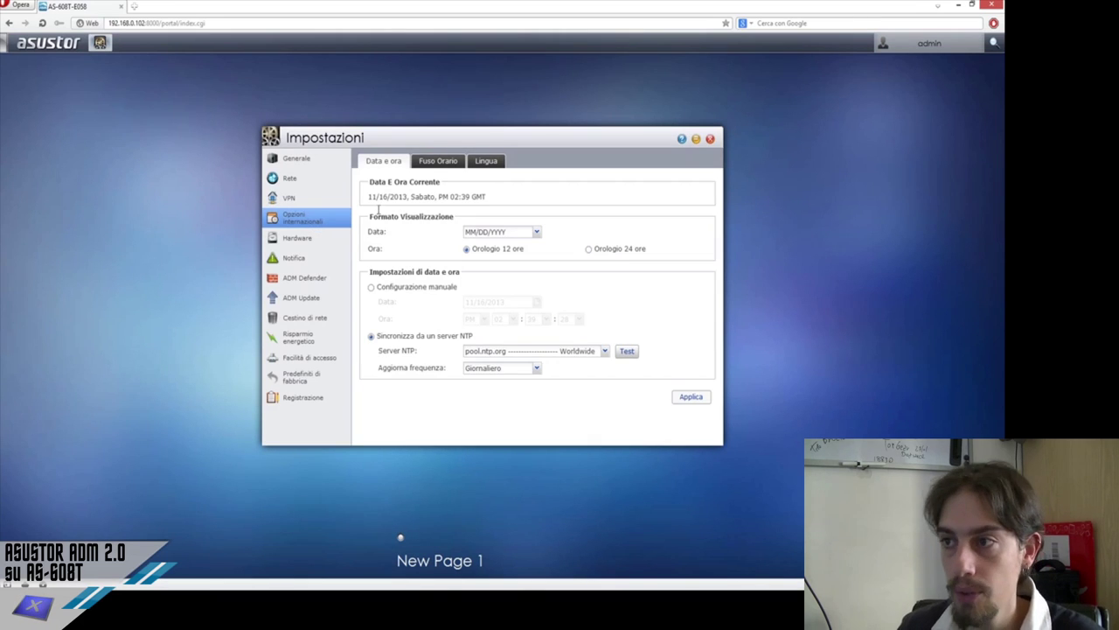
left_click(452, 165)
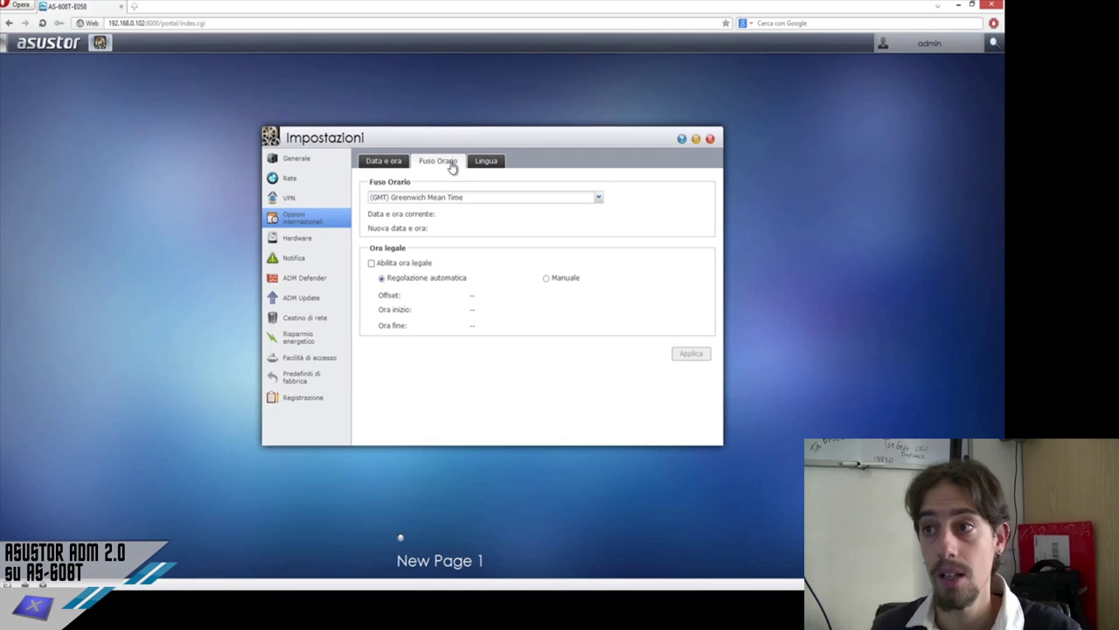
left_click(374, 165)
left_click(480, 167)
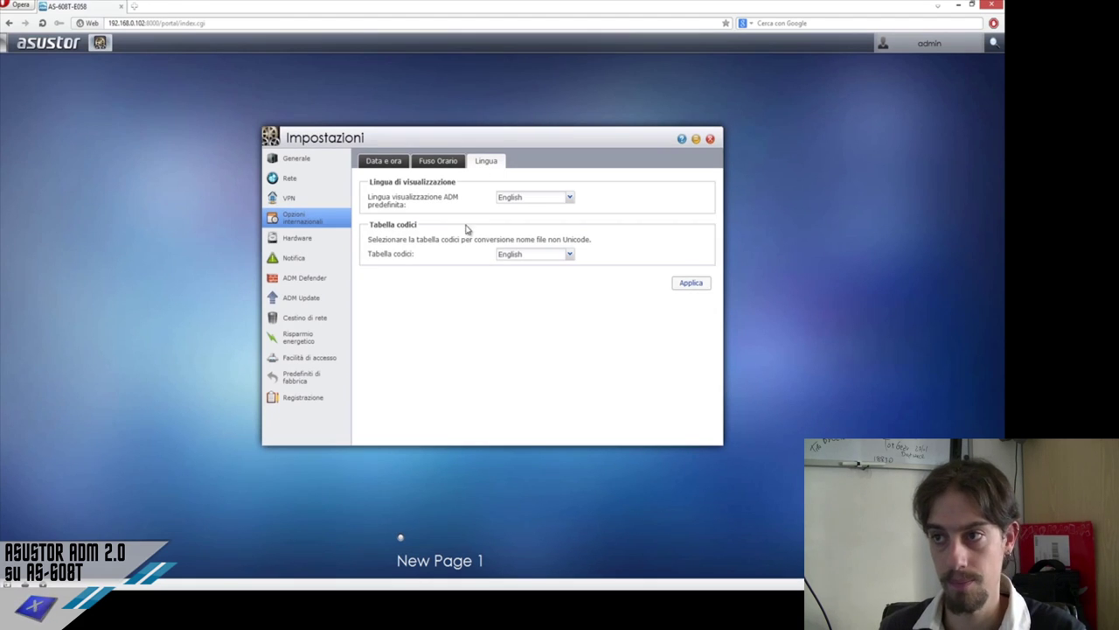
- Review the hardware system settings for LED brightness and the buzzer, toggling the Accendi buzzer option off and on again
left_click(312, 239)
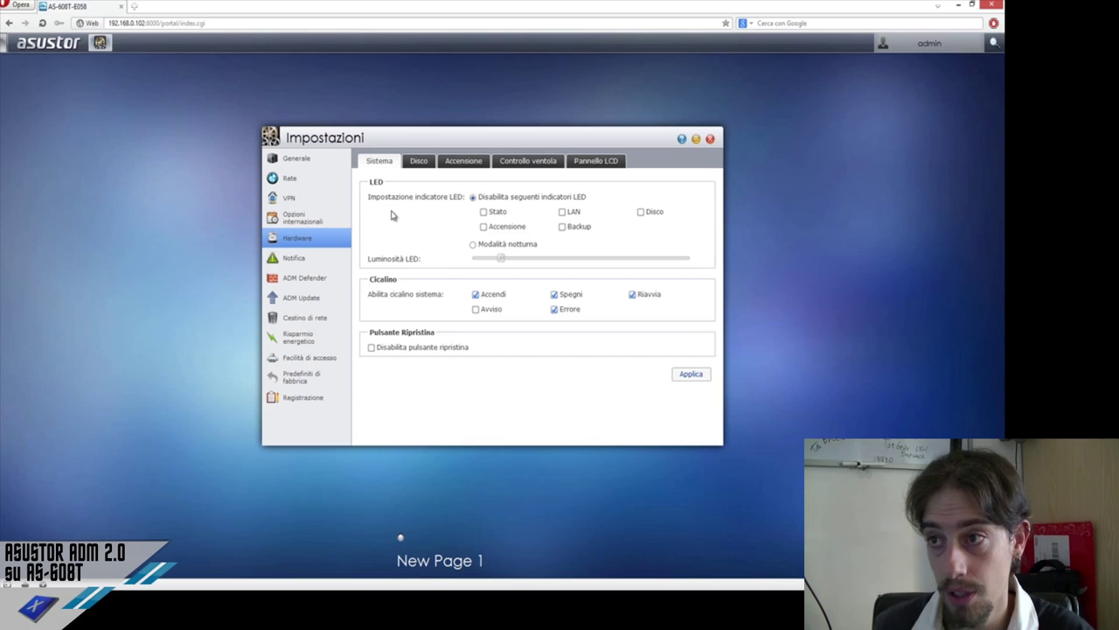
mouse_move(501, 263)
left_mouse_down()
mouse_move(532, 259)
mouse_move(475, 260)
mouse_move(501, 261)
left_mouse_up()
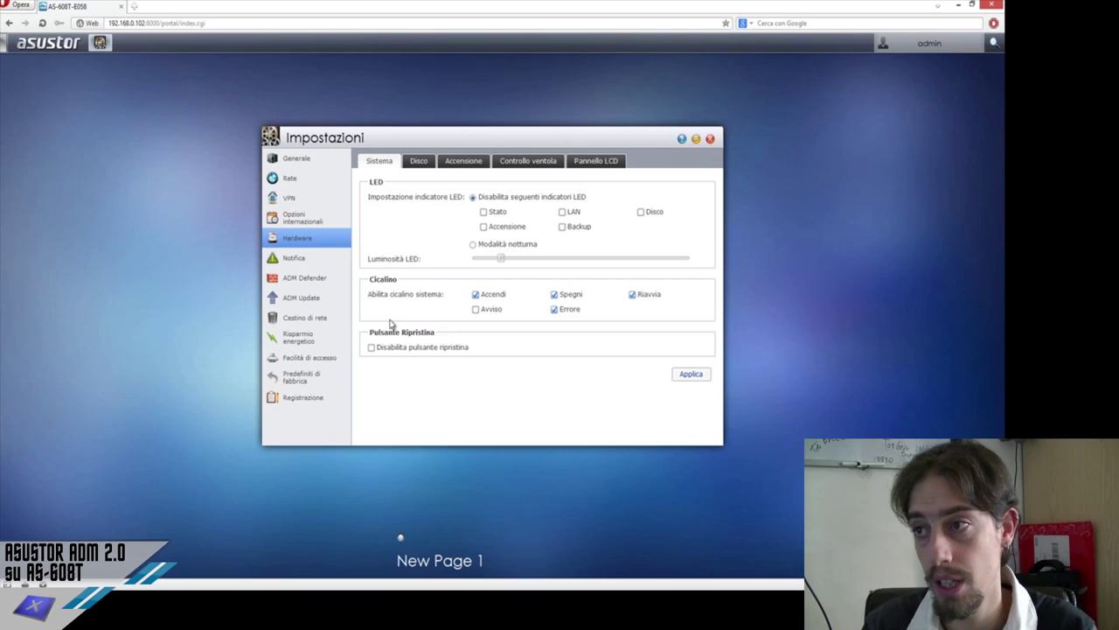
left_click(476, 294)
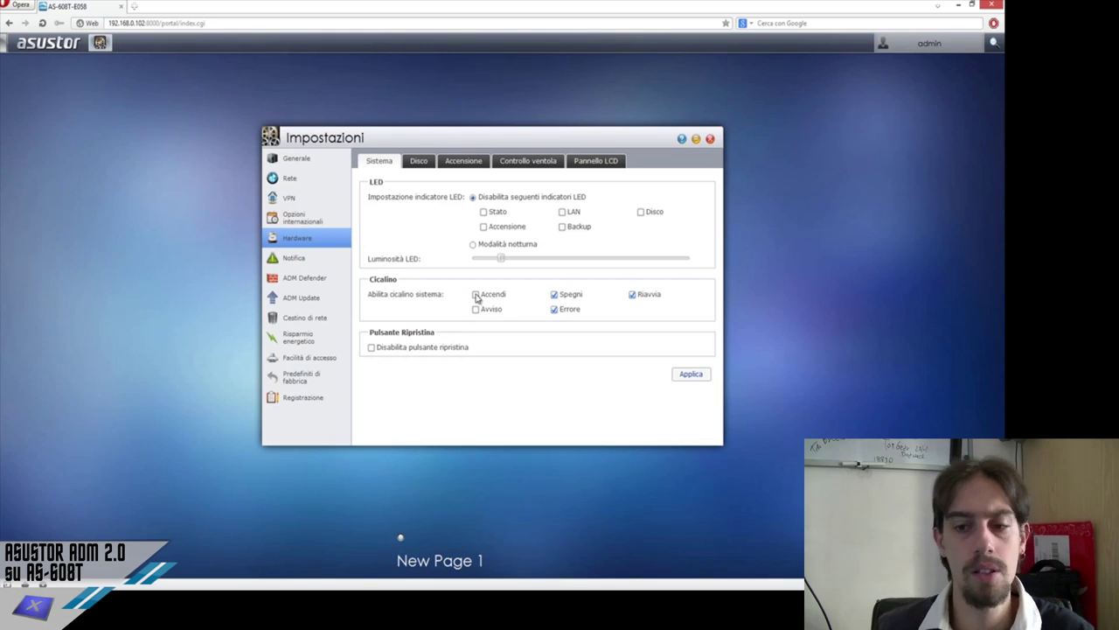
left_click(476, 295)
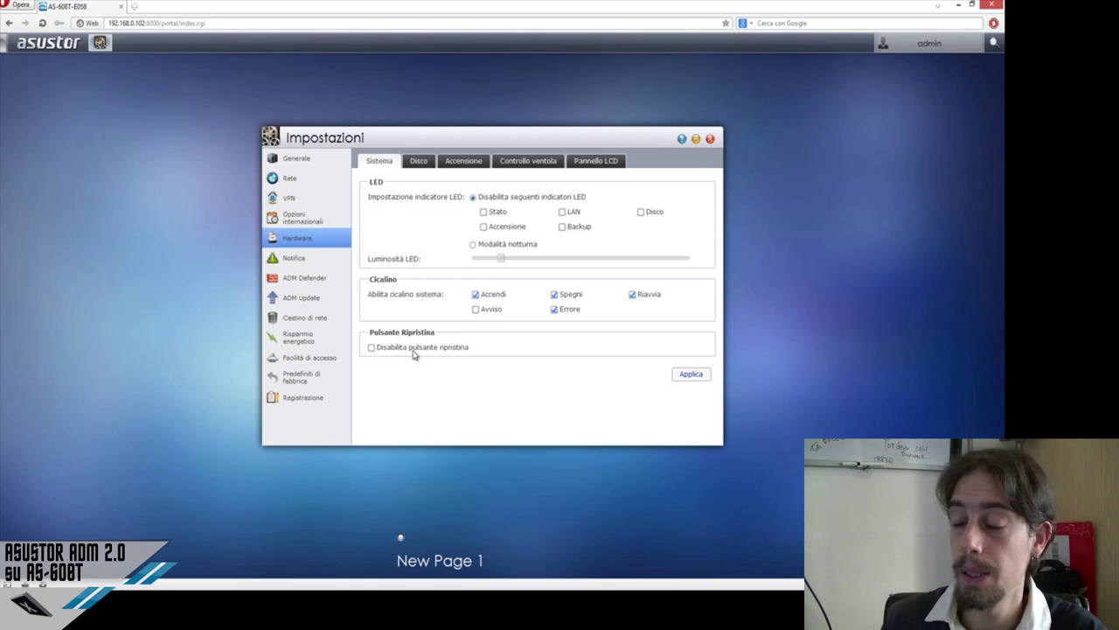
- Review the hardware disk hibernation and power settings, including the power button actions and the power schedule form, without adding a schedule
left_click(419, 166)
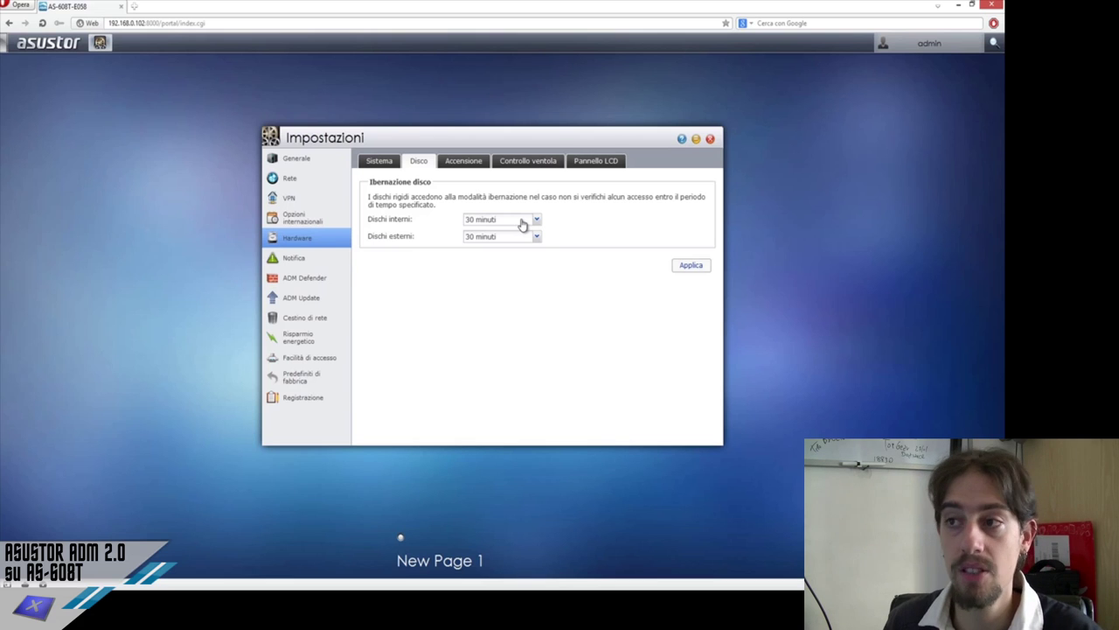
left_click(477, 168)
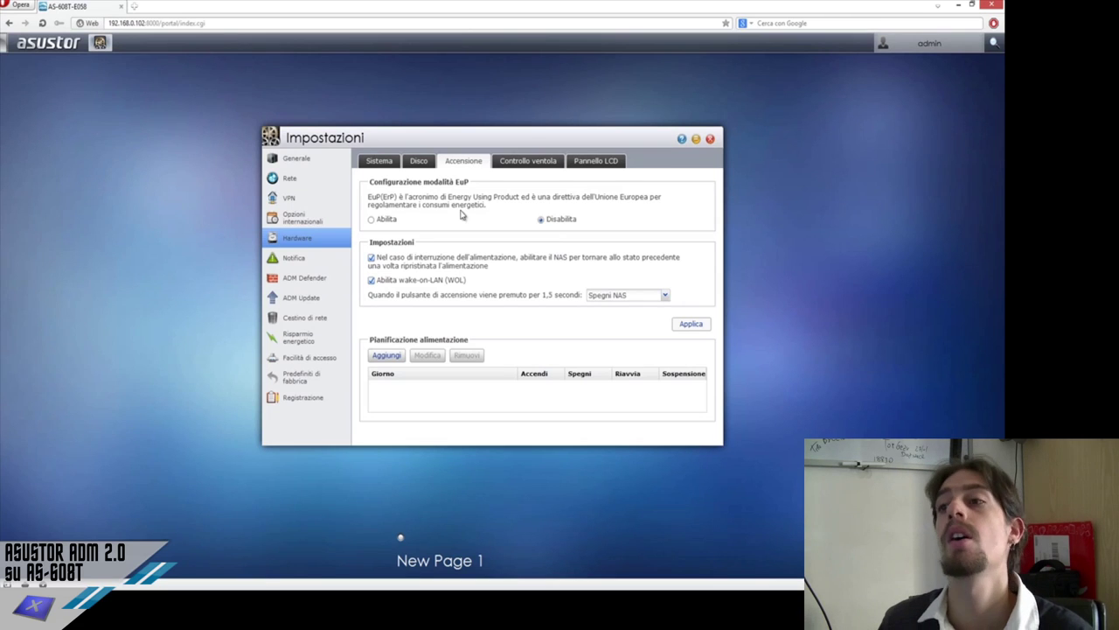
left_click(593, 298)
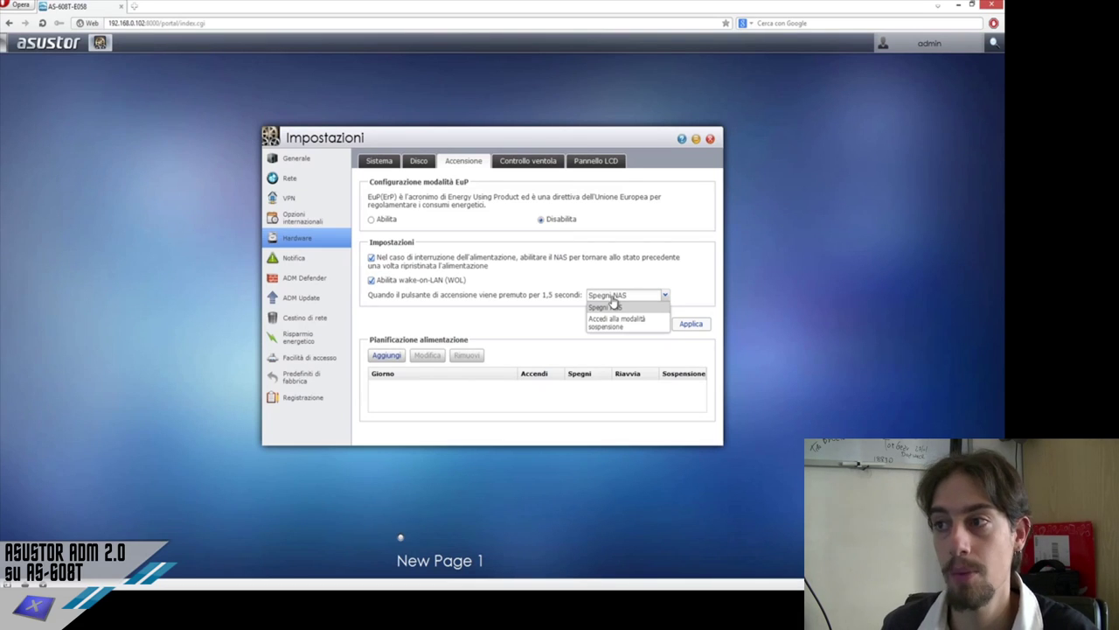
left_click(528, 289)
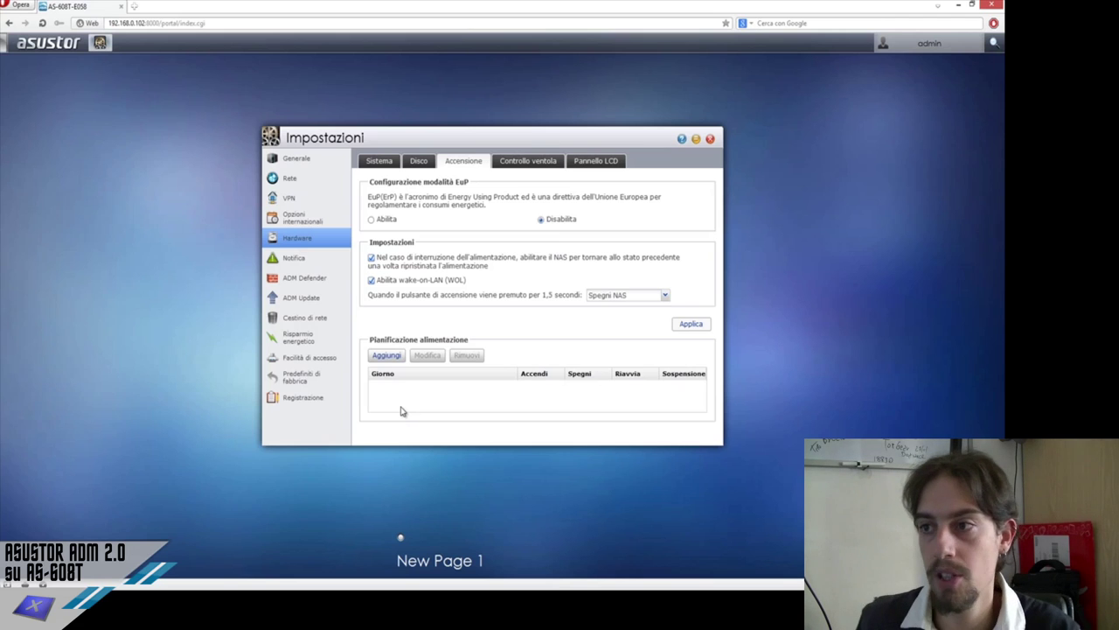
left_click(387, 355)
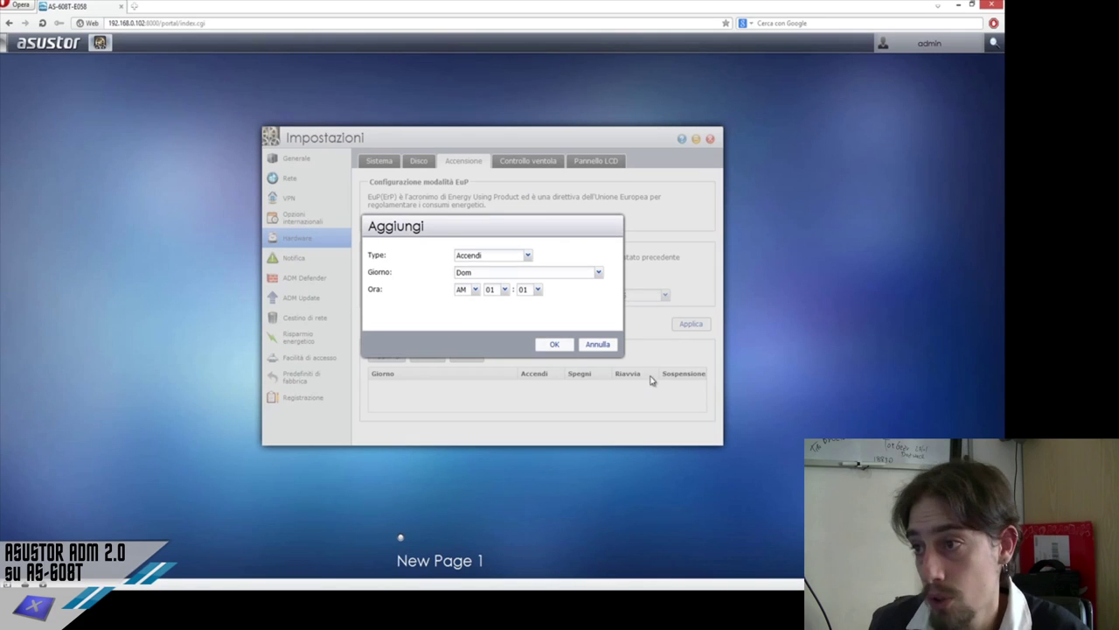
left_click(594, 345)
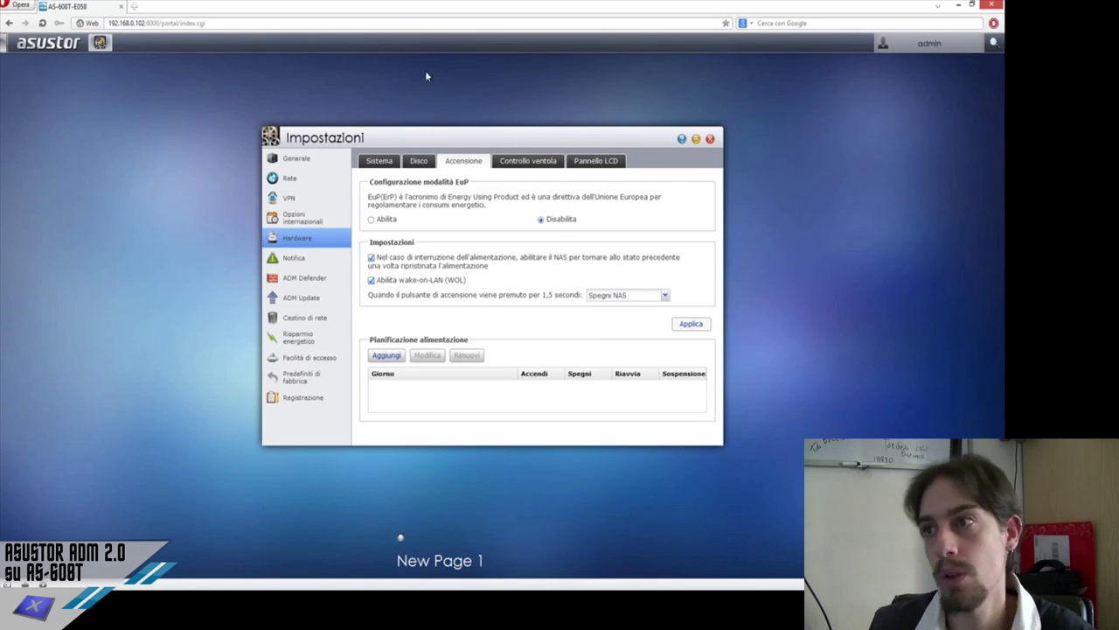
- Review the fan speed modes and the LCD panel custom text options in the hardware settings
left_click(514, 162)
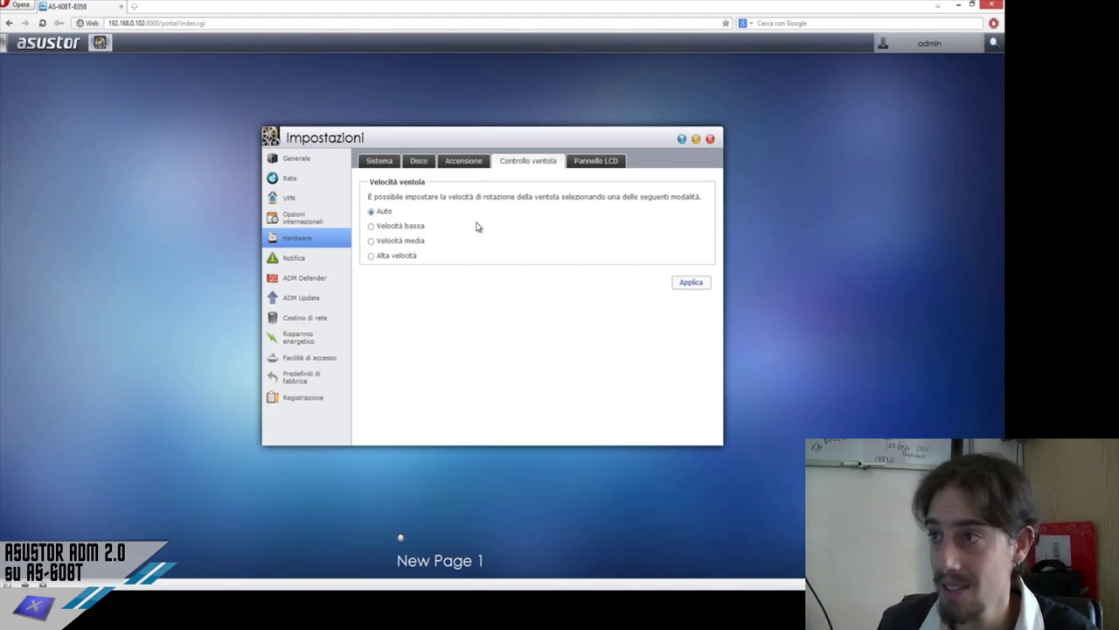
left_click(612, 162)
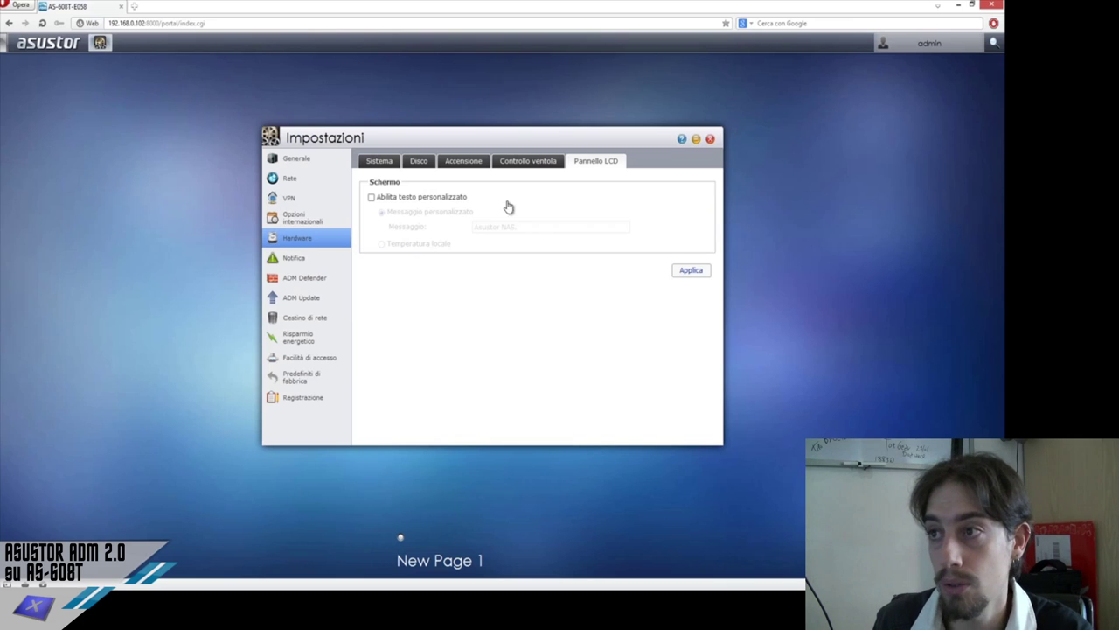
- Examine the E-mail and SMS sender options when adding a notification sender, and cancel without adding one
left_click(302, 262)
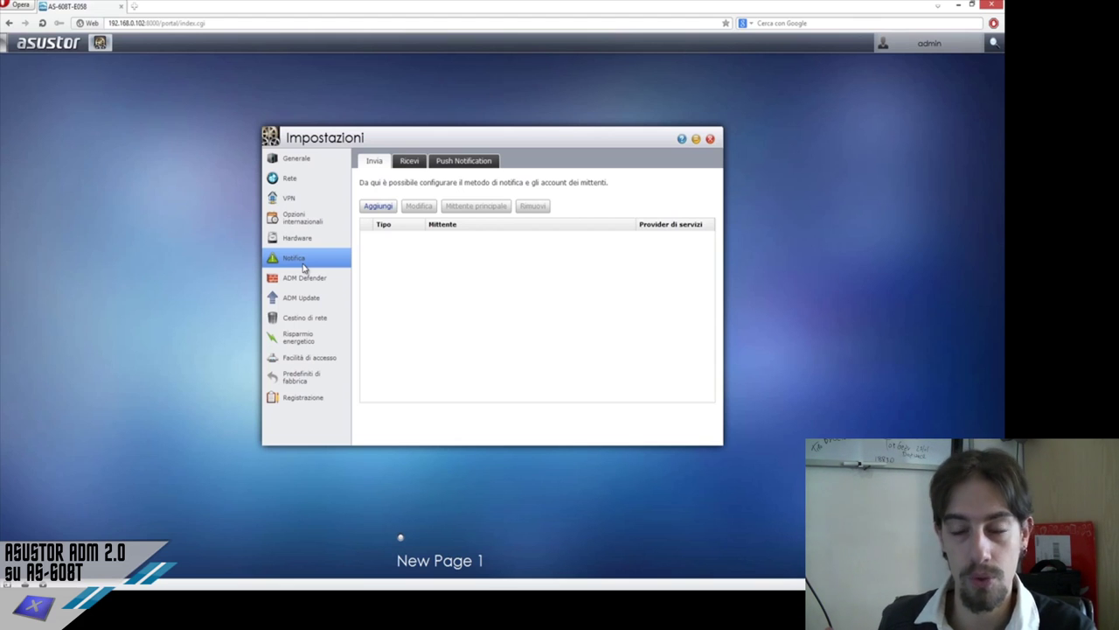
left_click(386, 210)
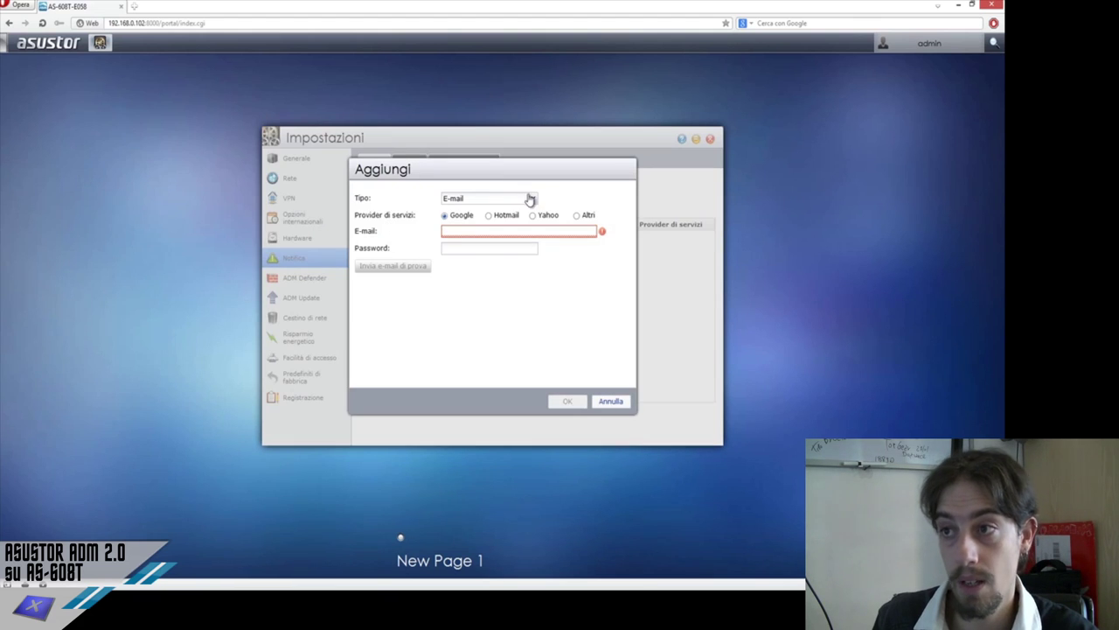
left_click(528, 204)
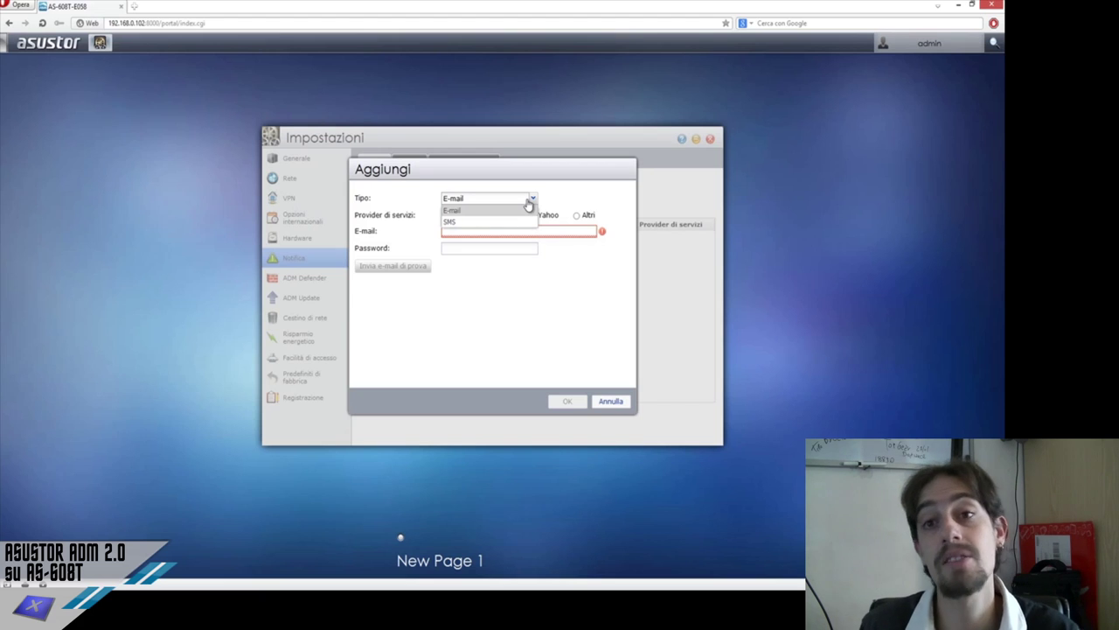
left_click(528, 205)
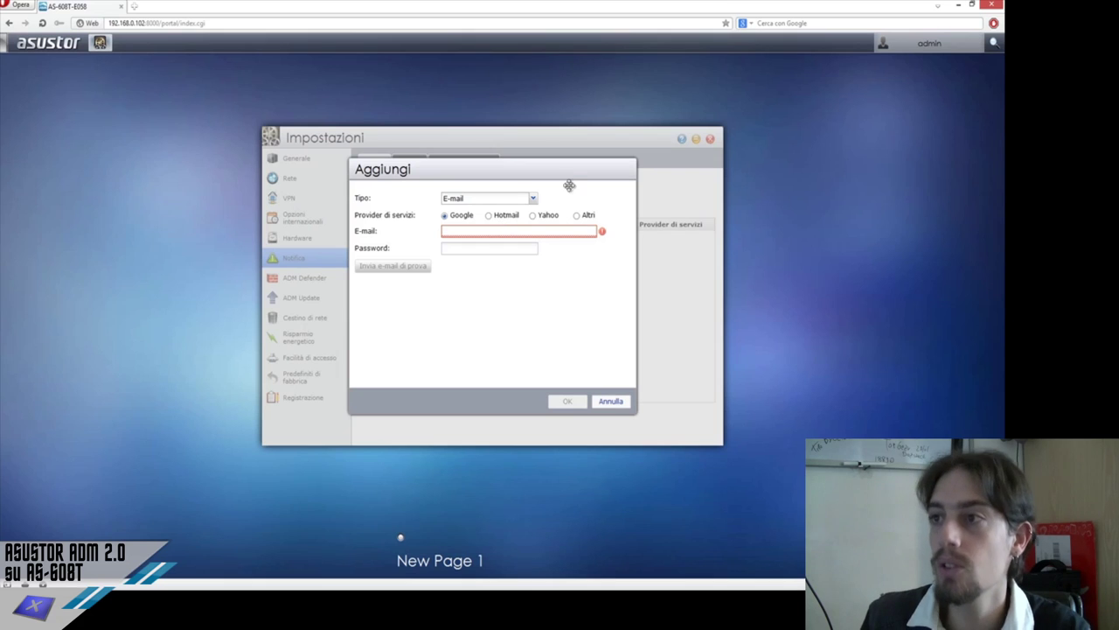
left_click(517, 198)
left_click(509, 222)
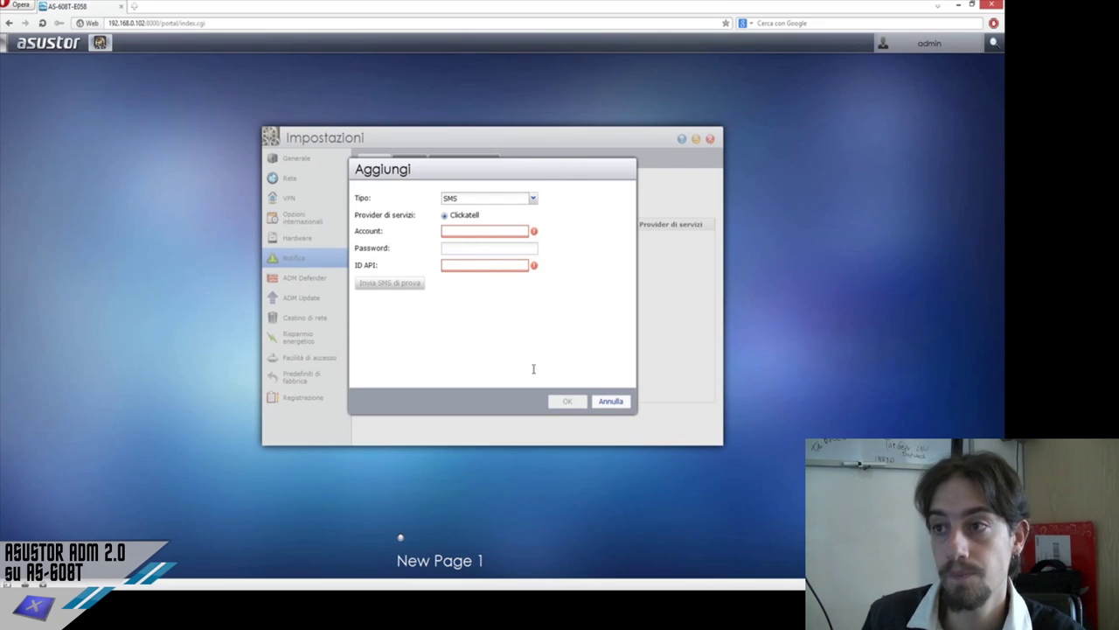
left_click(611, 402)
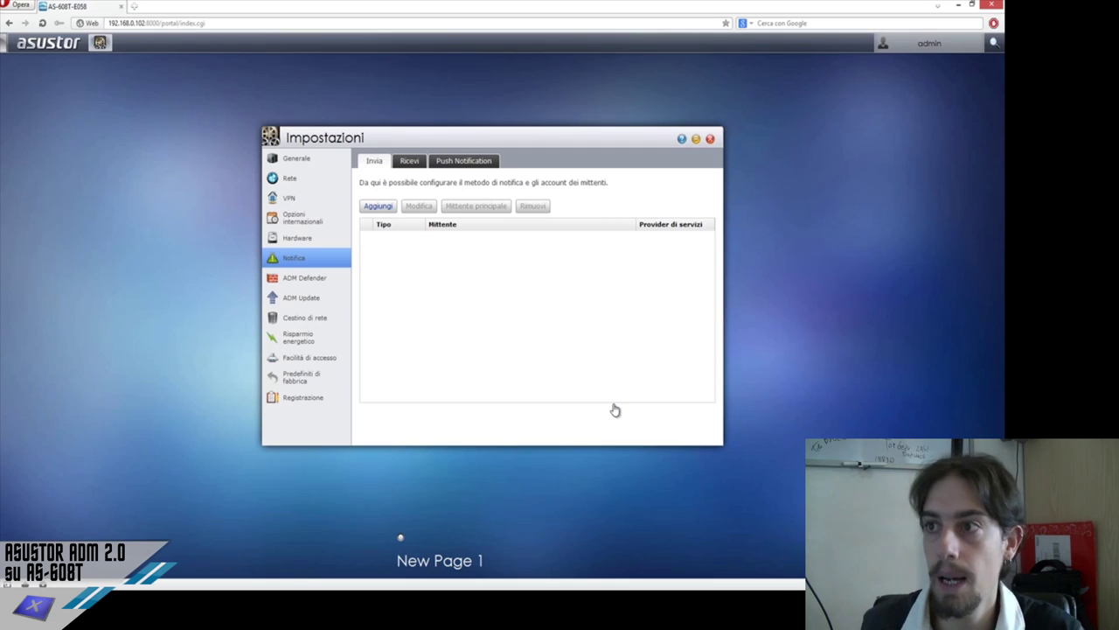
- Review the notification recipient and Push Notification settings, toggling the Push Notification service on and off again
left_click(410, 163)
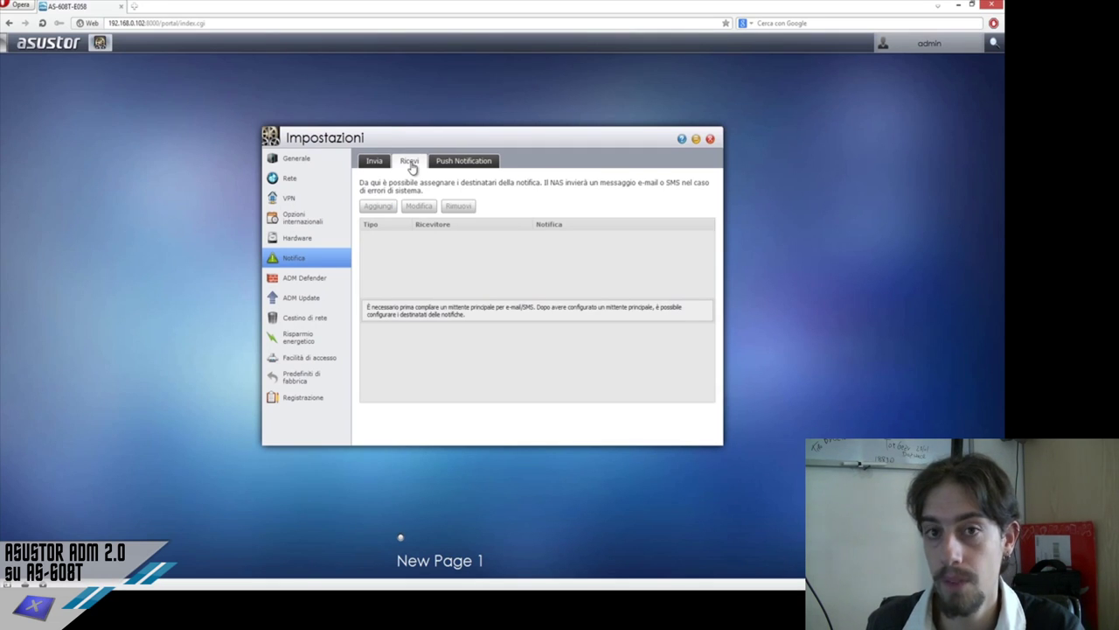
left_click(442, 164)
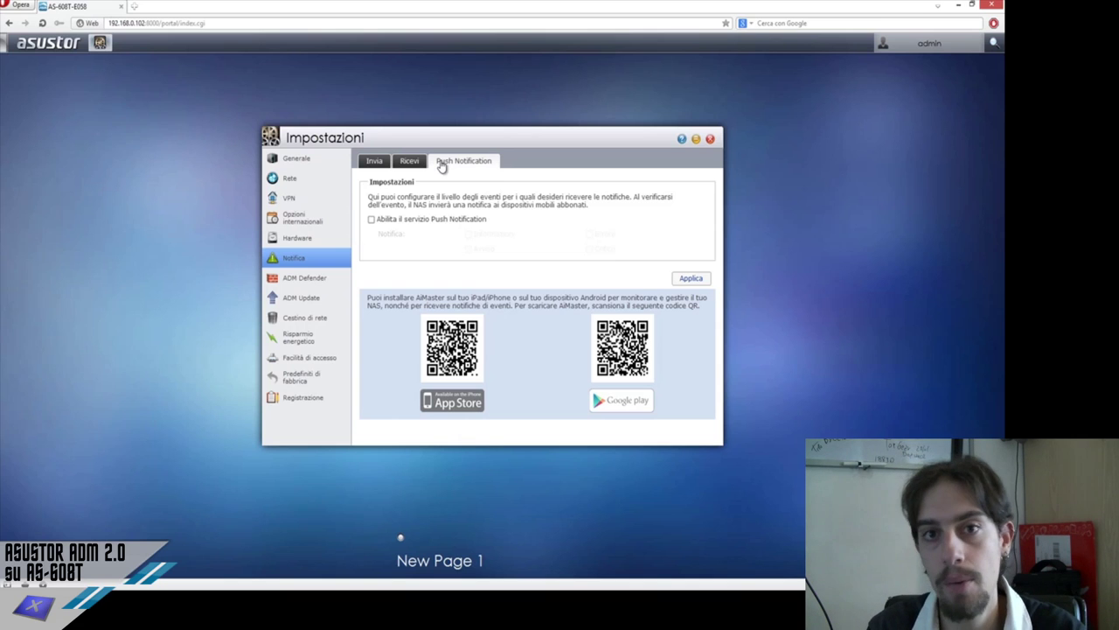
left_click(374, 220)
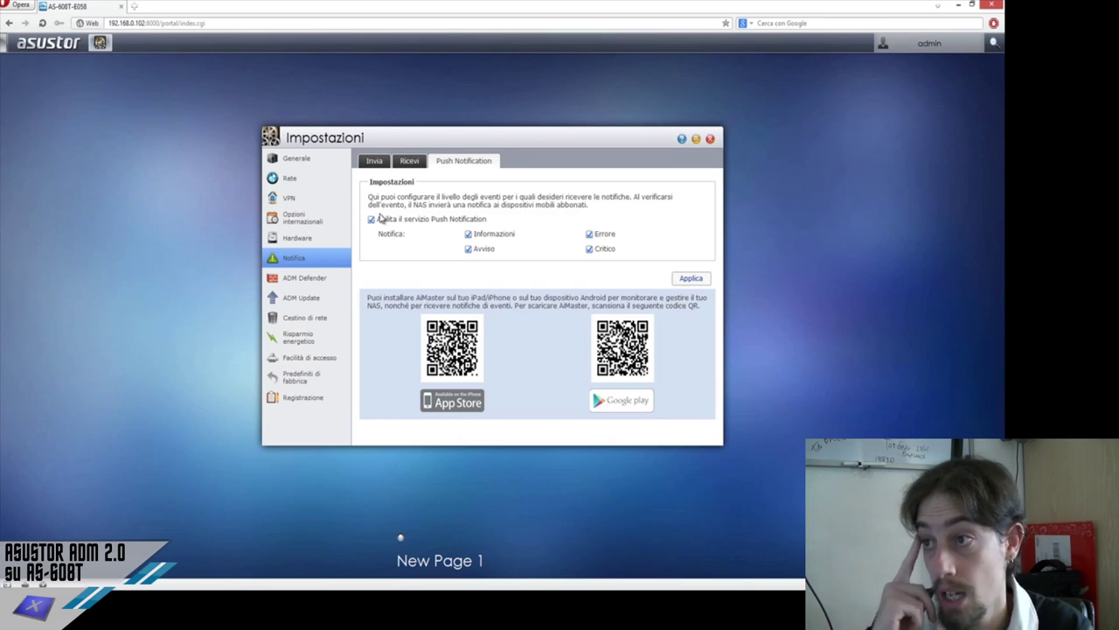
left_click(371, 219)
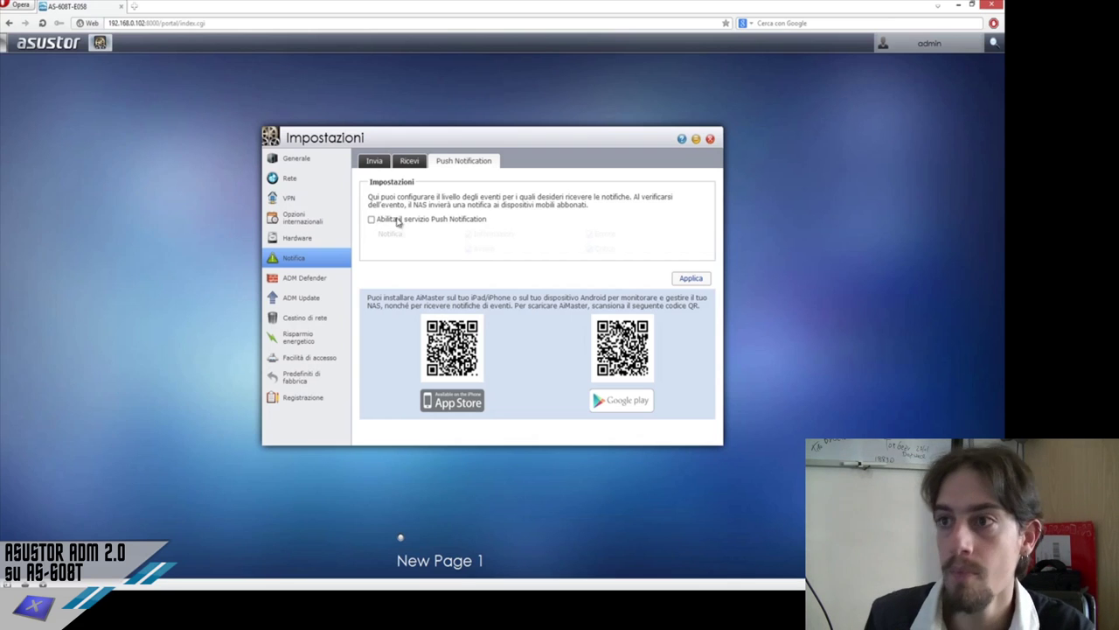
left_click(278, 299)
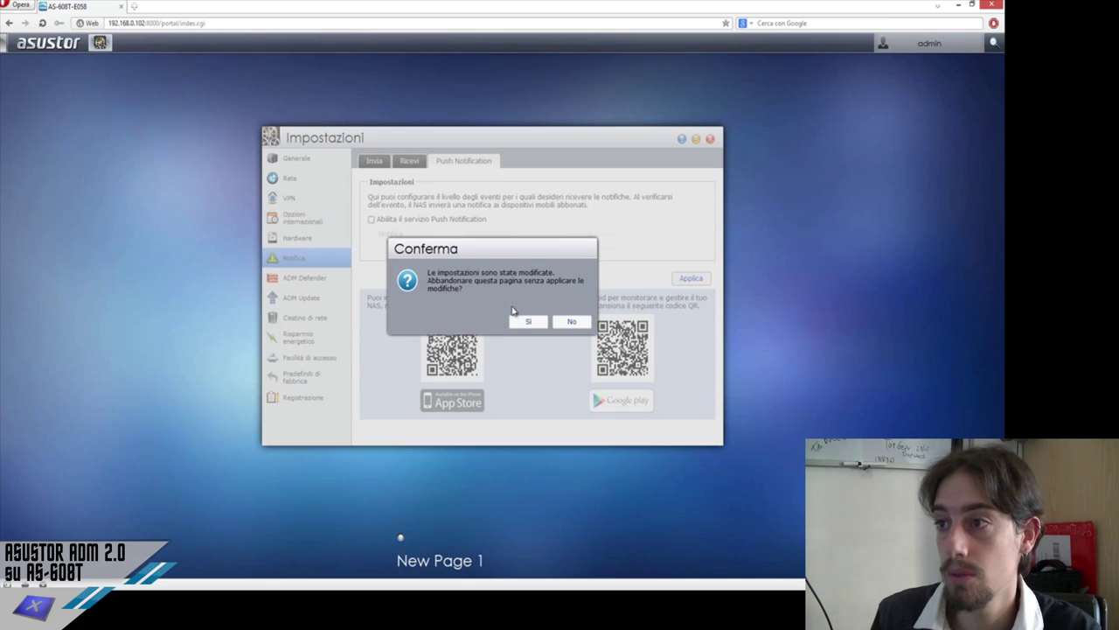
left_click(569, 322)
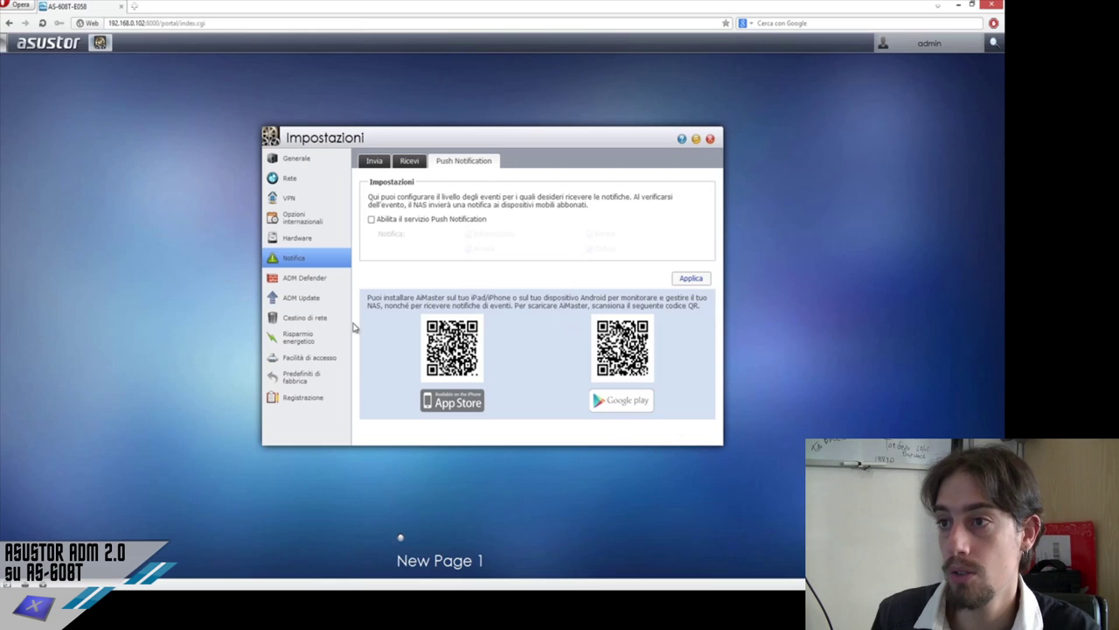
- Leave the notification settings without applying changes, and review the Firewall and Defender rete settings of ADM Defender
left_click(315, 280)
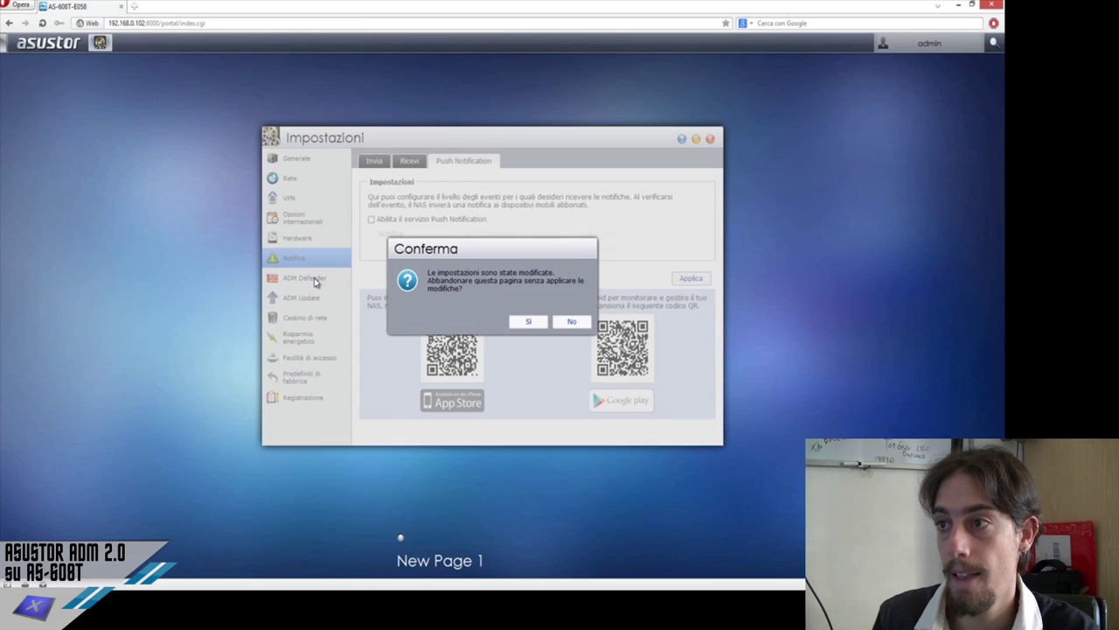
left_click(517, 321)
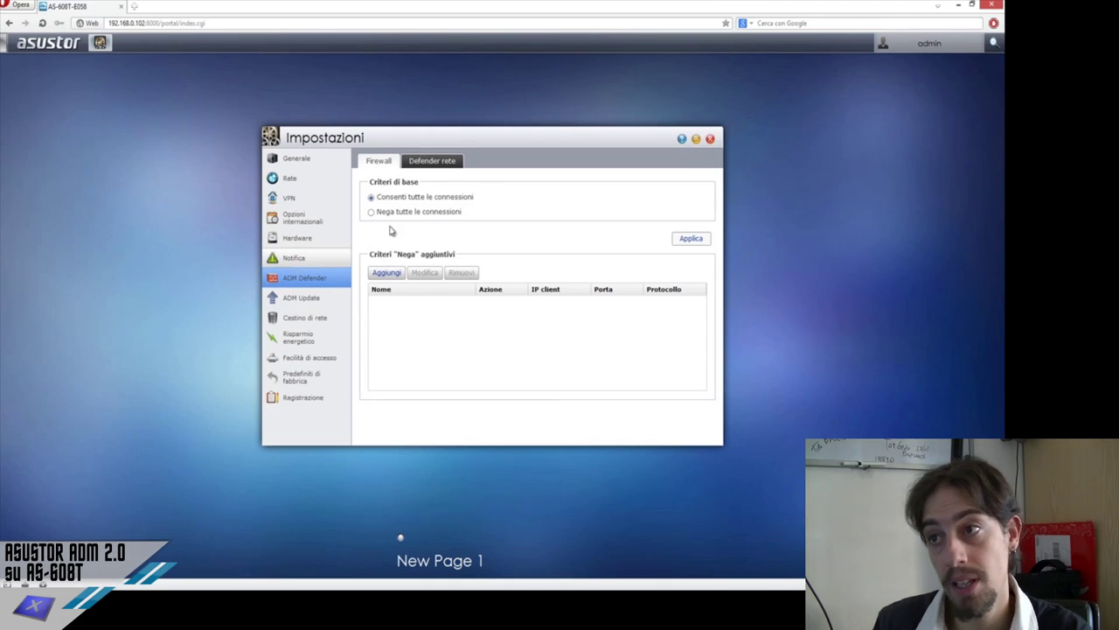
left_click(428, 174)
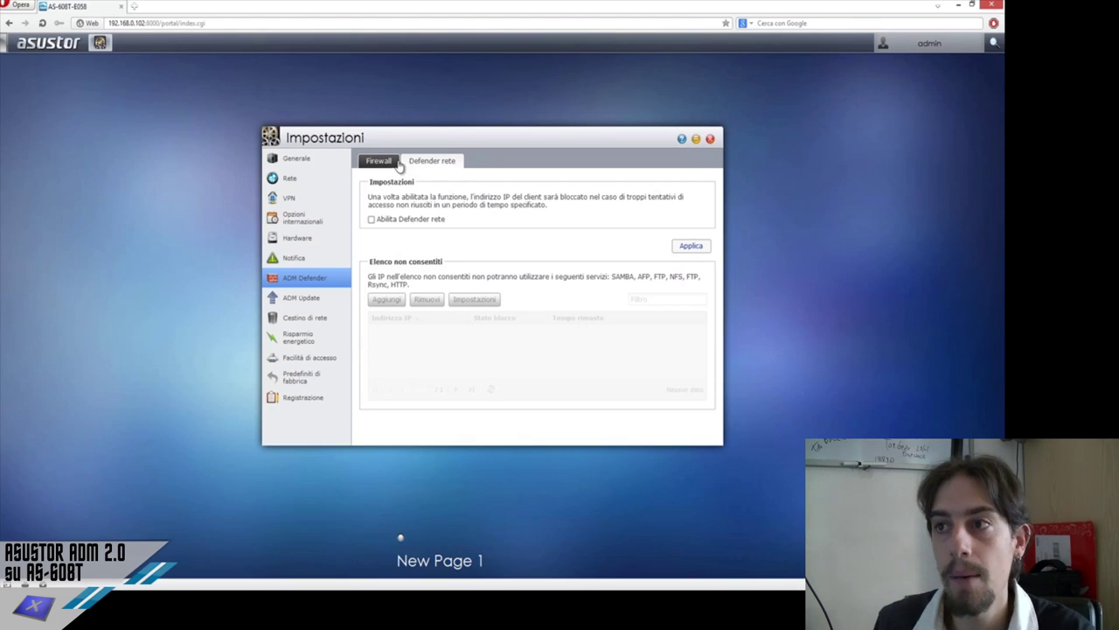
left_click(397, 164)
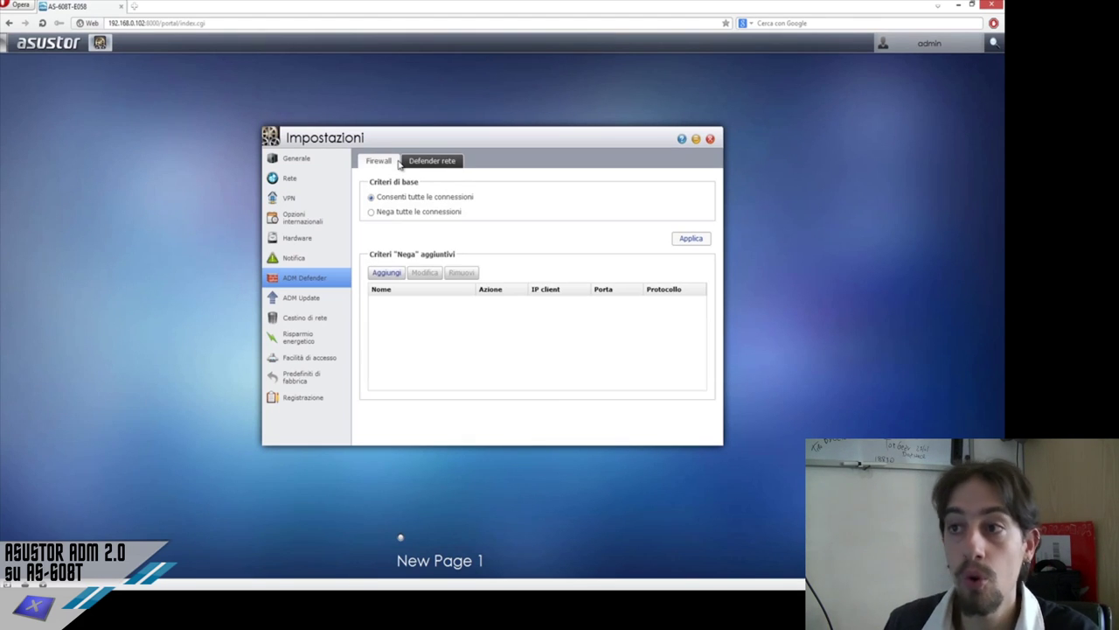
- Review the ADM Update, Cestino di rete and Risparmio energetico settings
left_click(304, 301)
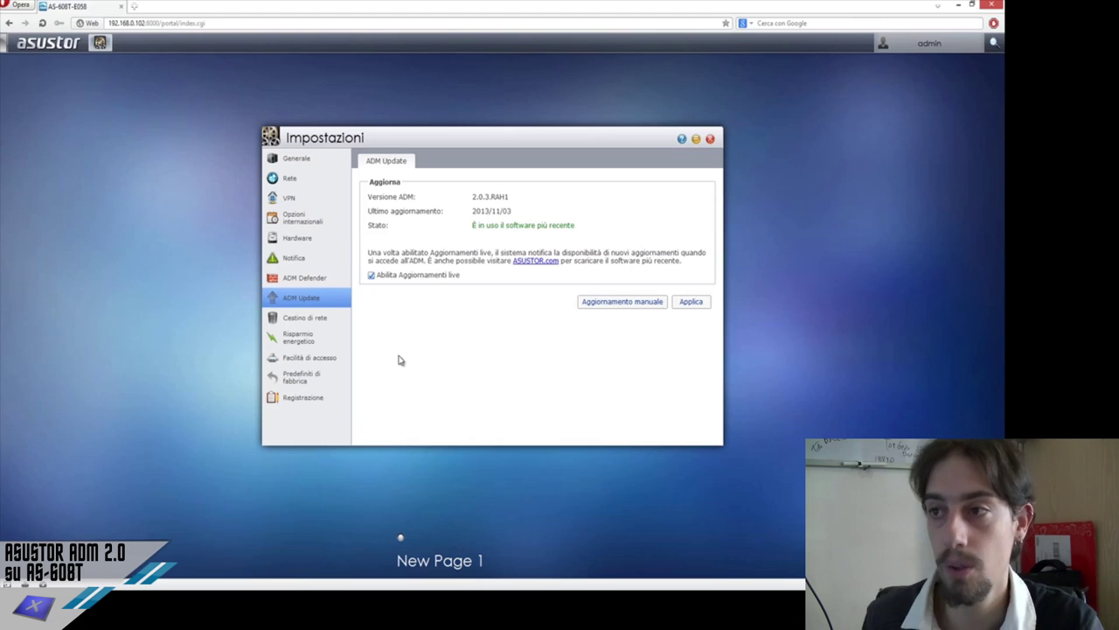
left_click(339, 322)
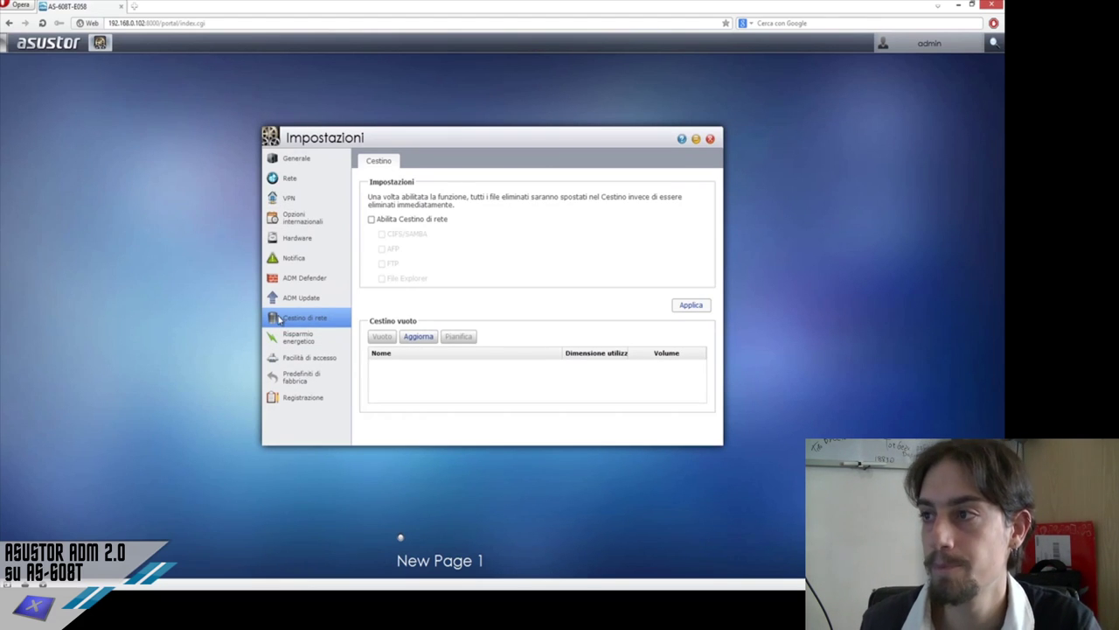
left_click(304, 341)
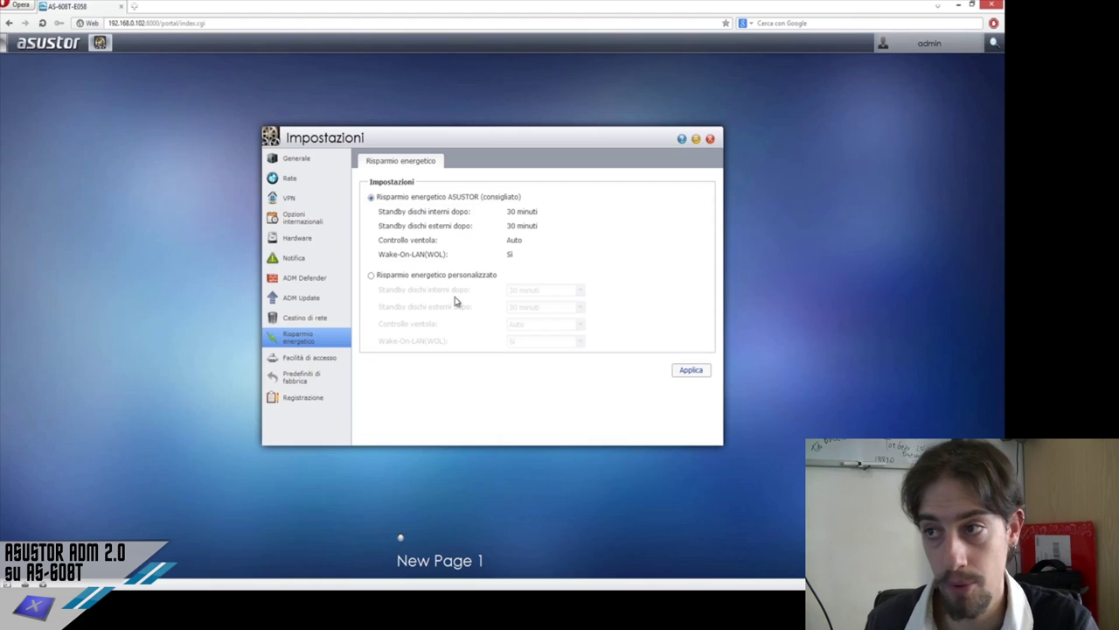
- Review the cloud connection, EZ-Router and DDNS settings in Facilità di accesso
left_click(318, 365)
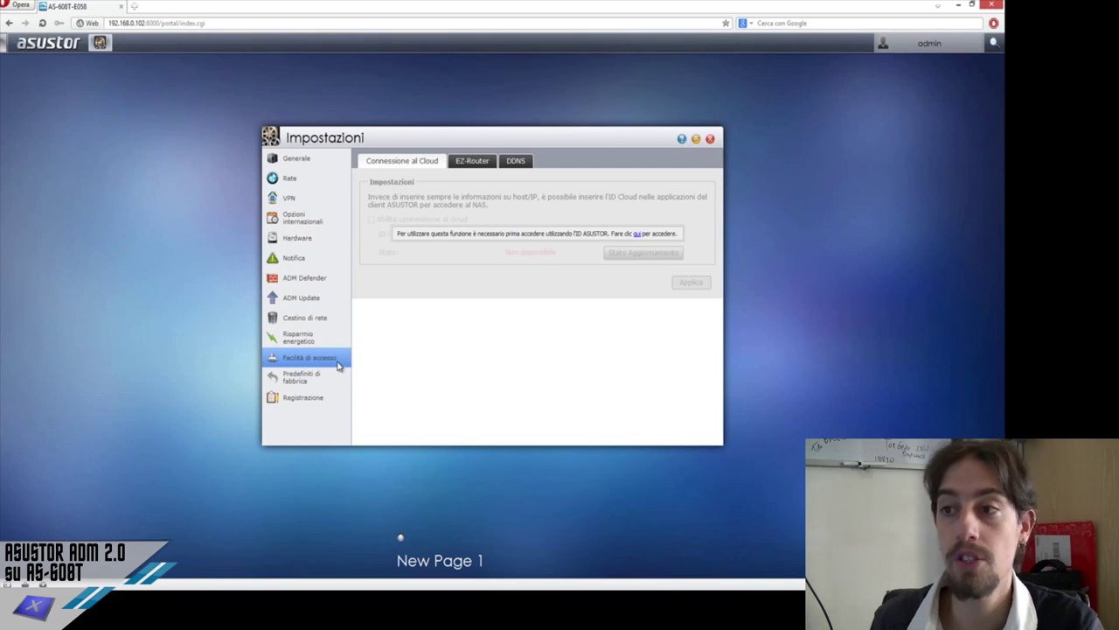
left_click(464, 170)
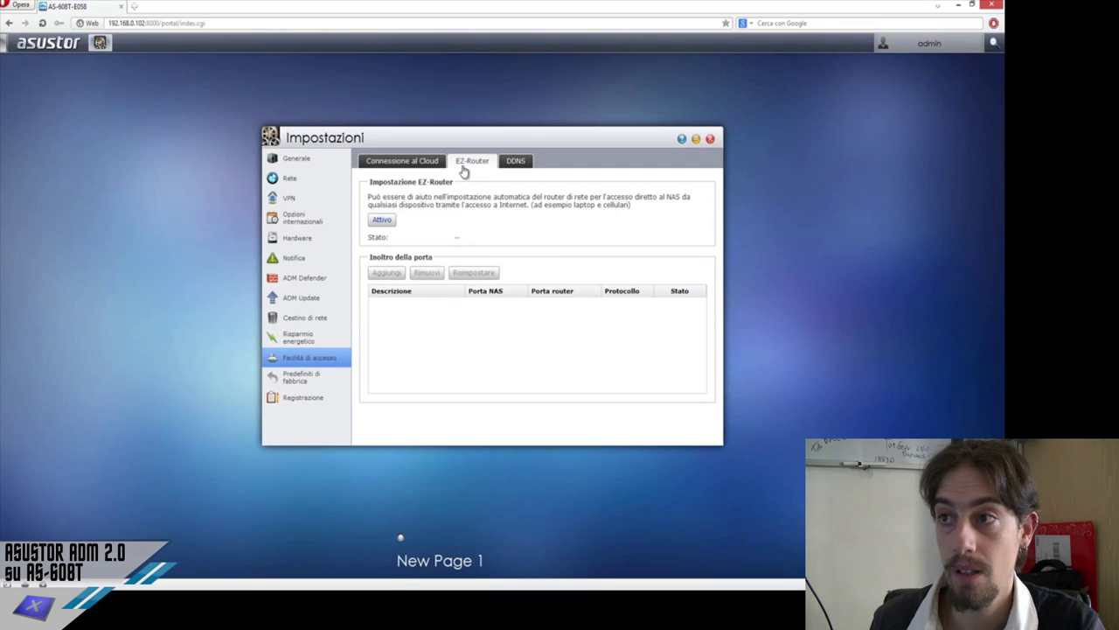
left_click(513, 163)
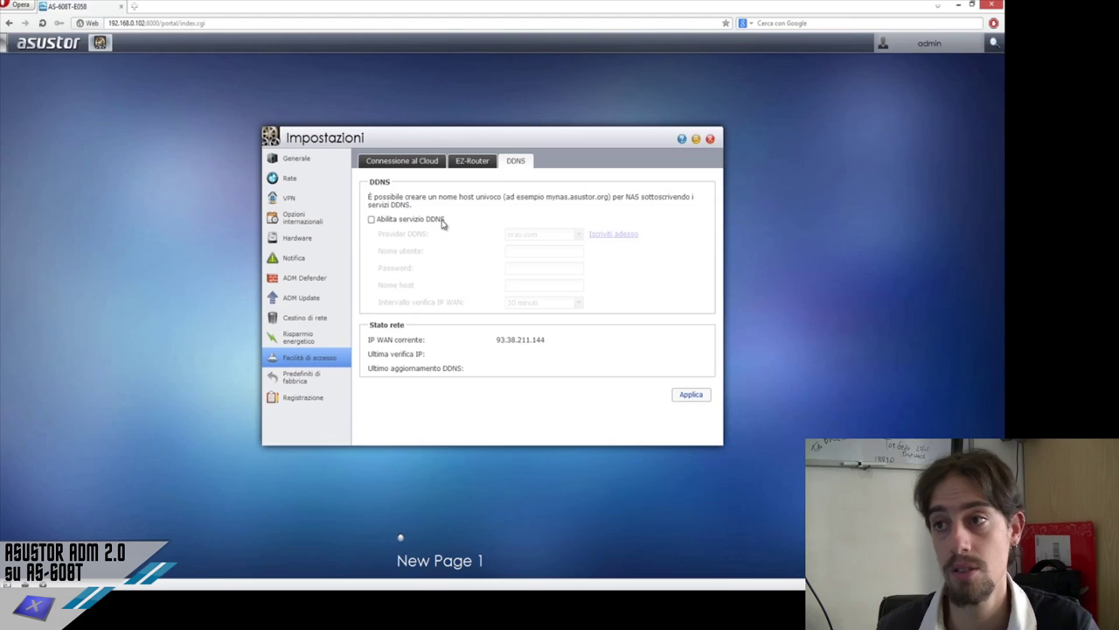
left_click(400, 166)
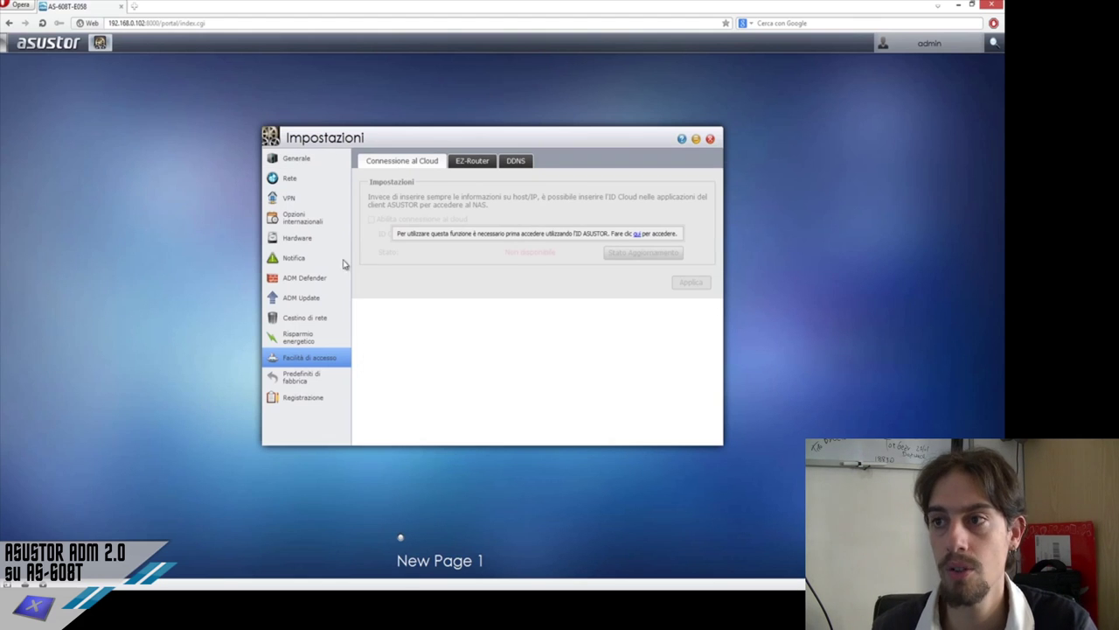
- Review the factory reset and product registration settings, cancel the NAS registration wizard, and close Impostazioni
left_click(312, 377)
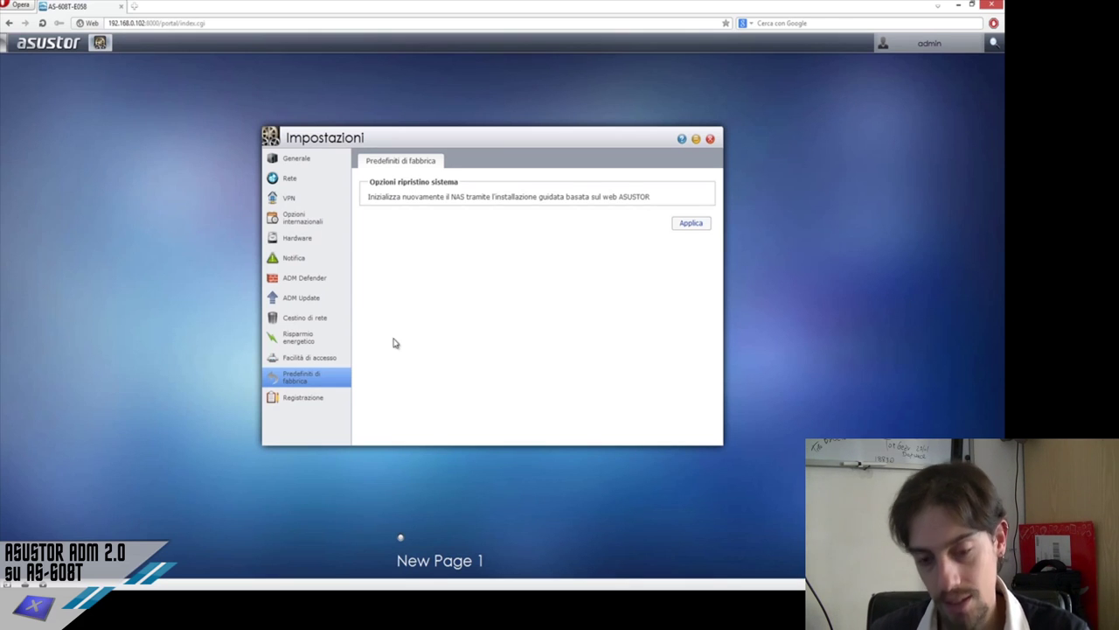
left_click(316, 399)
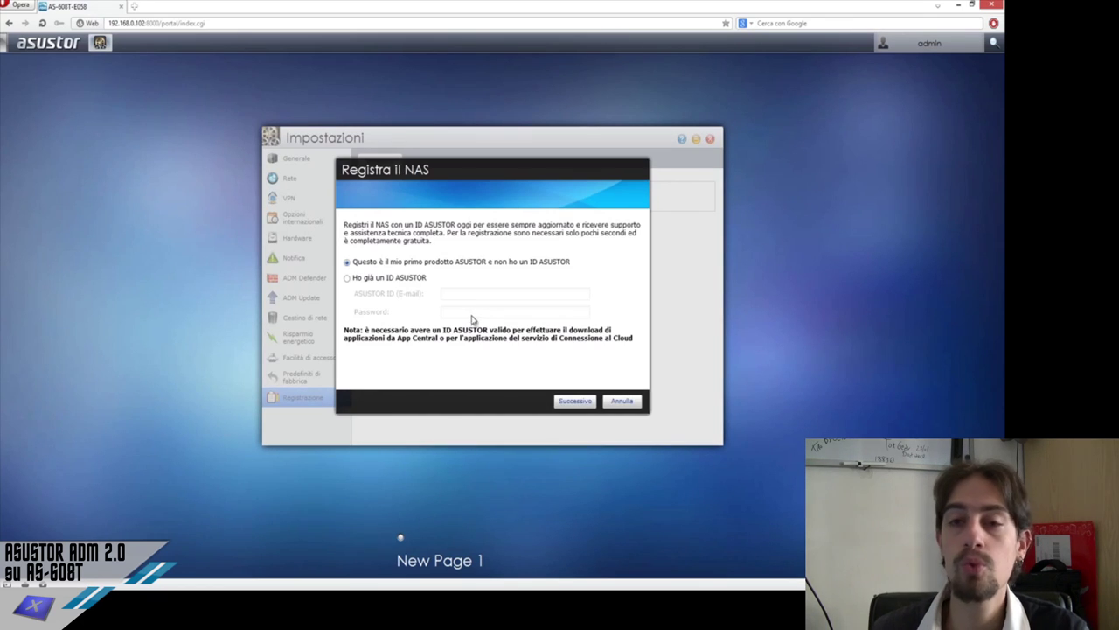
left_click(619, 401)
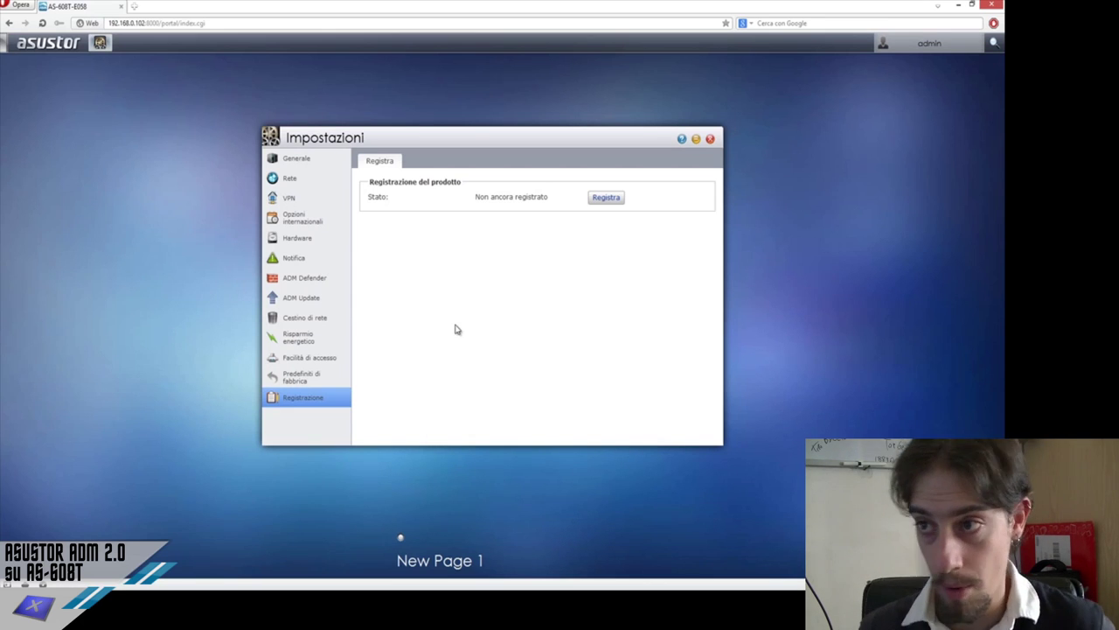
left_click(711, 140)
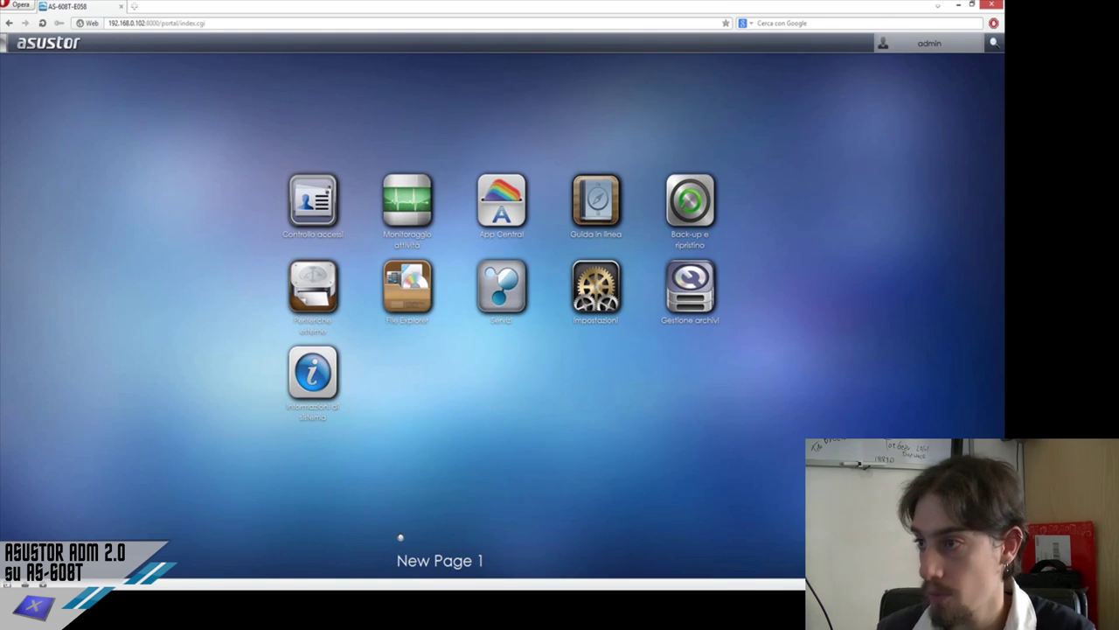
- Open Gestione archivi, review the volume, disk and iSCSI information, and close it
left_click(710, 304)
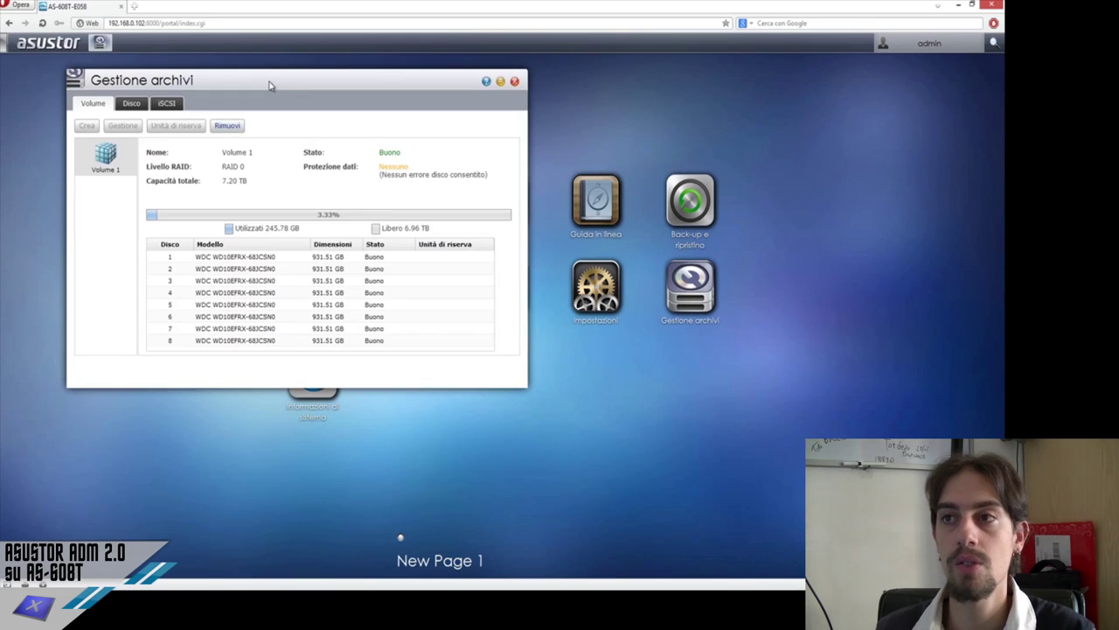
mouse_move(270, 83)
left_mouse_down()
mouse_move(405, 108)
mouse_move(468, 141)
left_mouse_up()
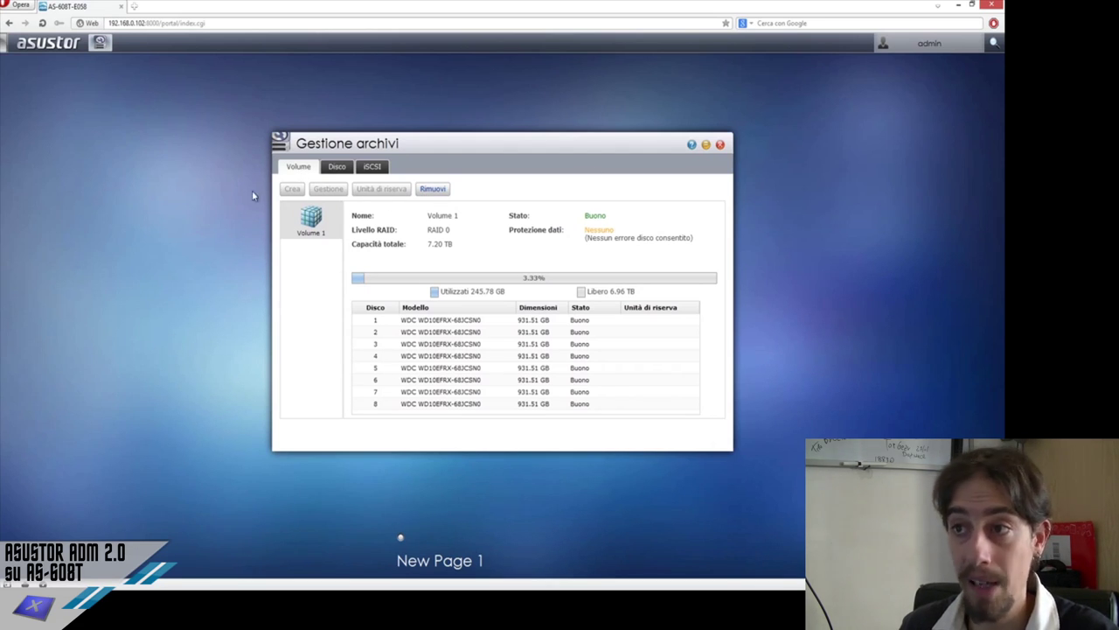
left_click(346, 169)
left_click(371, 244)
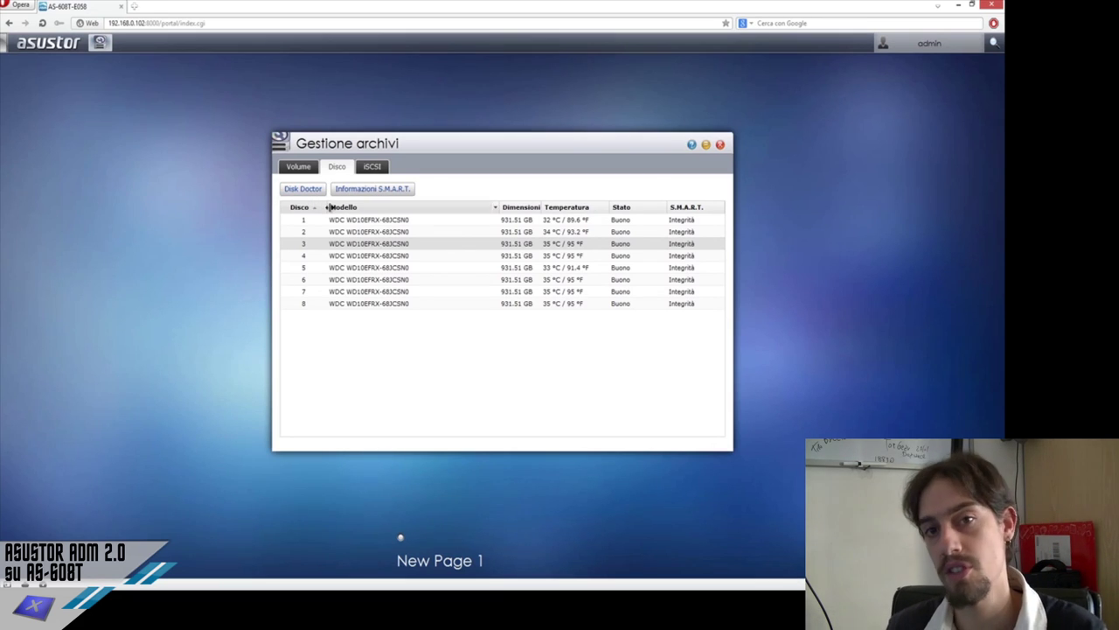
left_click(362, 171)
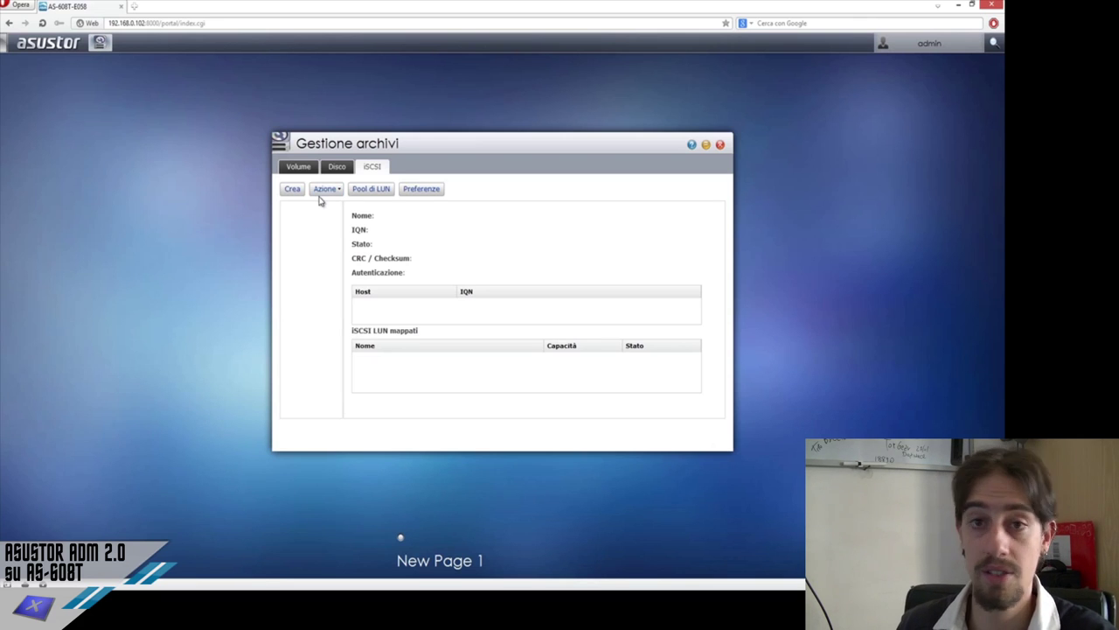
left_click(299, 168)
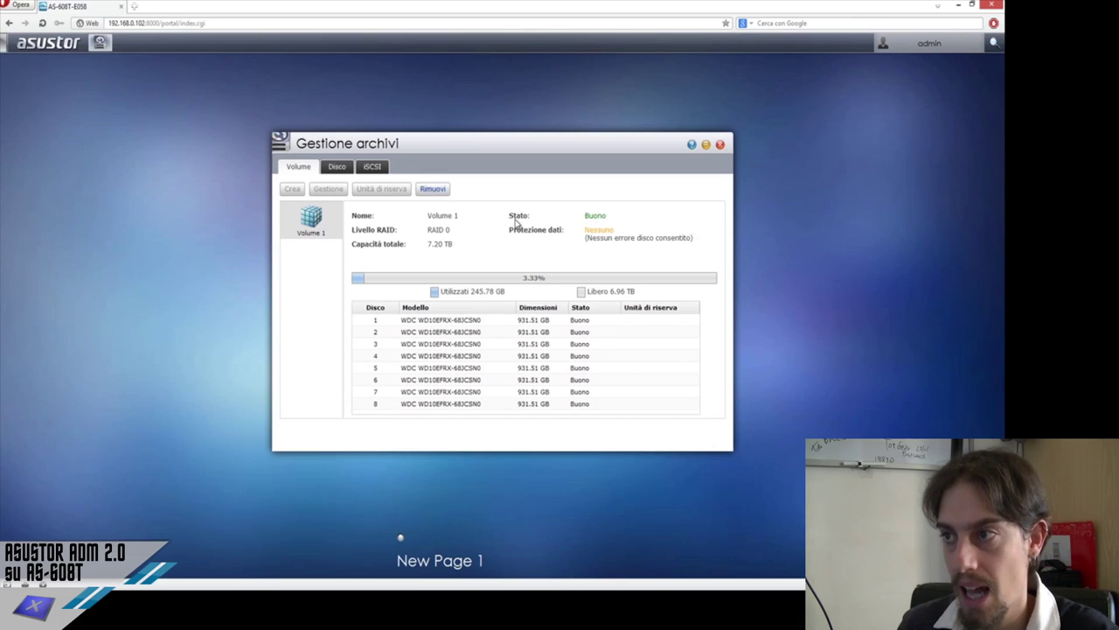
left_click(721, 147)
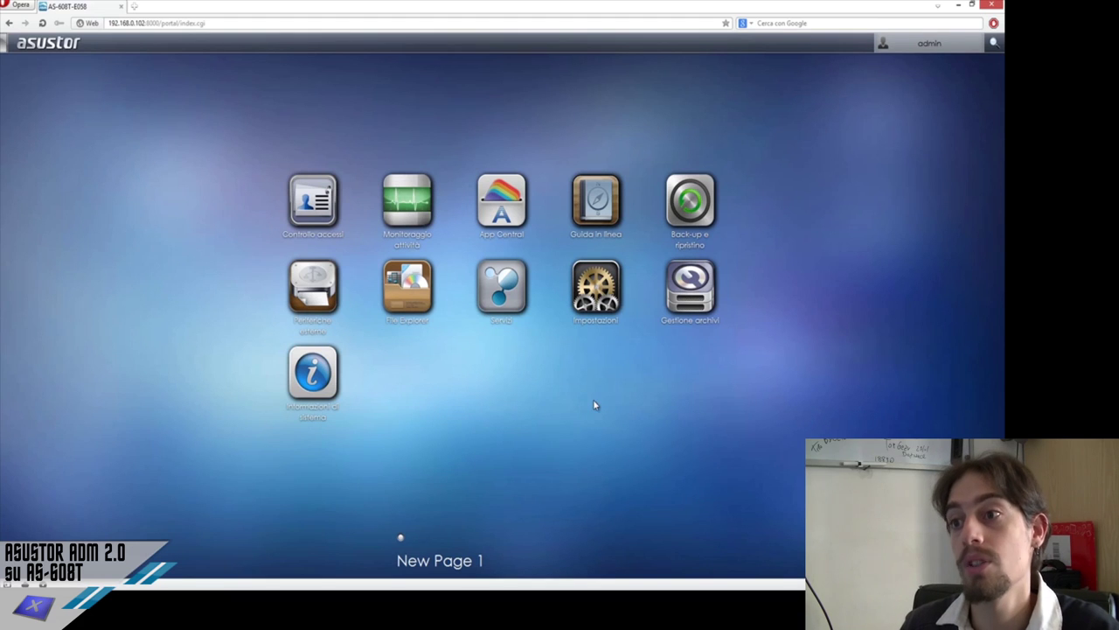
- Open Informazioni di sistema and review the NAS system and hardware details and the network information
left_click(311, 376)
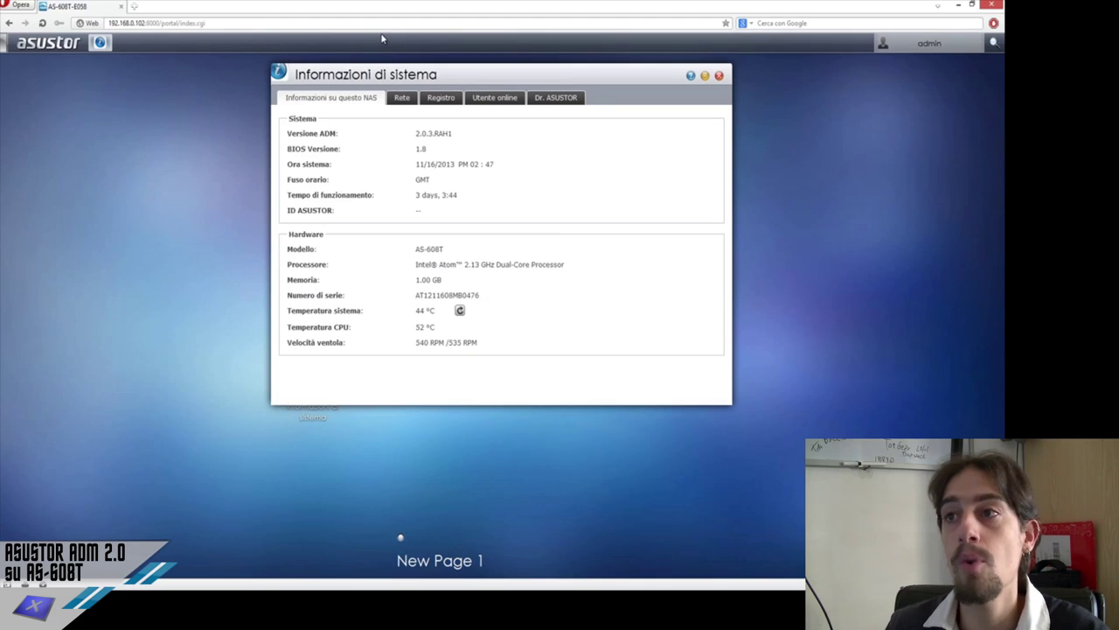
left_click_drag(388, 73, 397, 117)
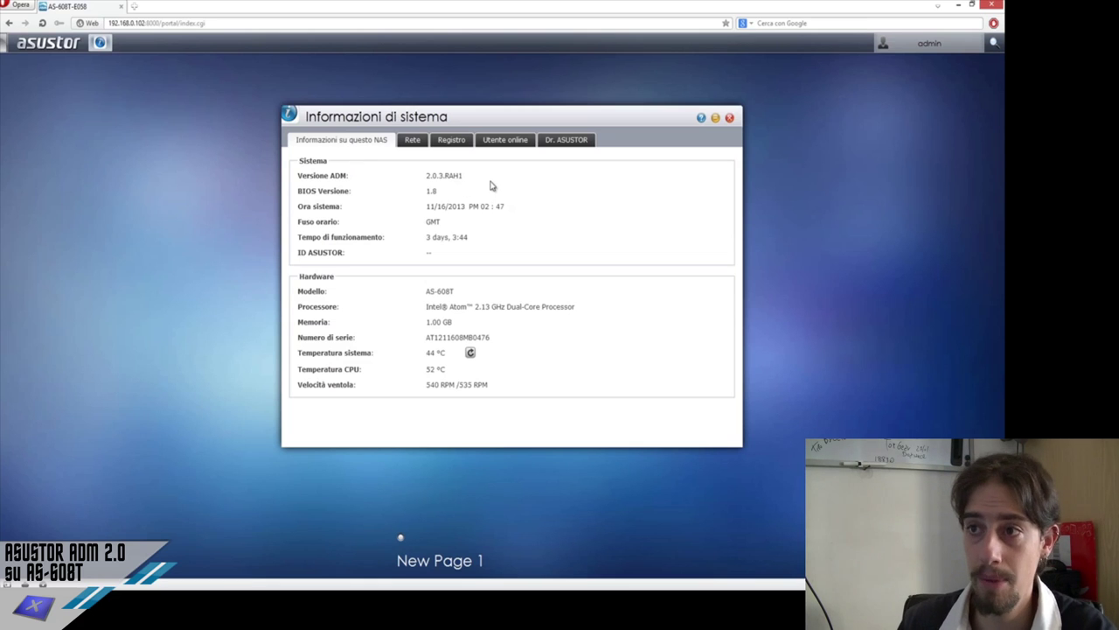
left_click_drag(428, 176, 457, 185)
left_click(460, 191)
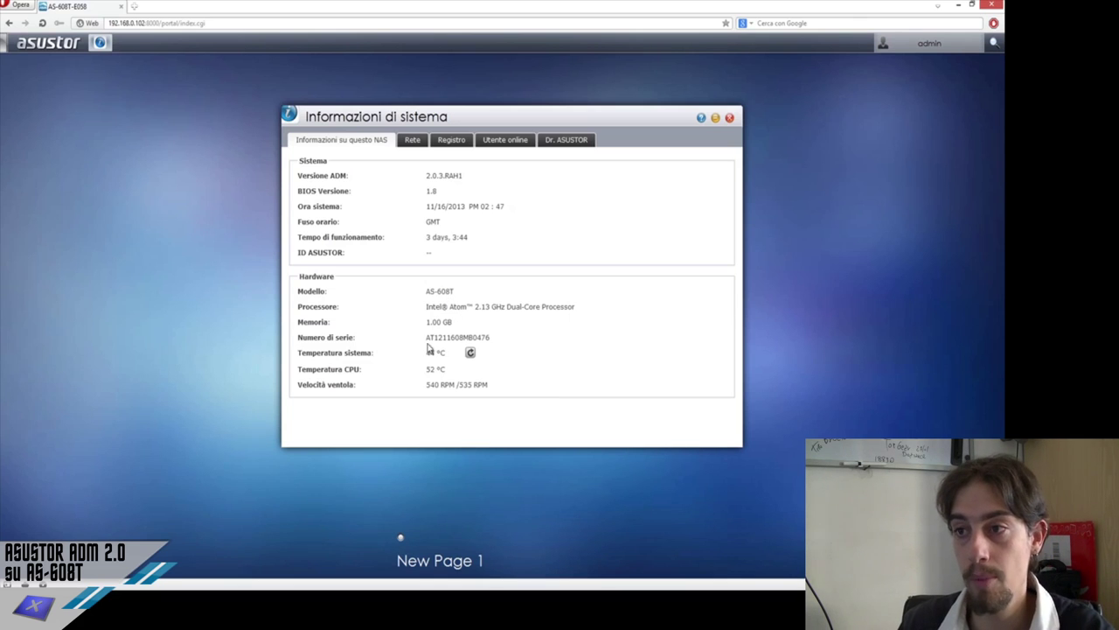
left_click(415, 142)
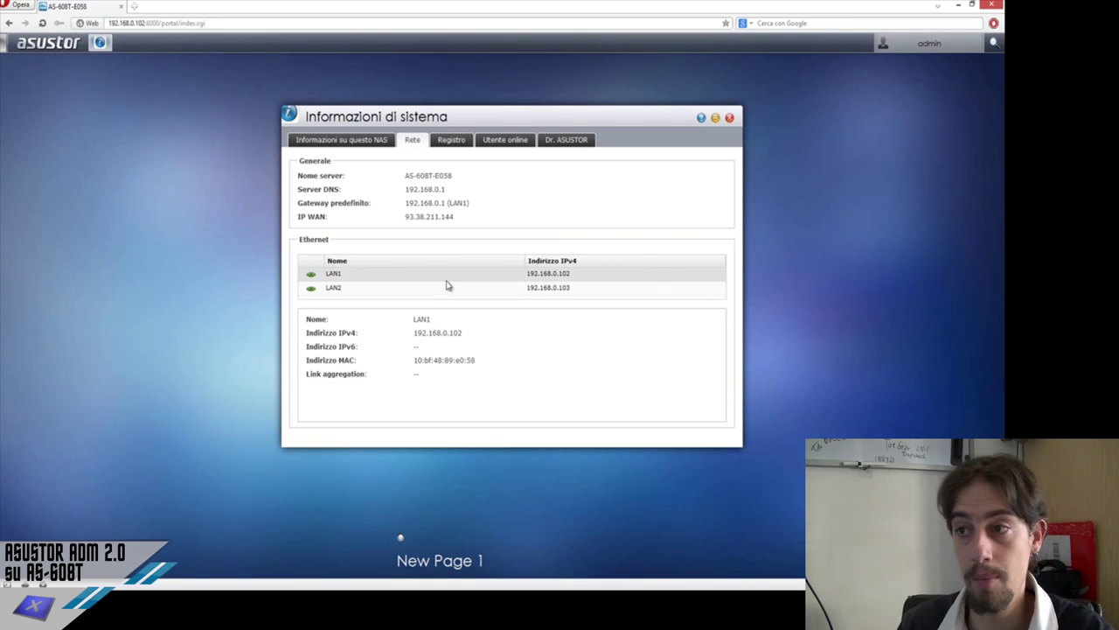
- Look through the system event log and view the list of online users in Informazioni di sistema
left_click(452, 145)
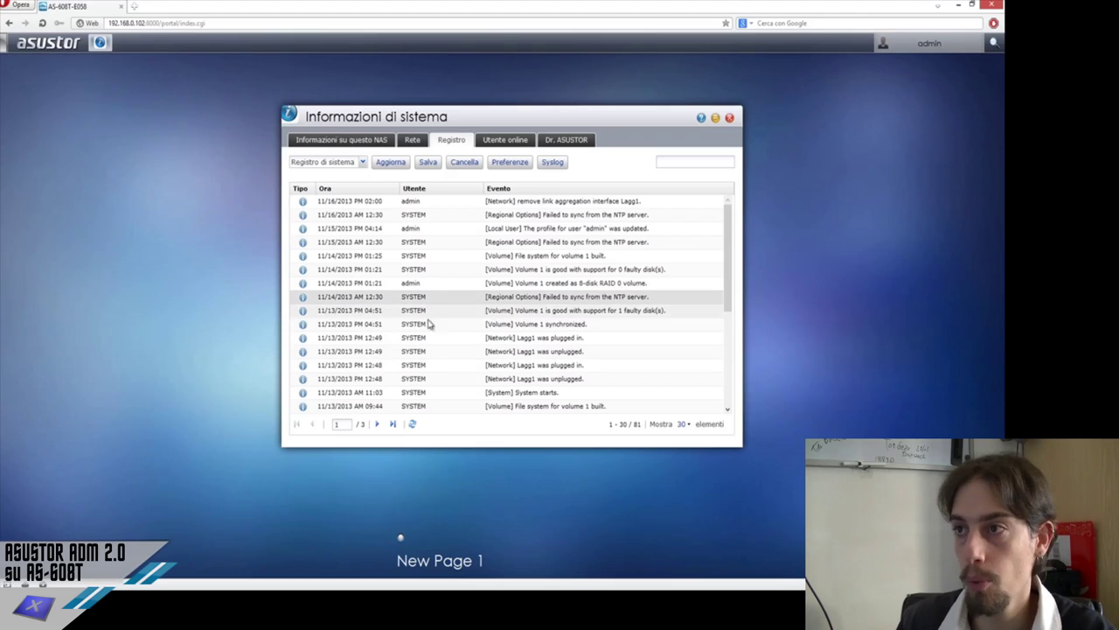
scroll(428, 322, "down", 3)
scroll(428, 324, "down", 1)
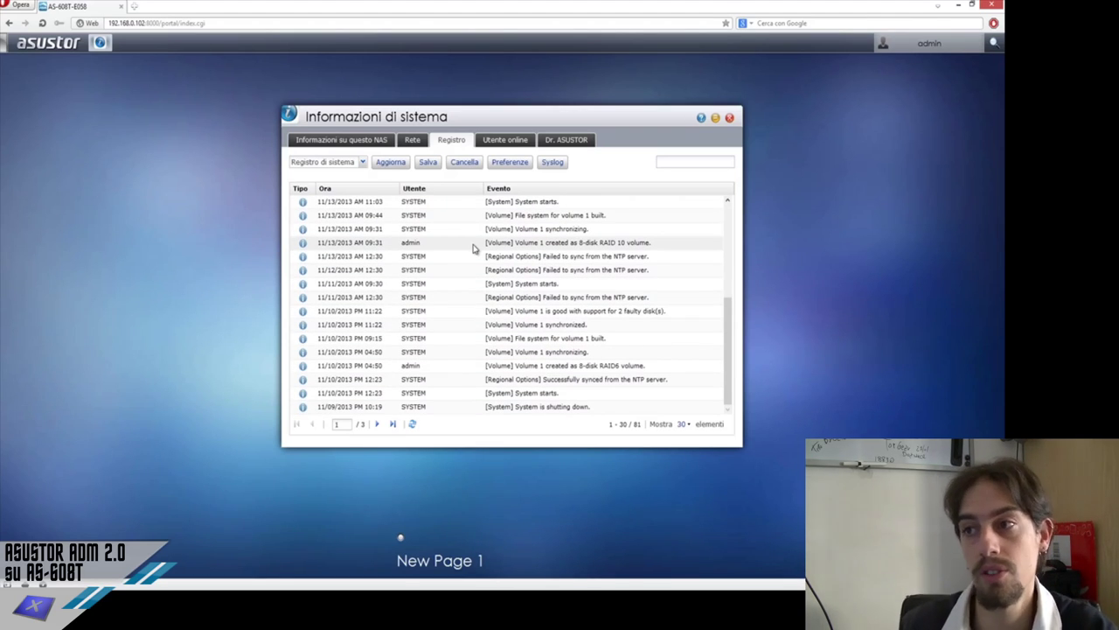
scroll(472, 300, "up", 3)
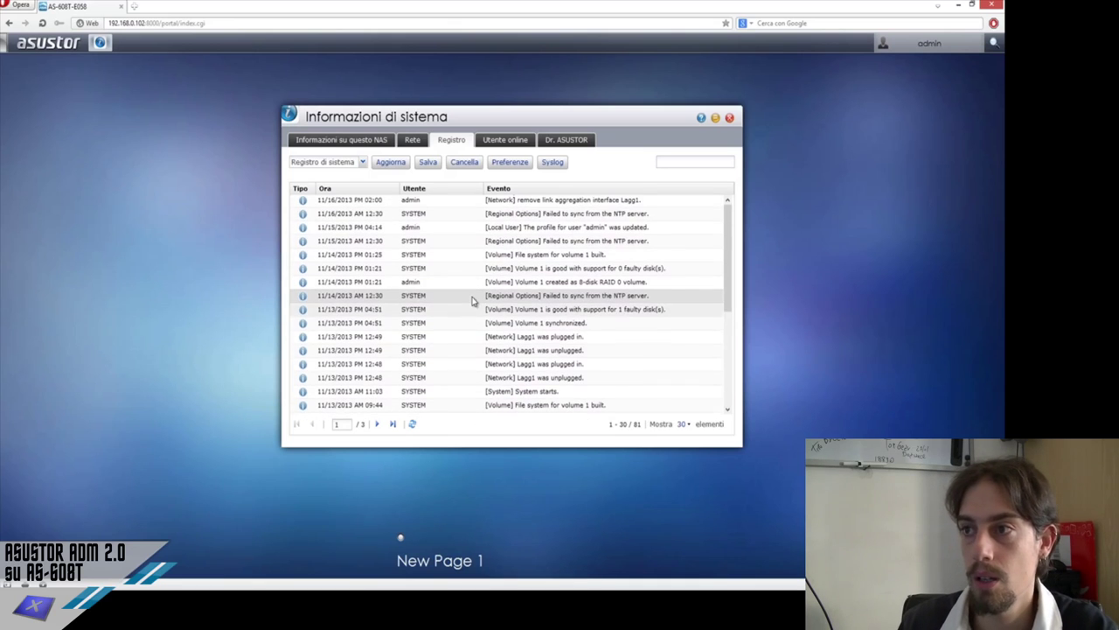
left_click(500, 142)
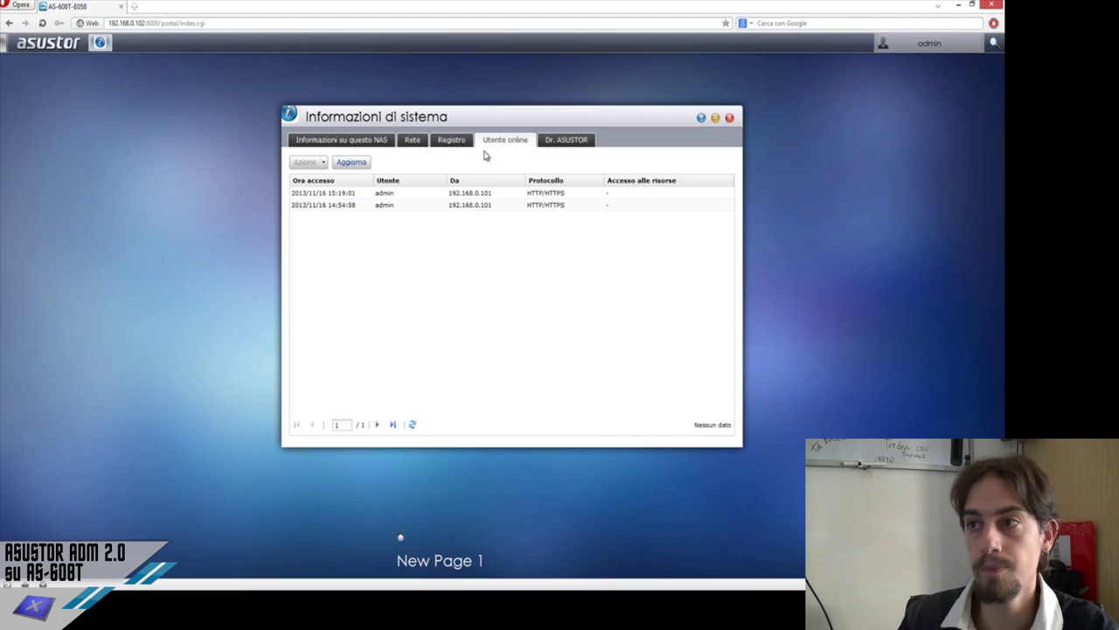
- Review the Dr. ASUSTOR diagnostic suggestions, collapsing the Rete section and expanding the Sistema section
left_click(549, 143)
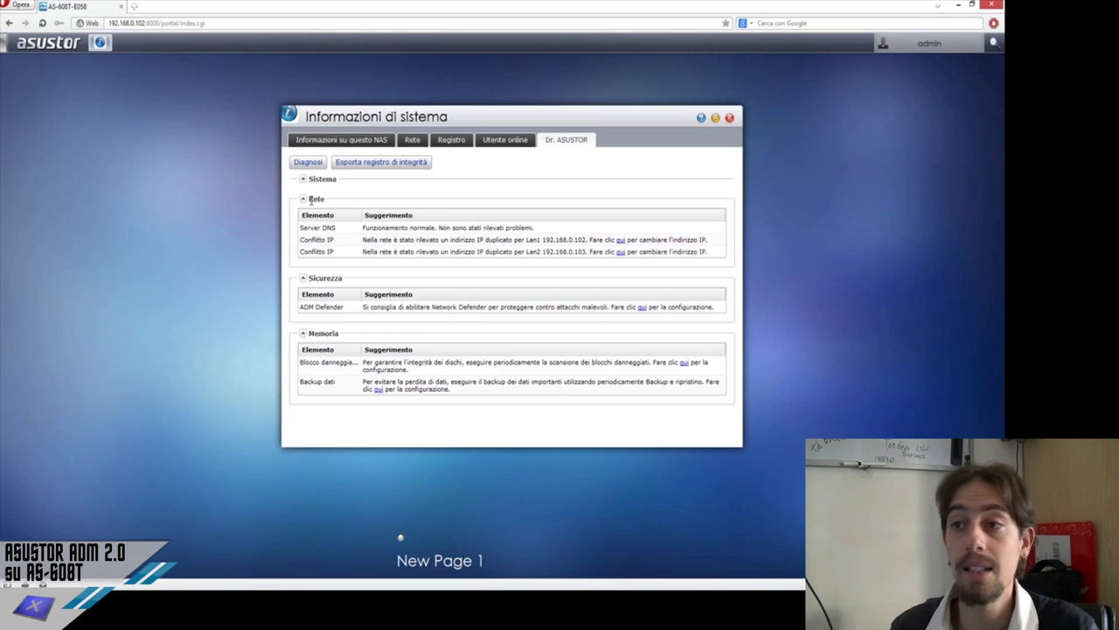
left_click(304, 199)
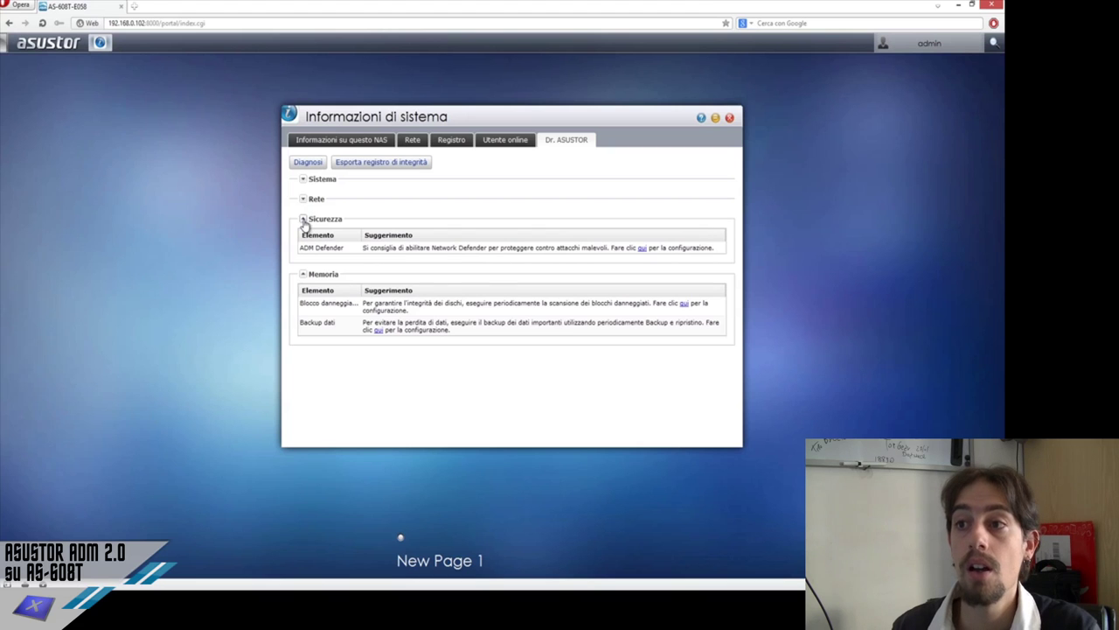
left_click(304, 179)
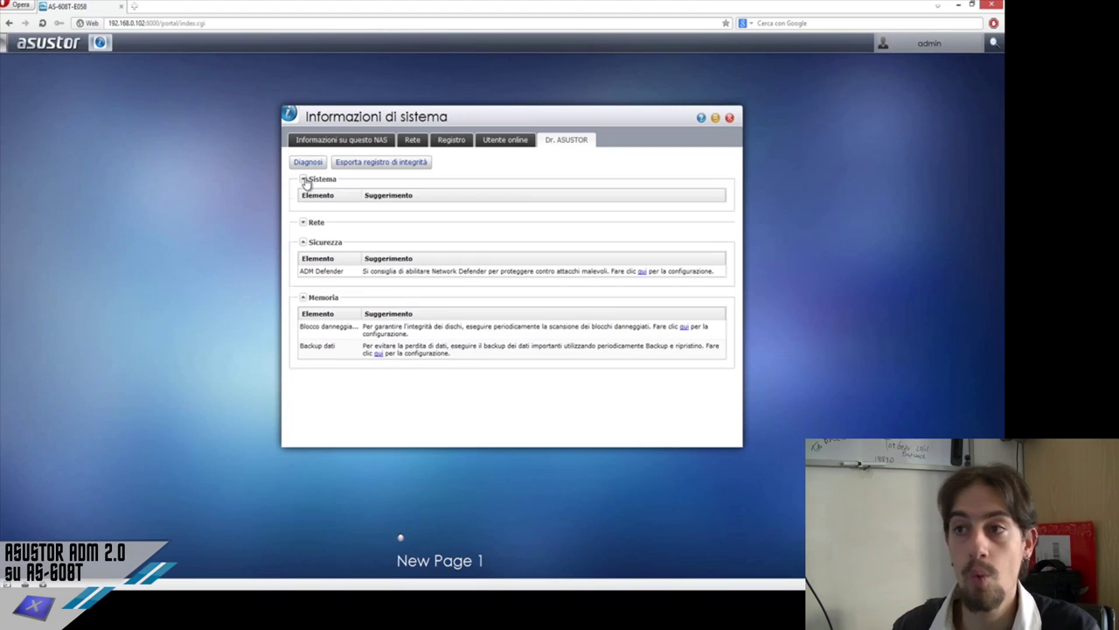